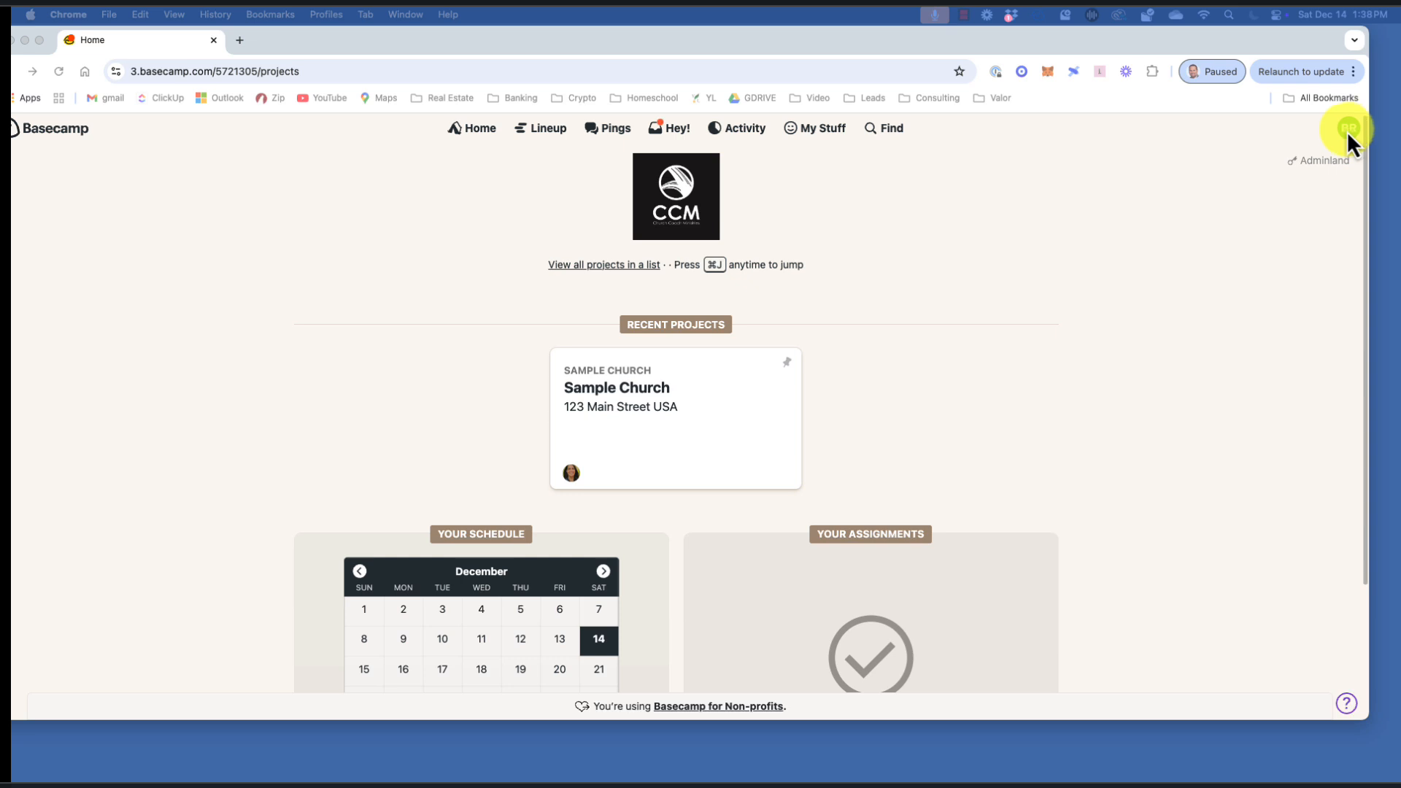
Turn all notifications off for the account and switch them back on.
left_click(1348, 131)
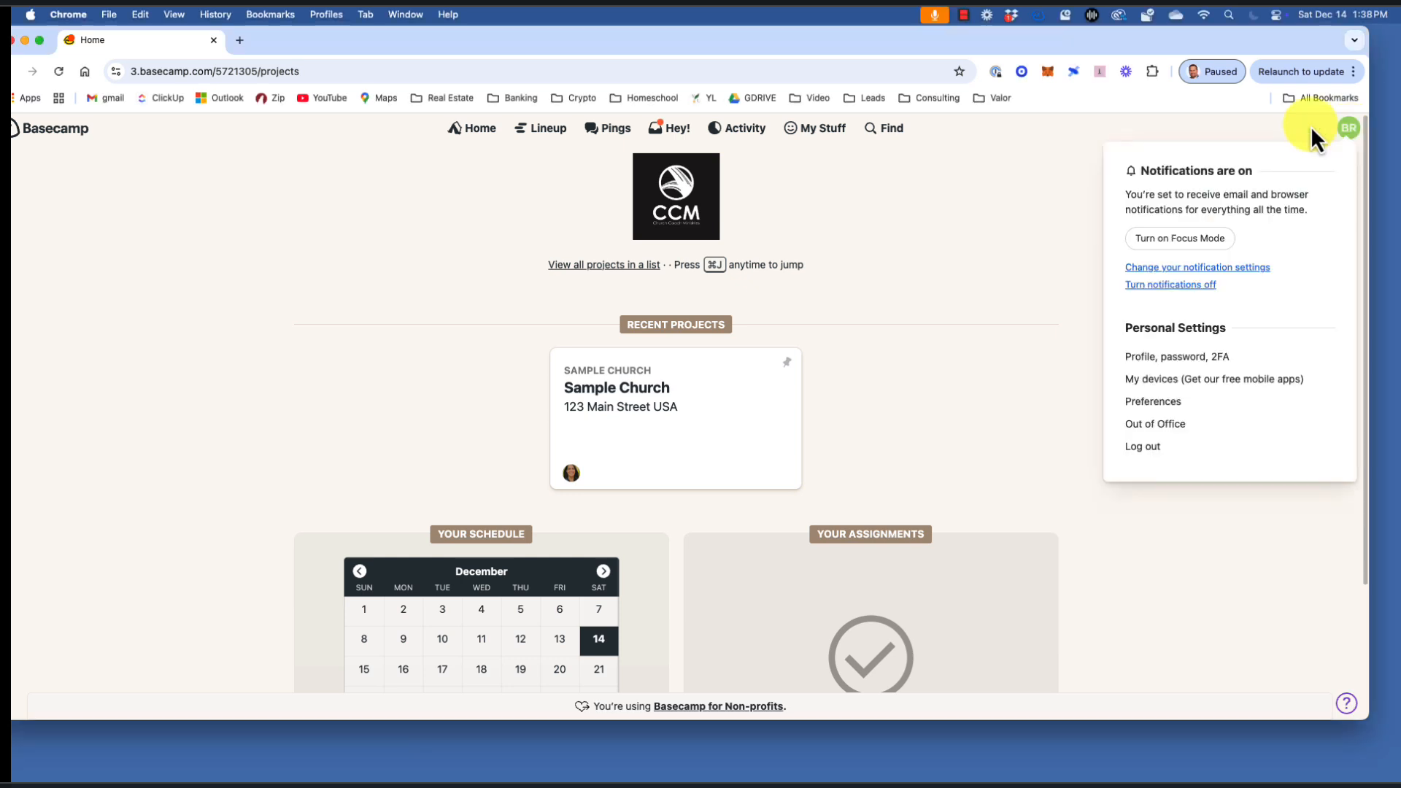
left_click(1171, 284)
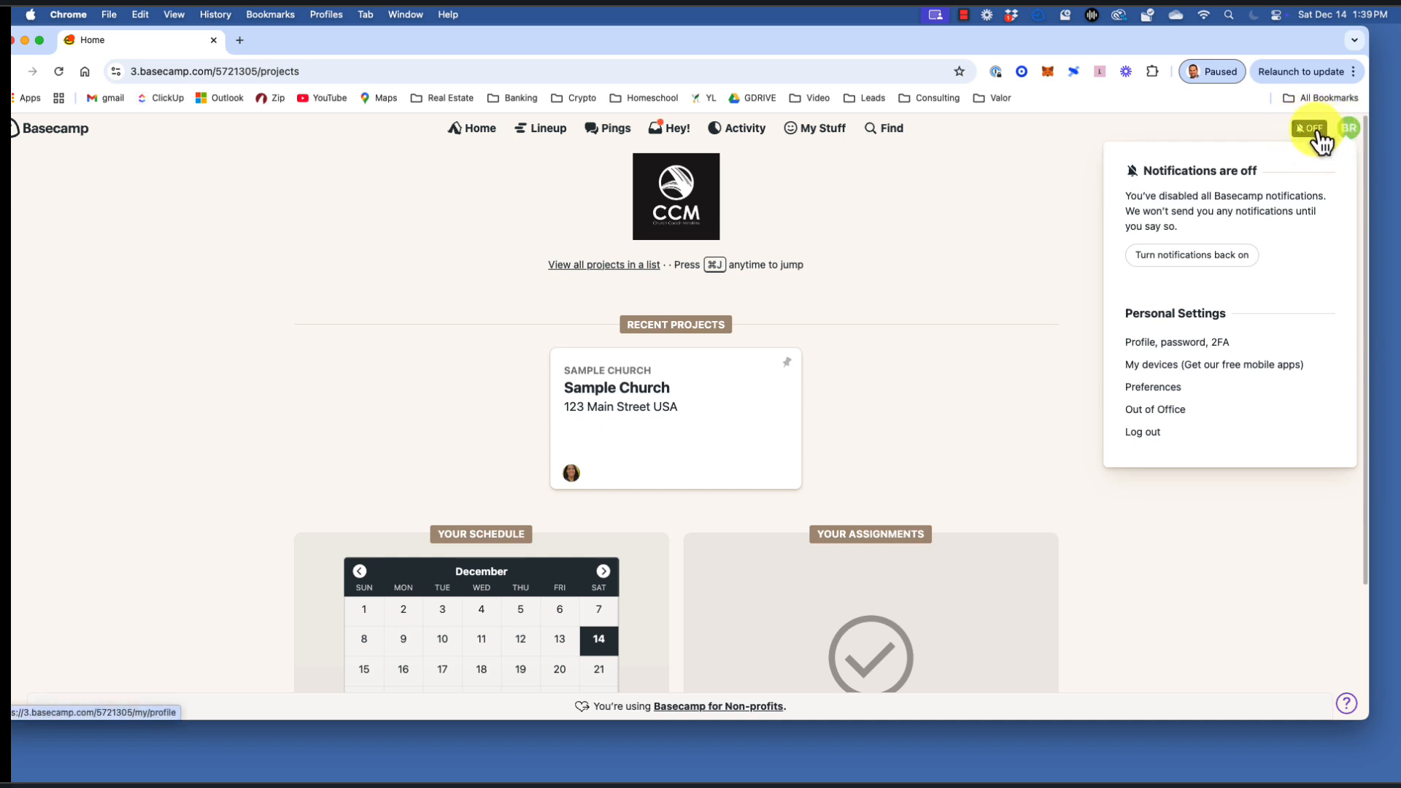
left_click(1350, 131)
left_click(1349, 129)
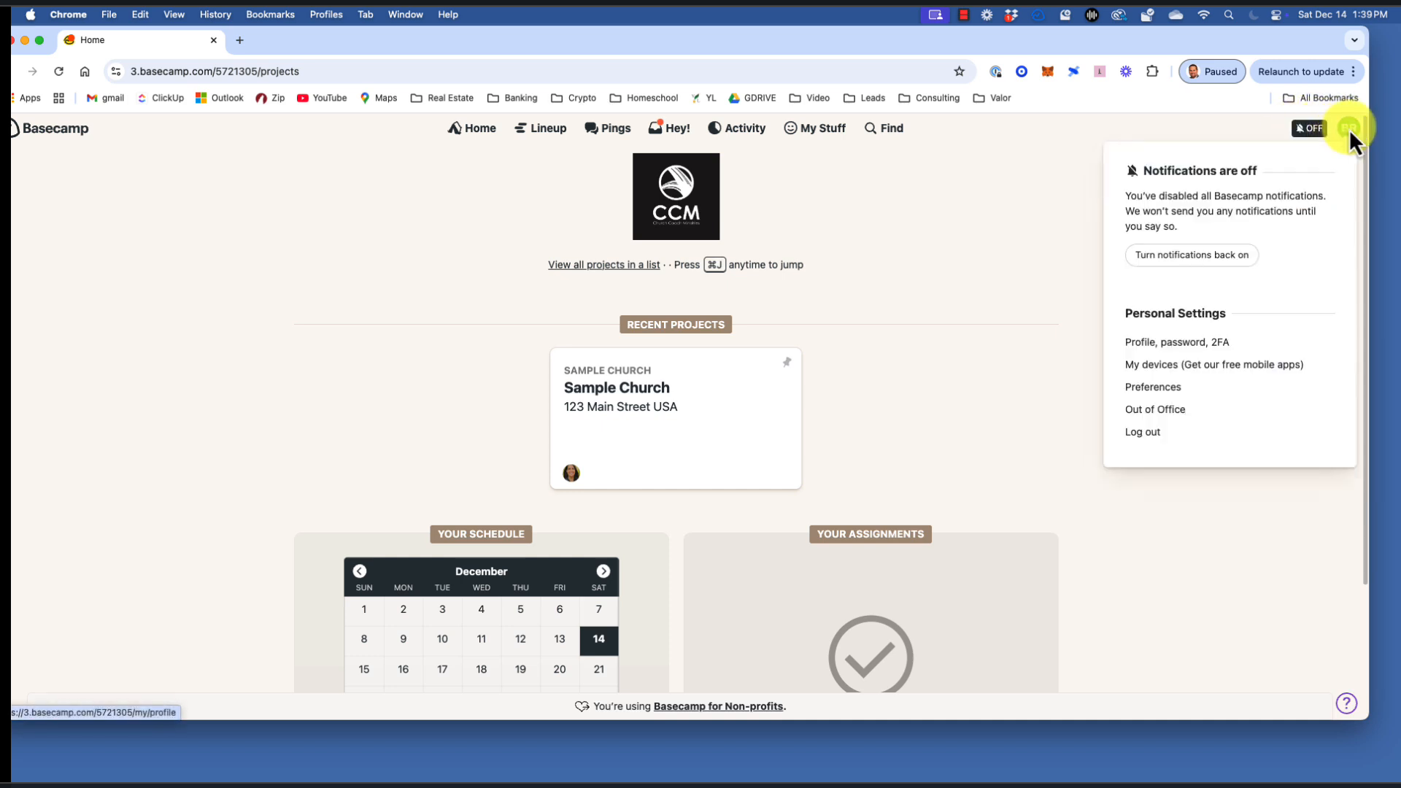
left_click(1205, 255)
left_click(1195, 268)
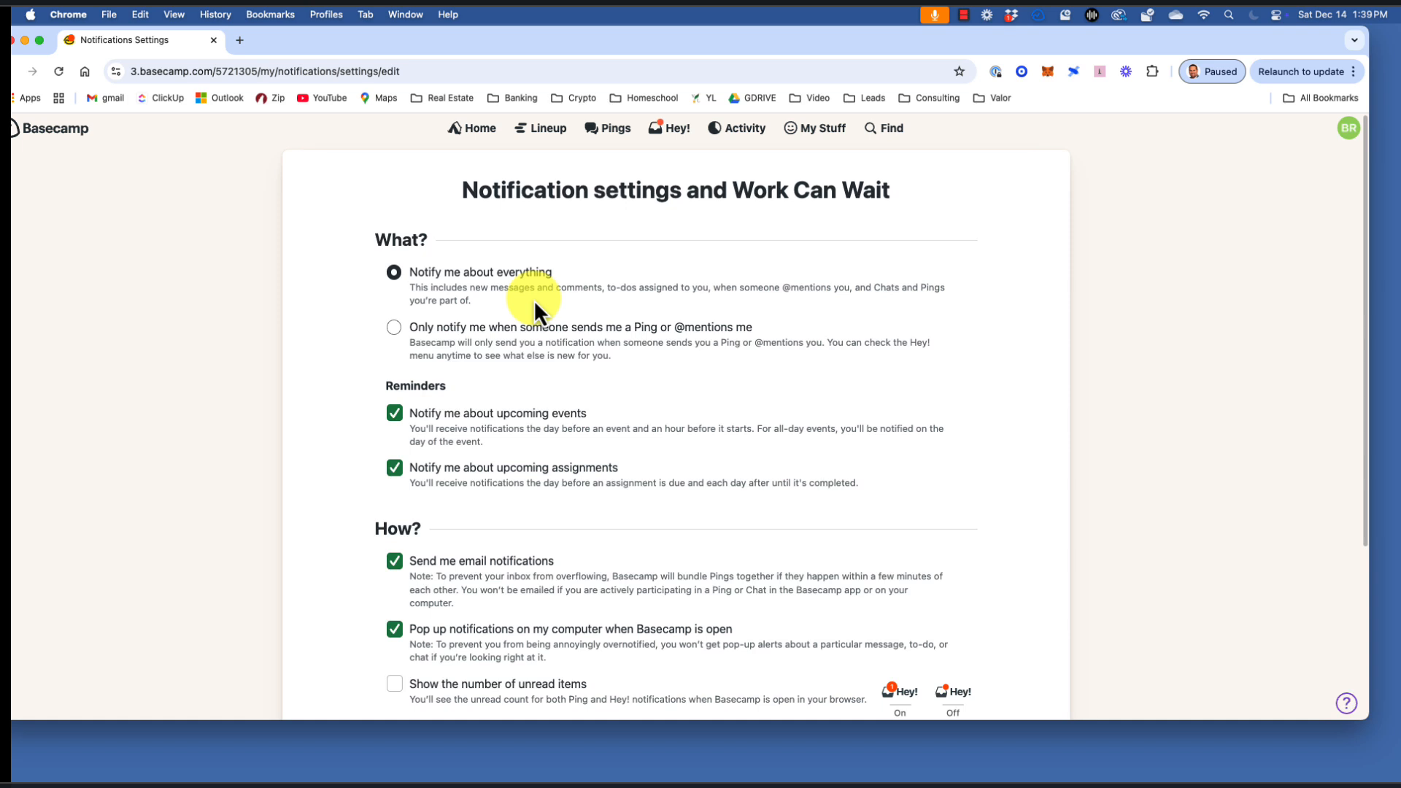
left_click(393, 330)
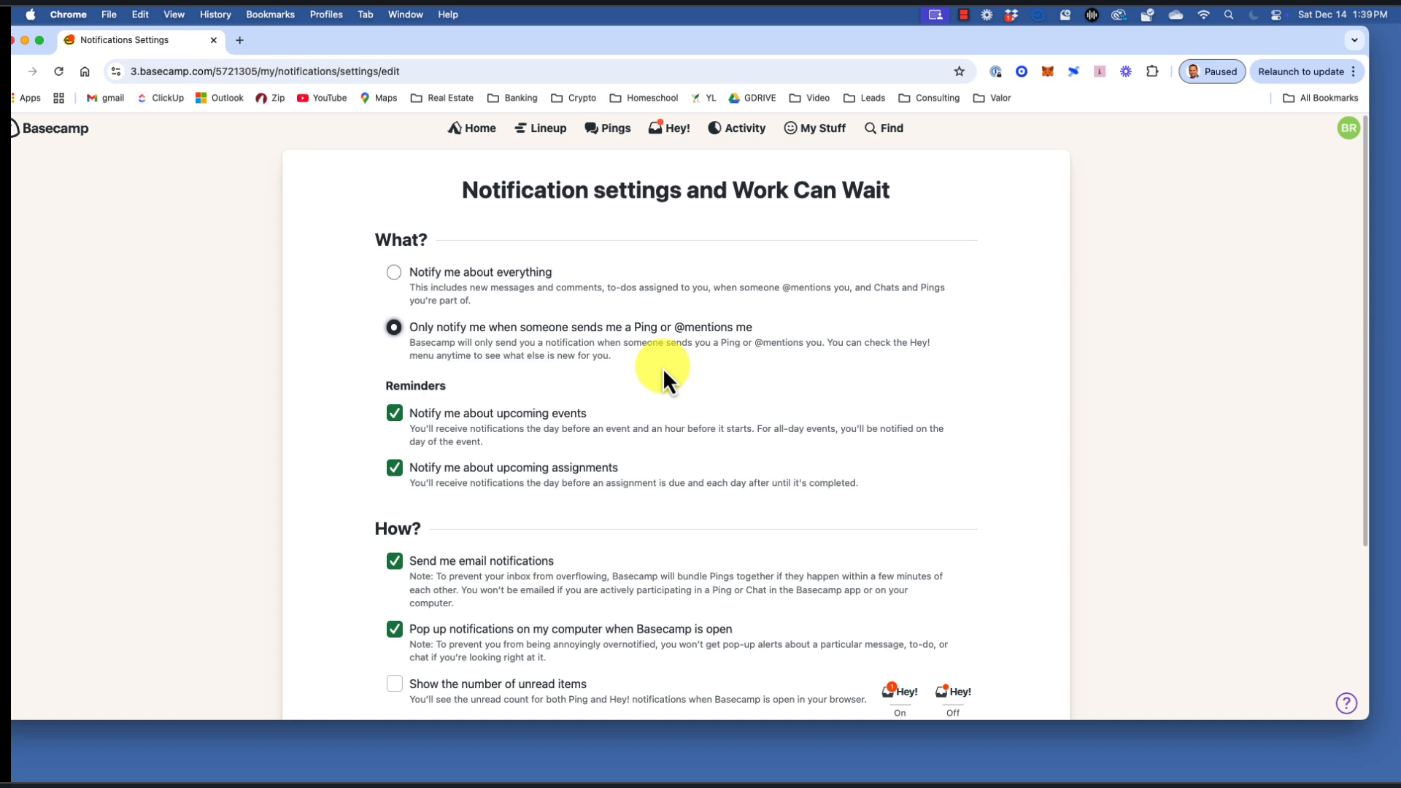
scroll(663, 369, "down", 1)
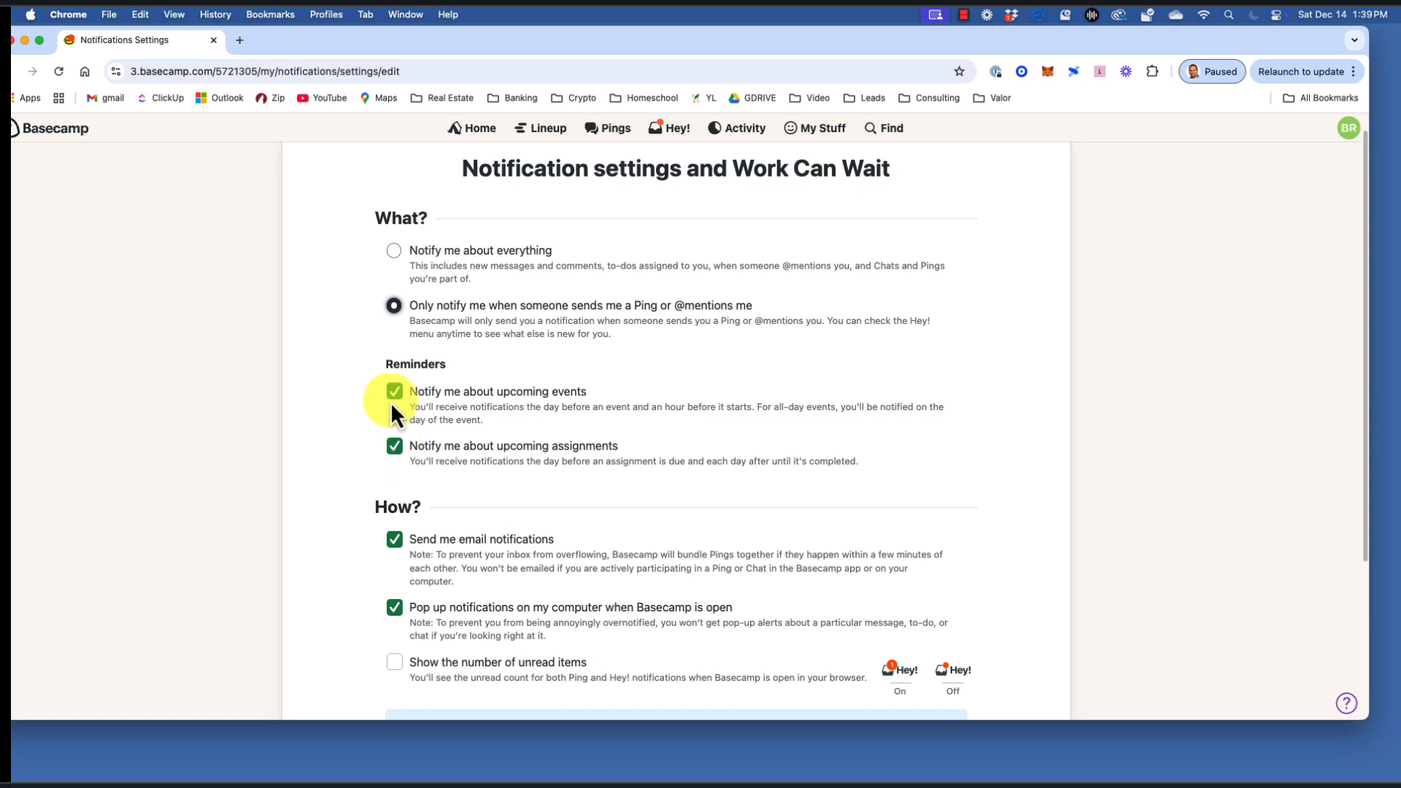
scroll(842, 437, "down", 5)
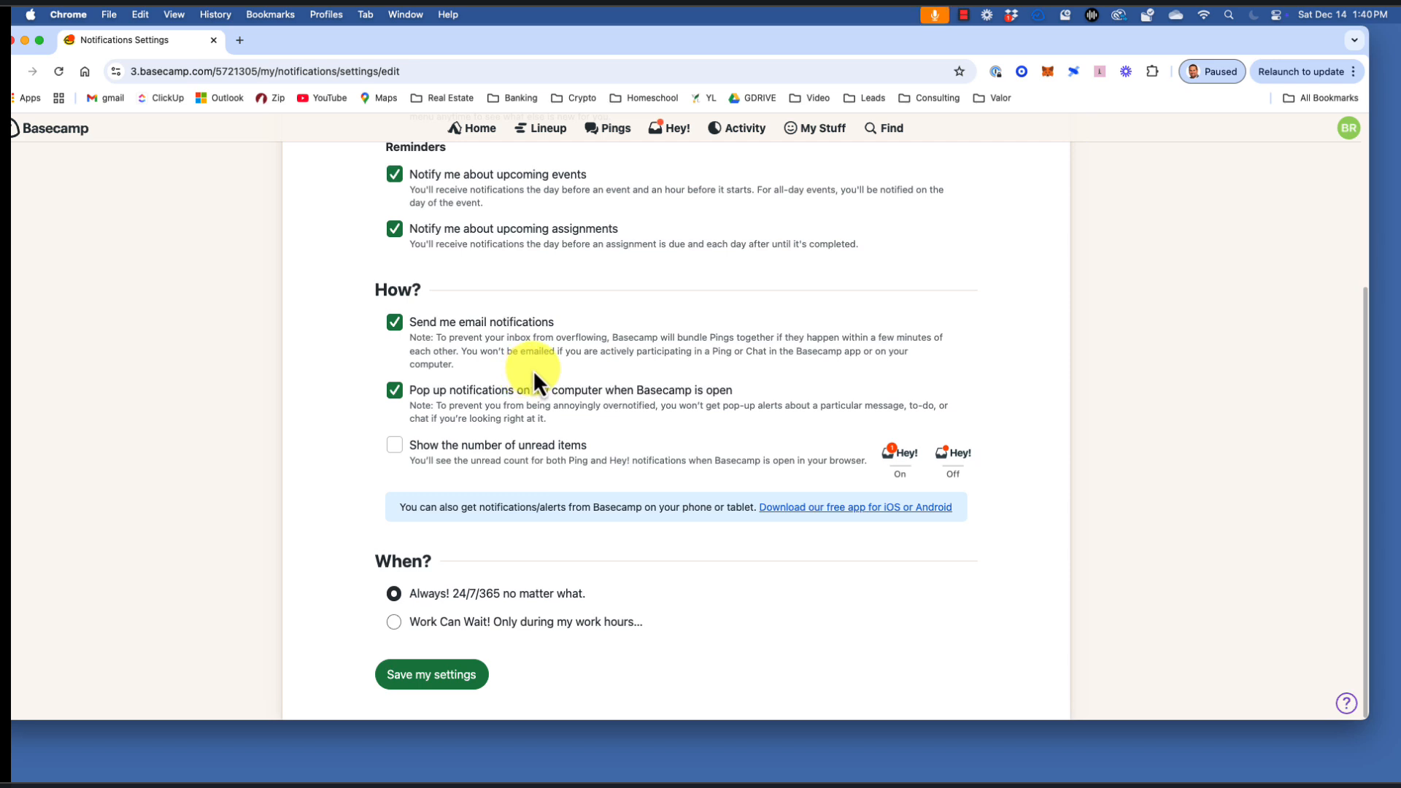
left_click(395, 322)
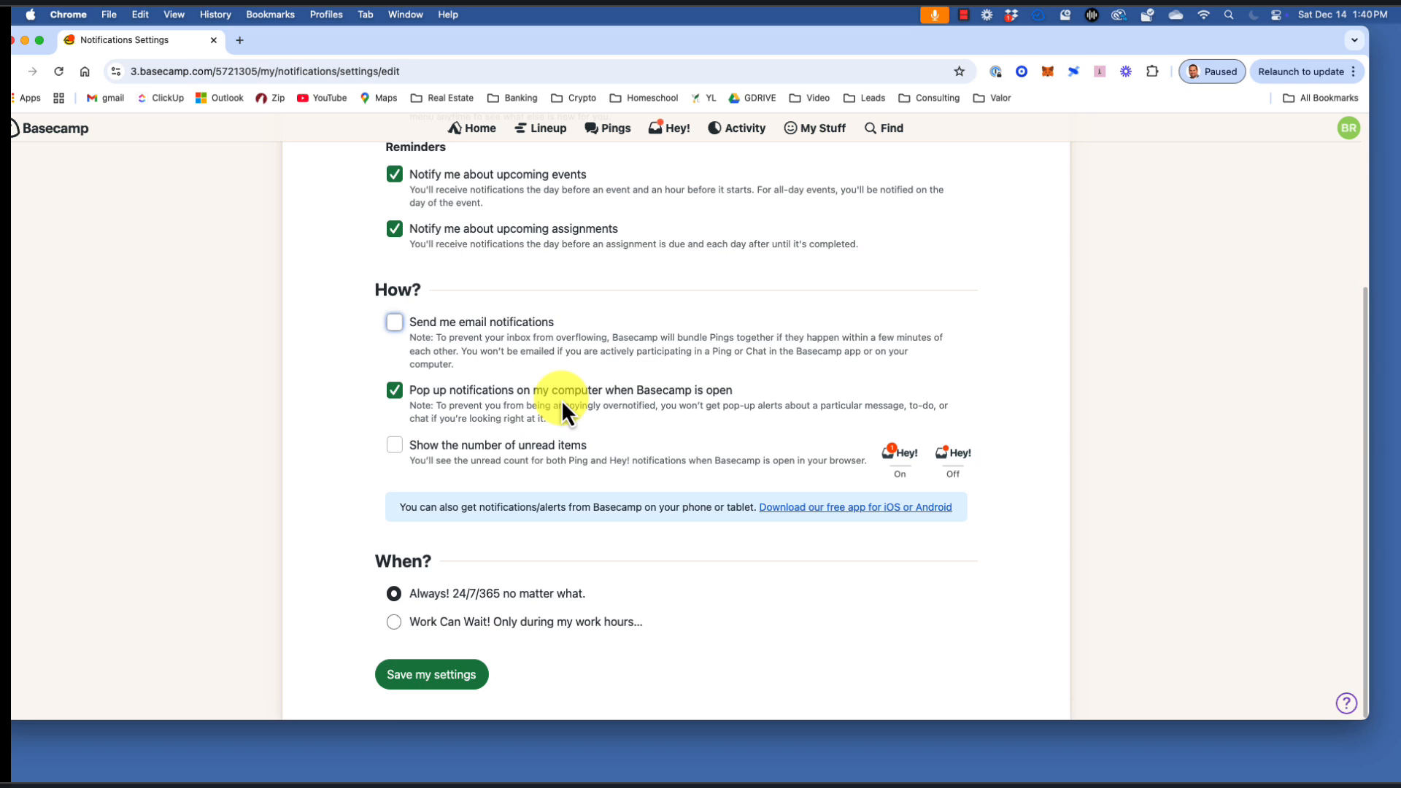
left_click(396, 447)
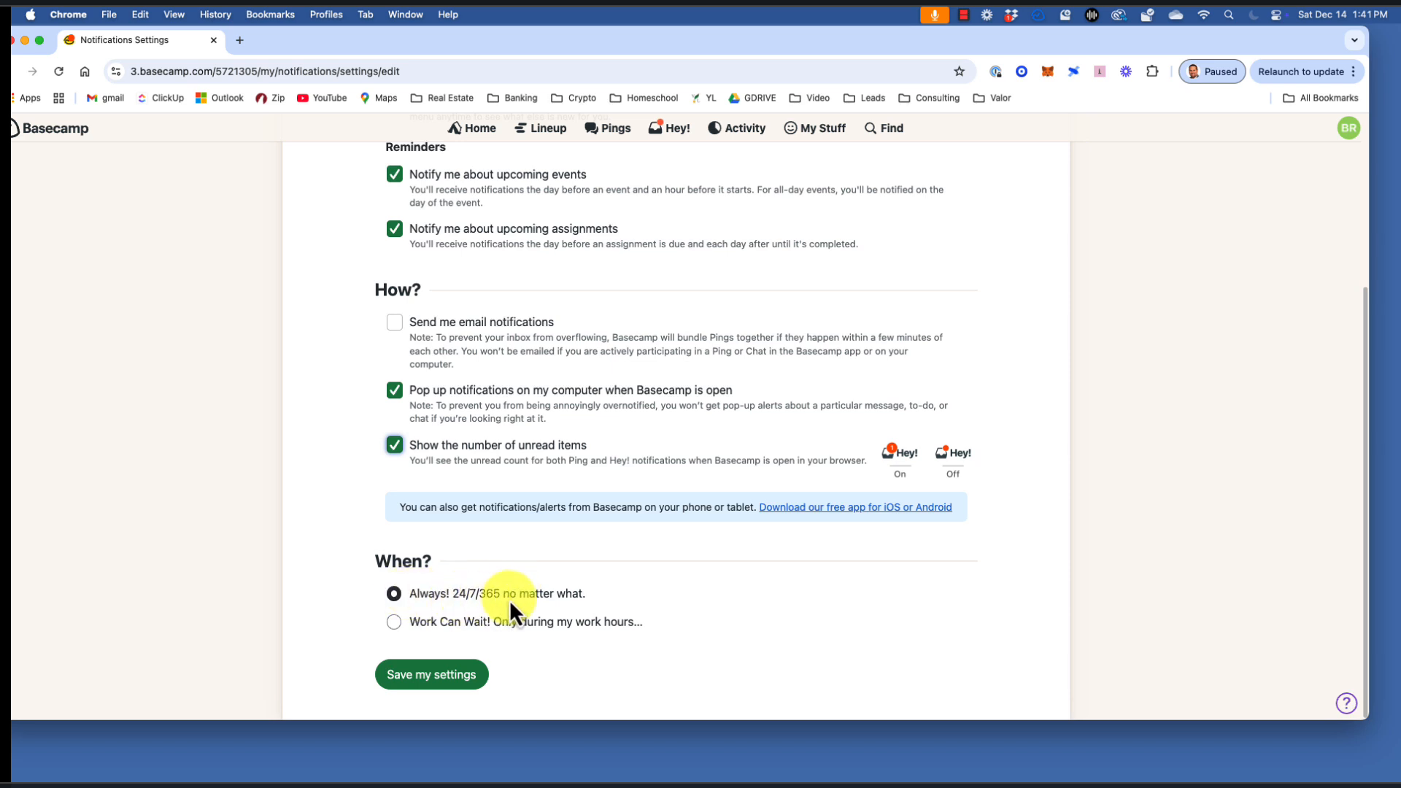
Limit notifications to work hours only with Work Can Wait and save the notification settings.
left_click(395, 621)
scroll(664, 623, "down", 3)
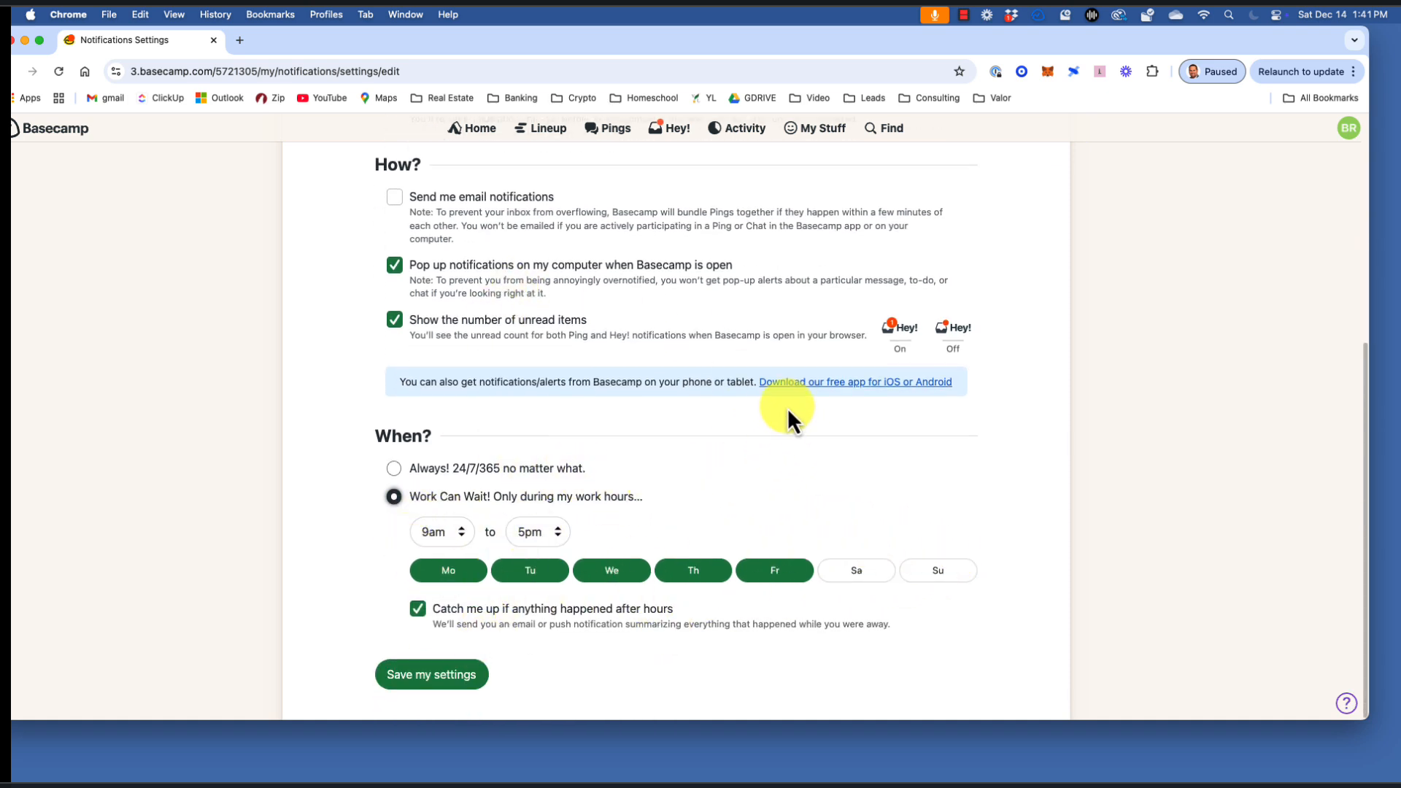
left_click(451, 678)
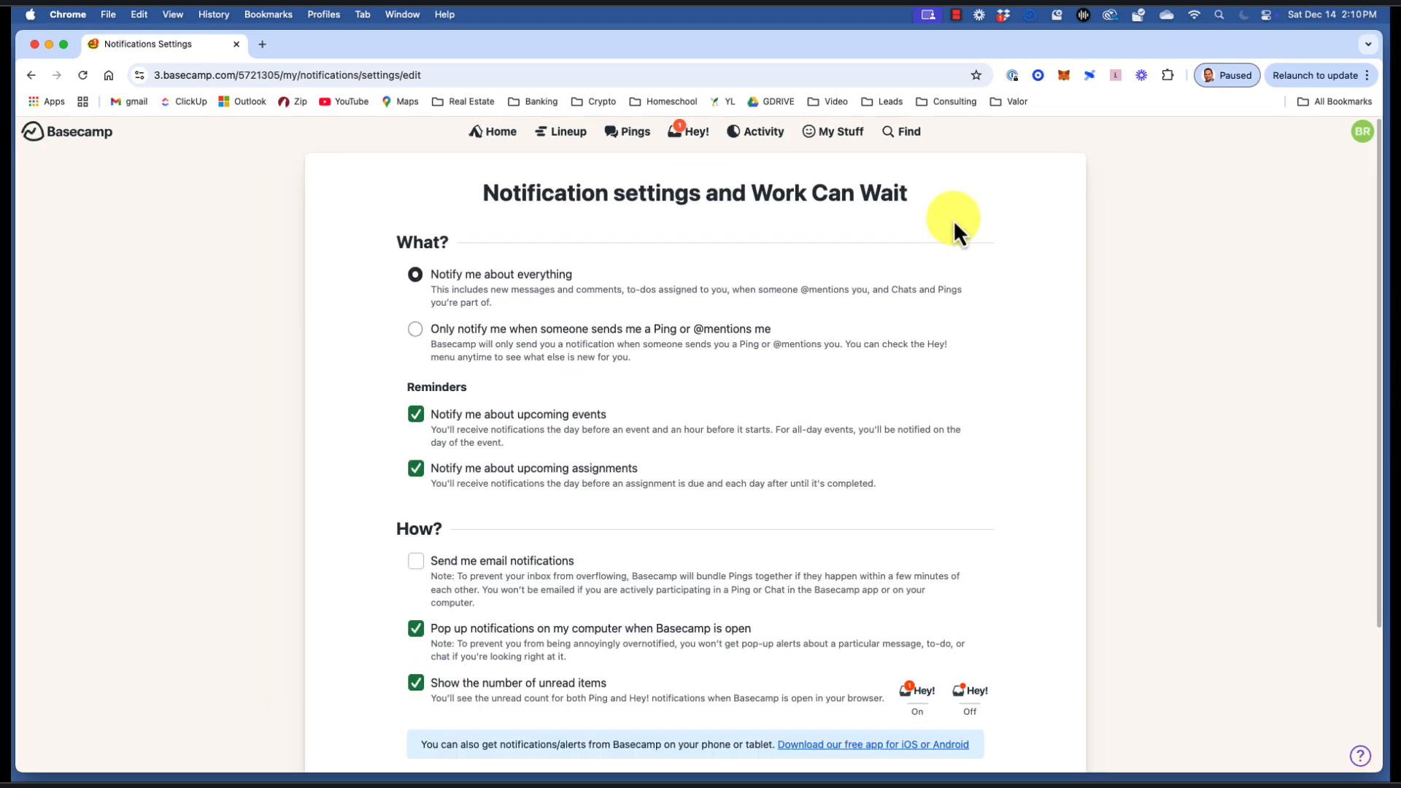
Go to the home page and open the Sample Church project.
left_click(503, 143)
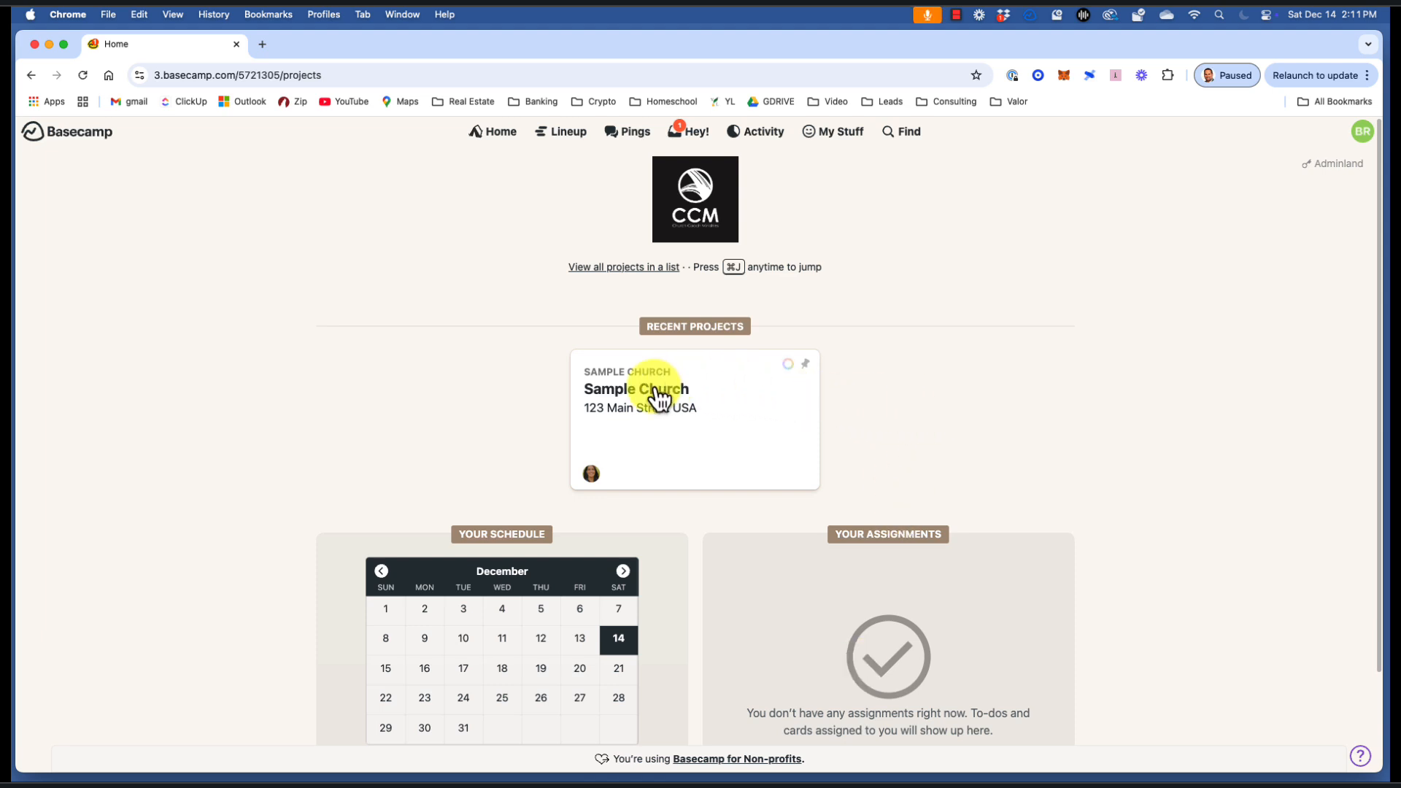
left_click(746, 415)
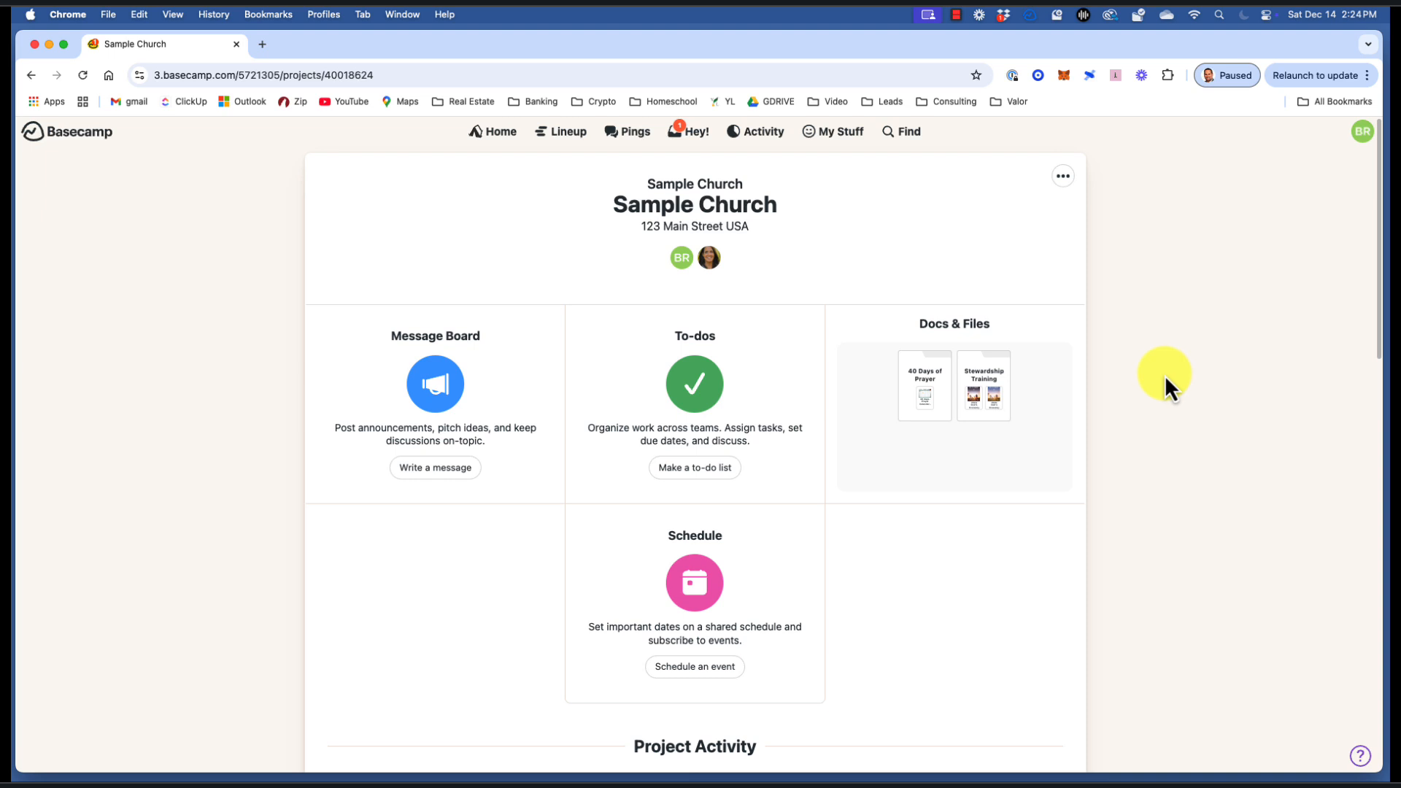
left_click(496, 135)
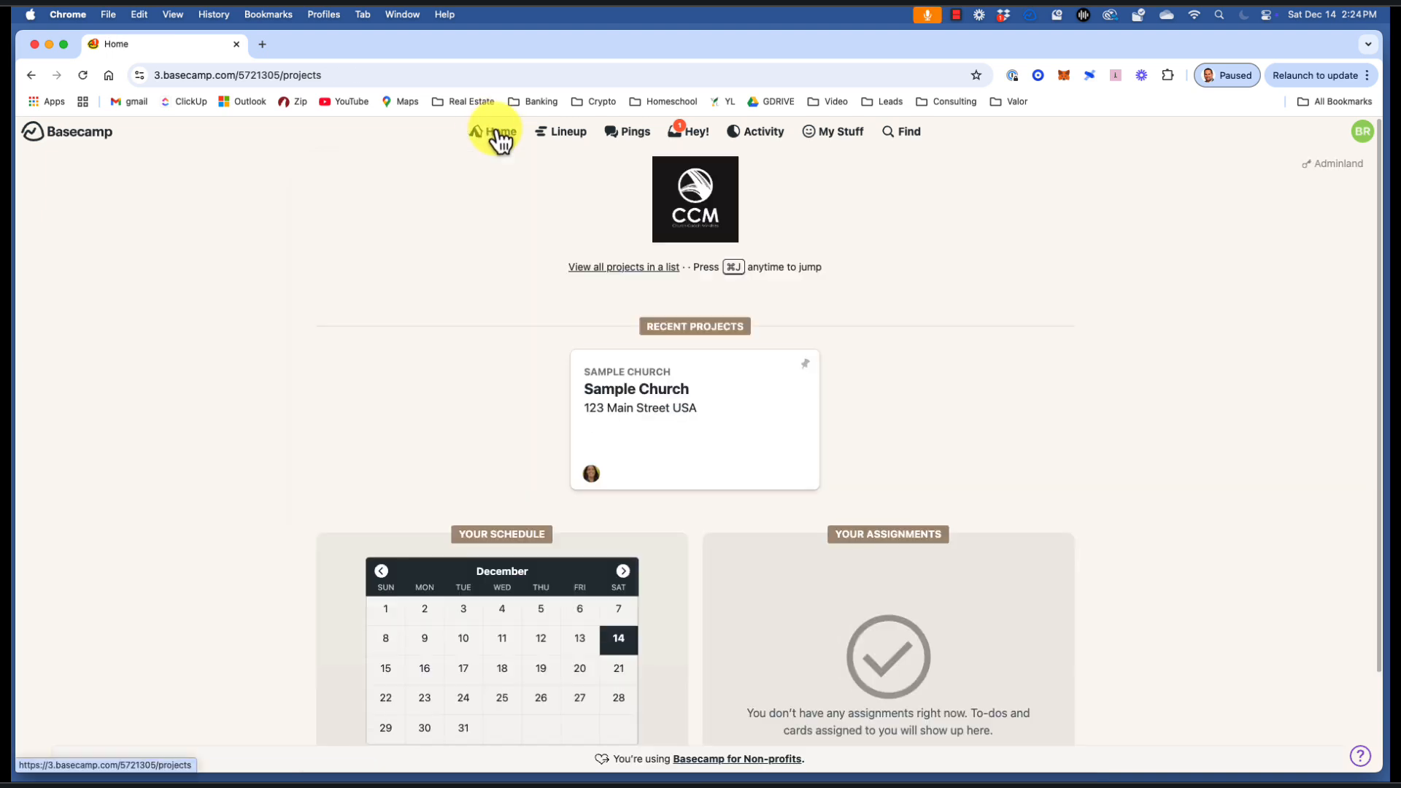
left_click(728, 413)
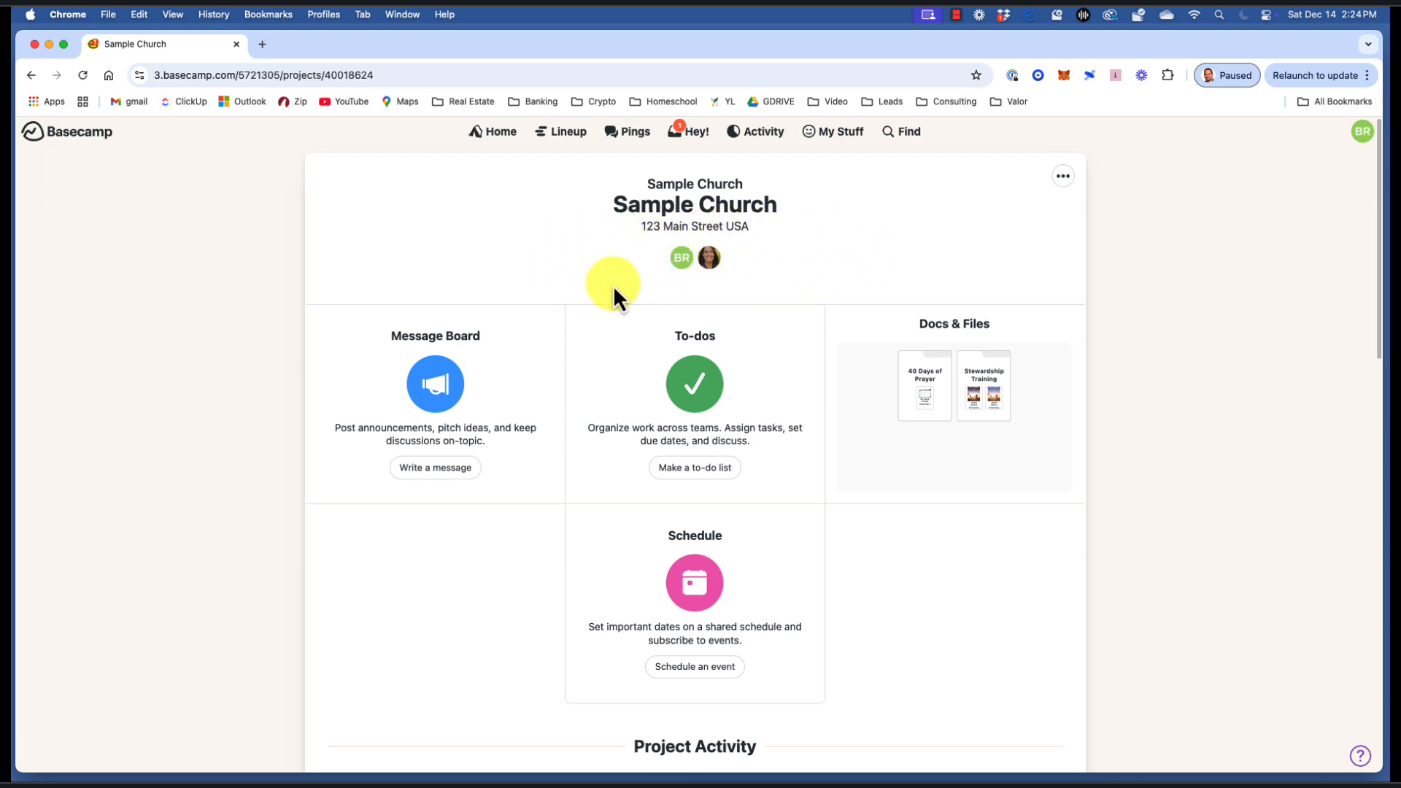
Examine the profile cards of both project members and the Project Activity feed of the Sample Church project.
left_click(680, 259)
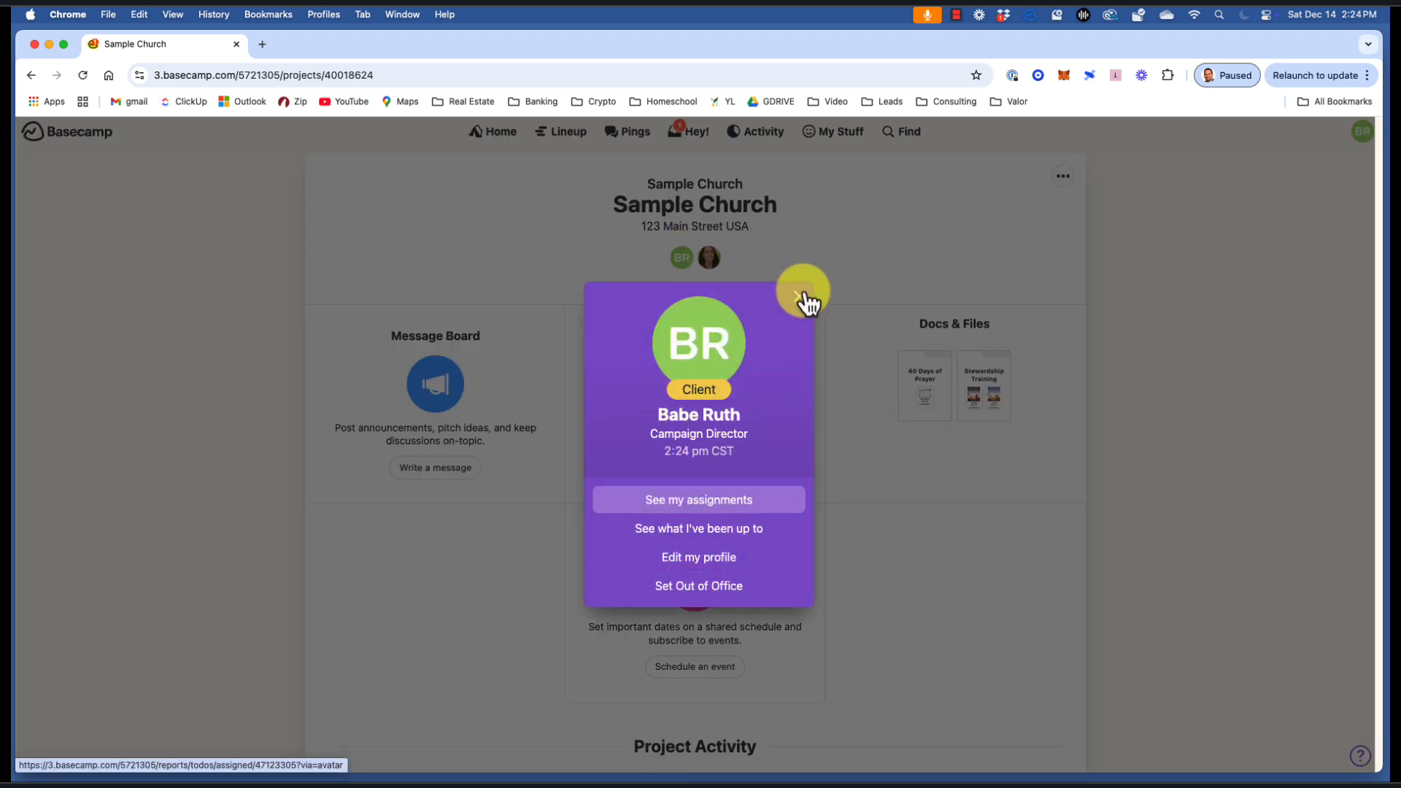
left_click(802, 299)
left_click(710, 260)
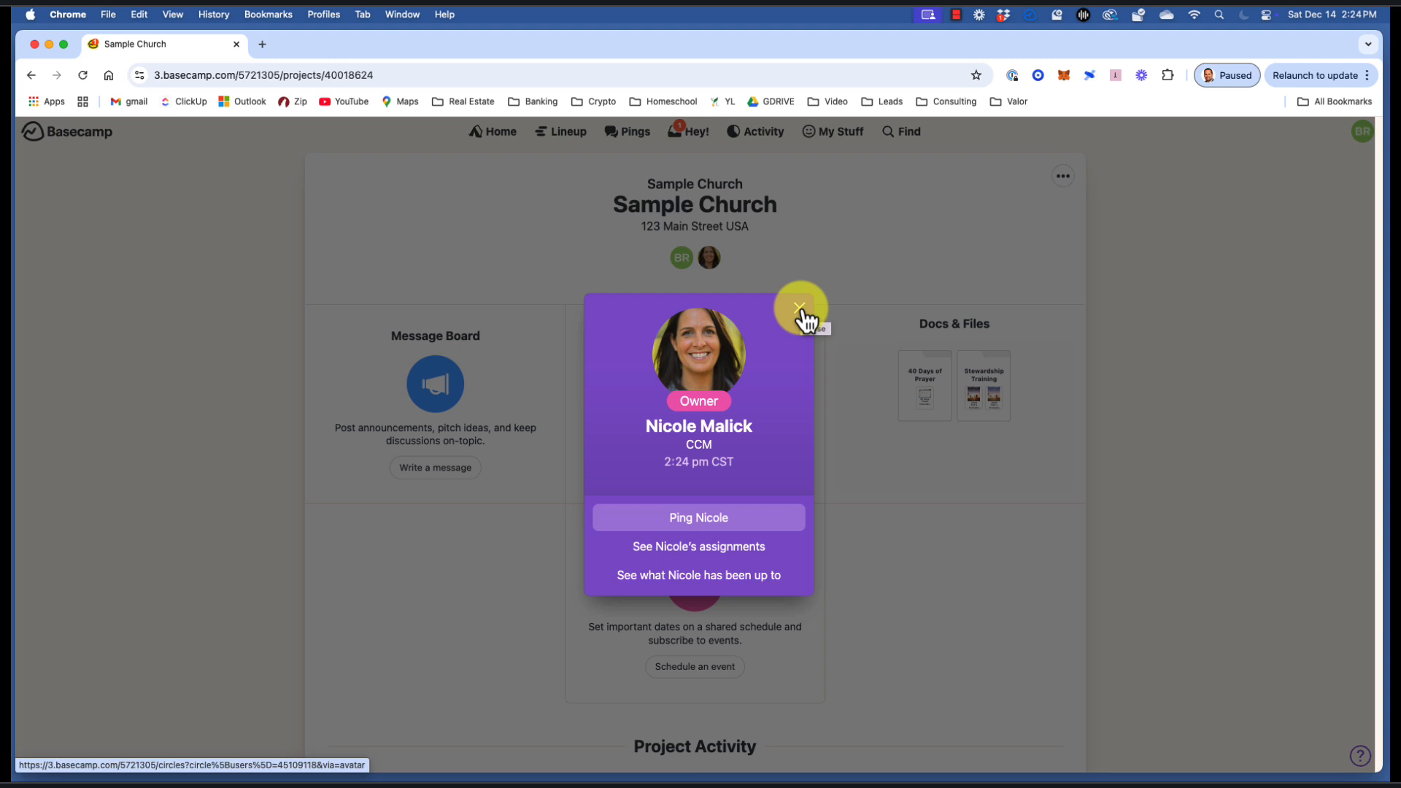
left_click(799, 308)
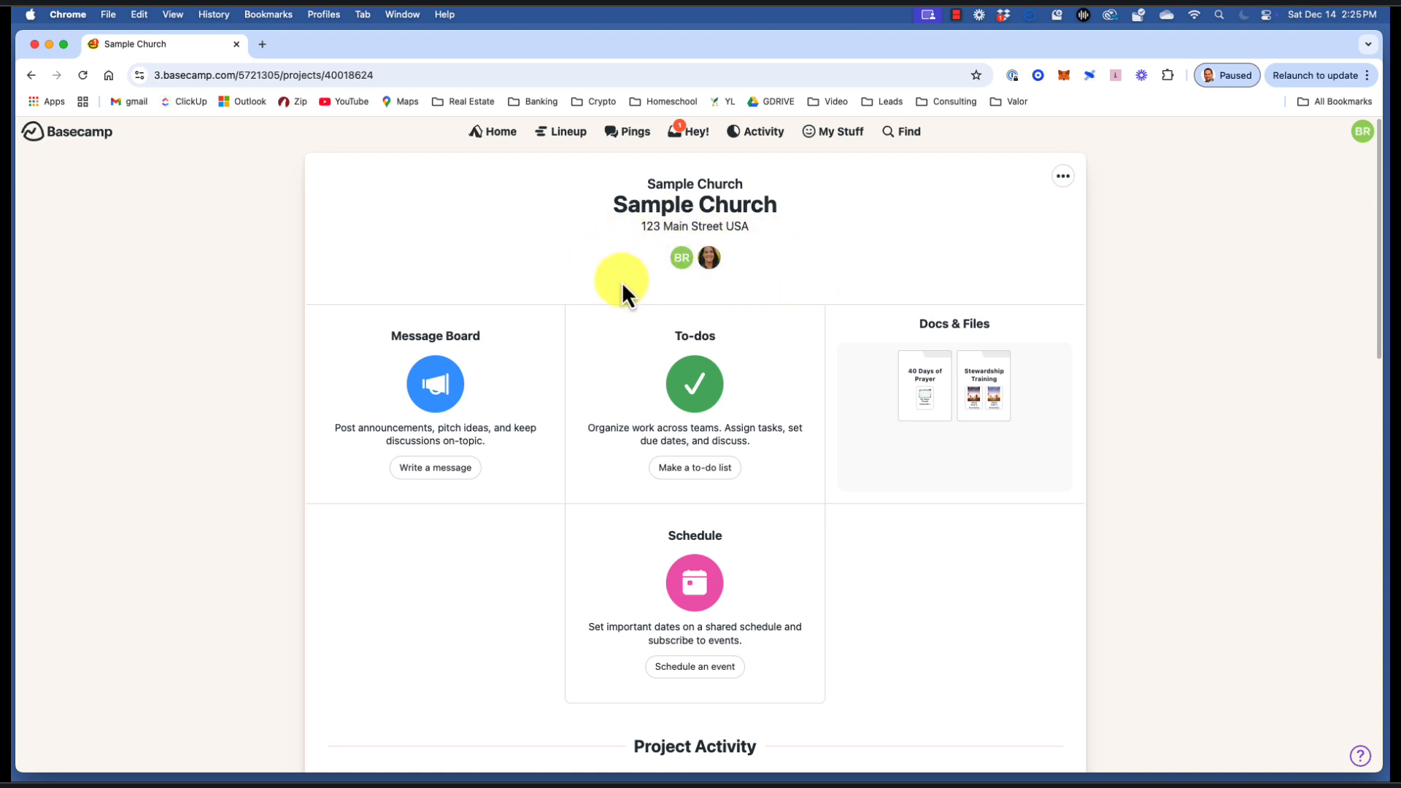
left_click(711, 268)
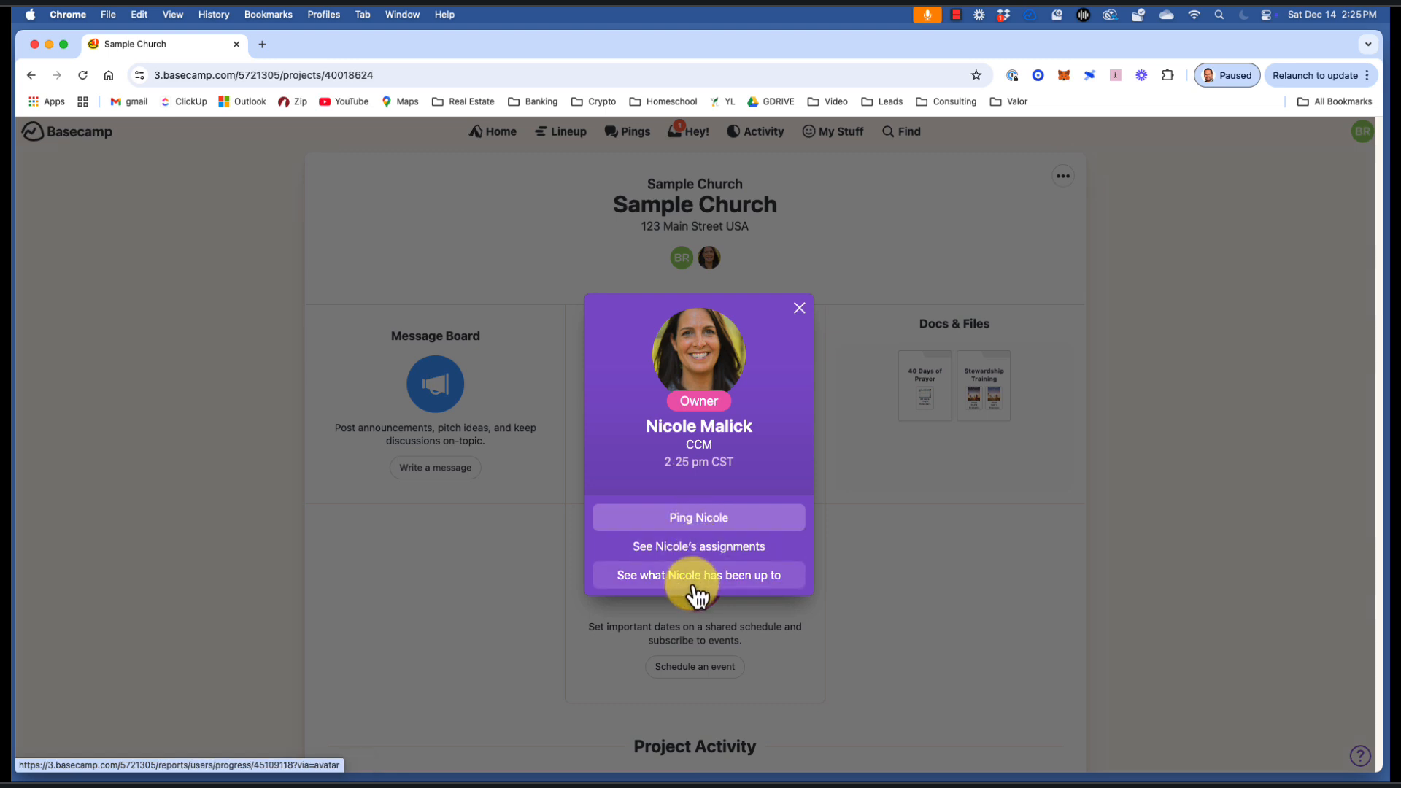
left_click(800, 308)
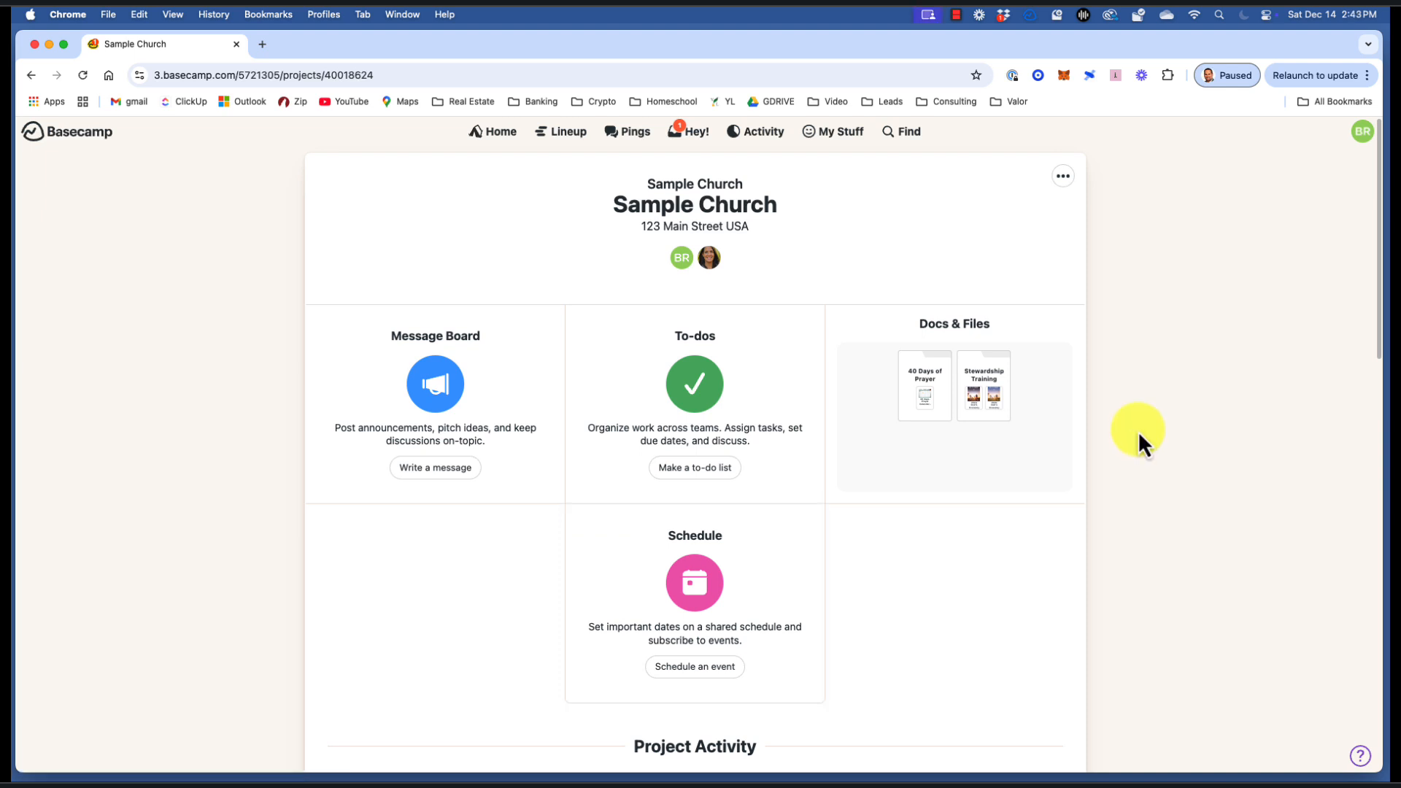
scroll(1137, 433, "down", 4)
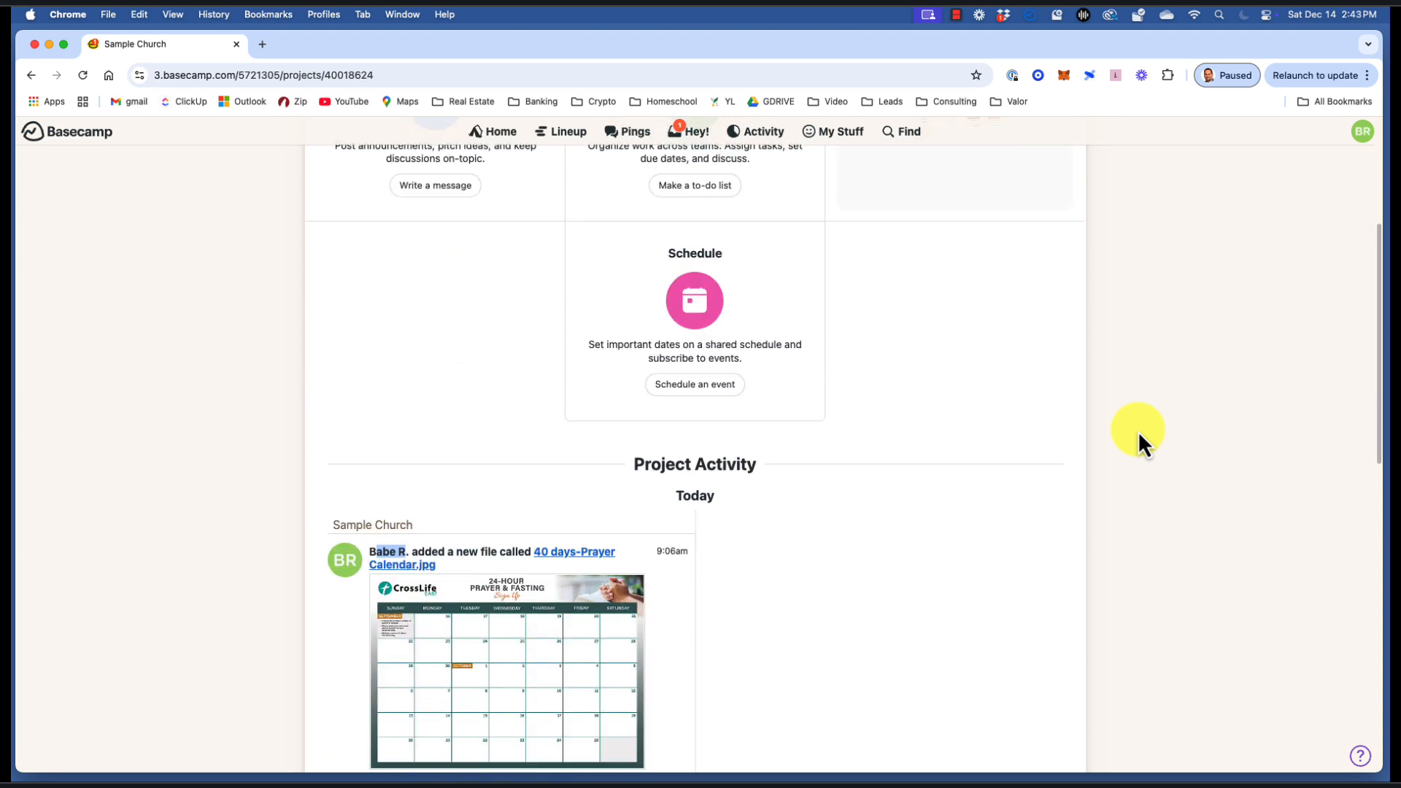
scroll(1137, 431, "down", 5)
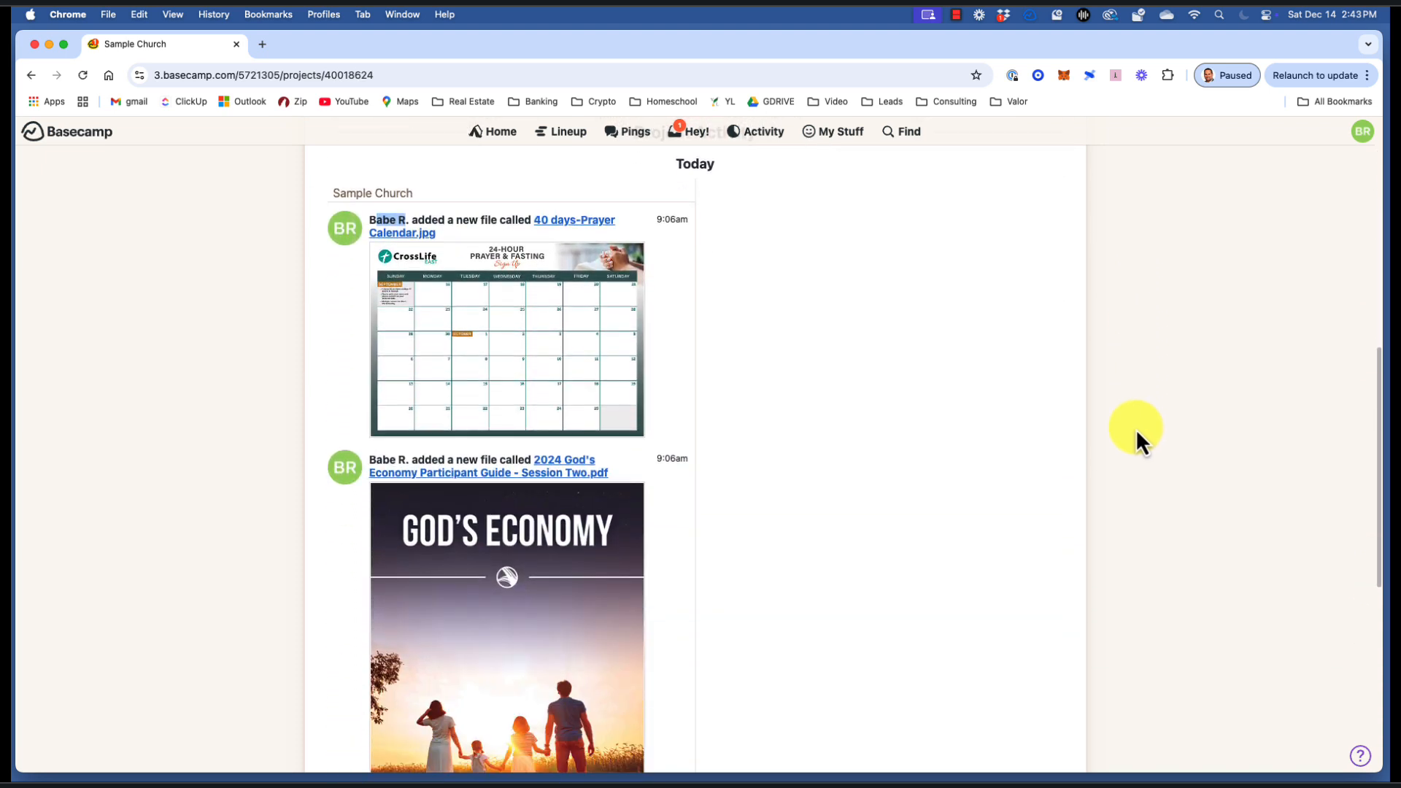
scroll(833, 423, "up", 1)
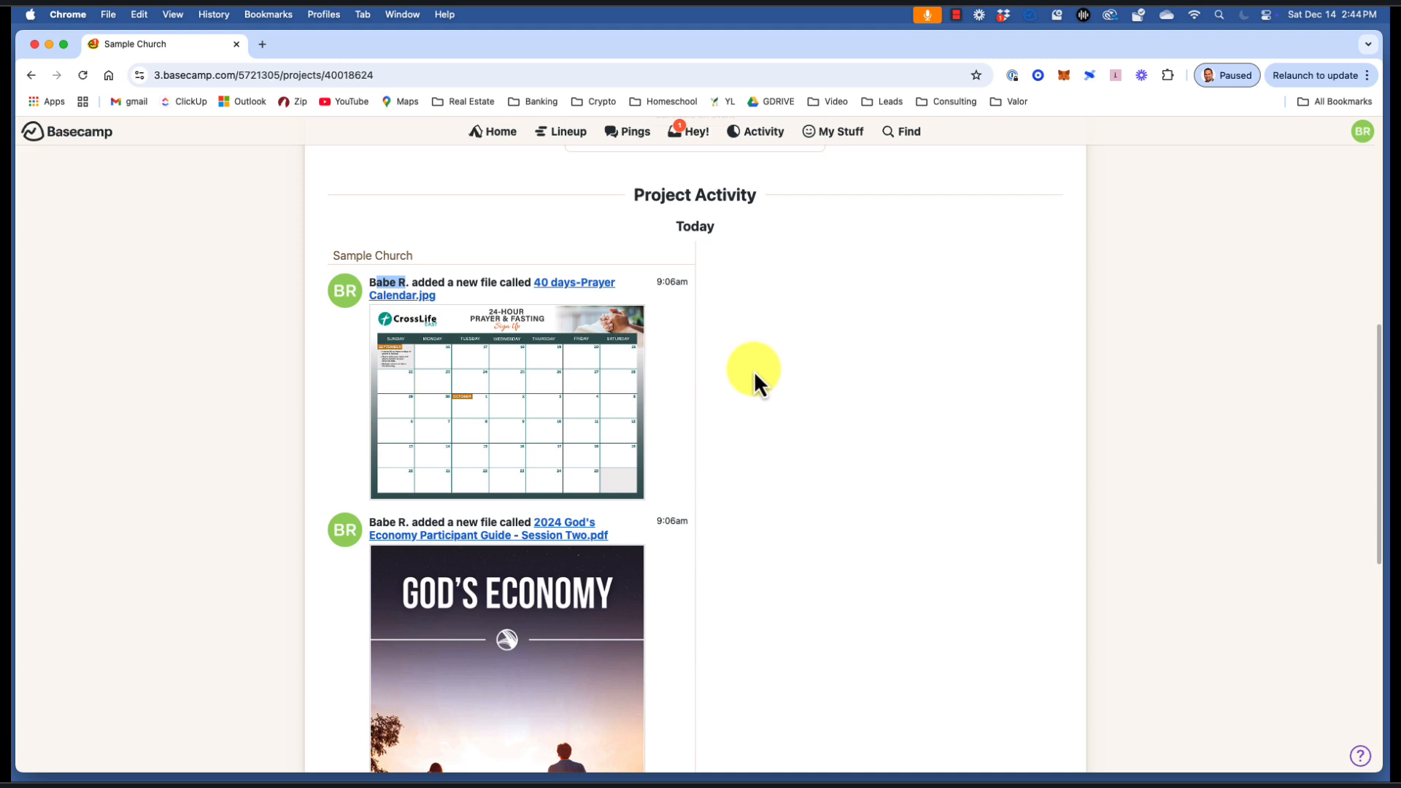
scroll(754, 371, "up", 6)
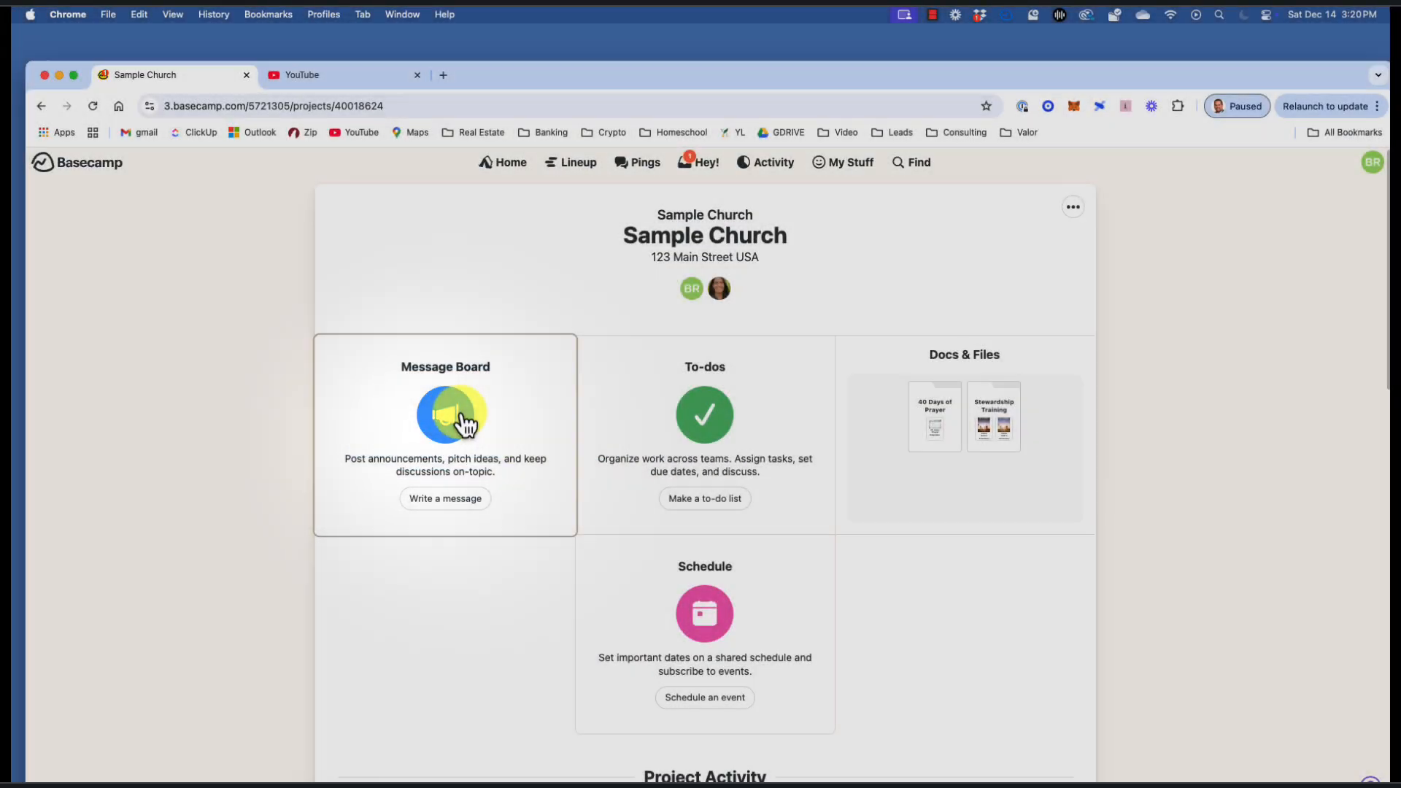
Start a new message on the Message Board titled "Team Meeting" with the text "Team meeting tomorrow 5pm".
left_click(462, 420)
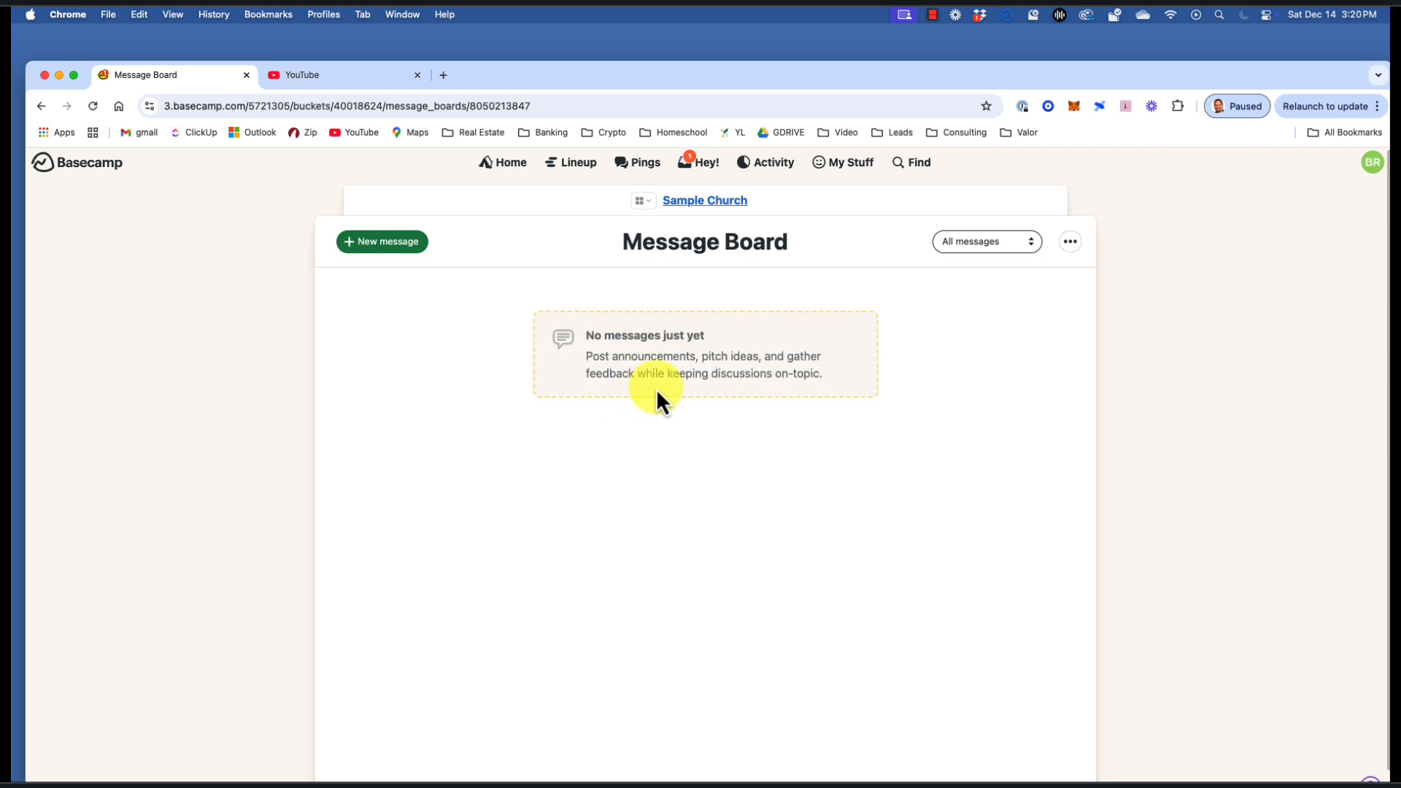
left_click(381, 245)
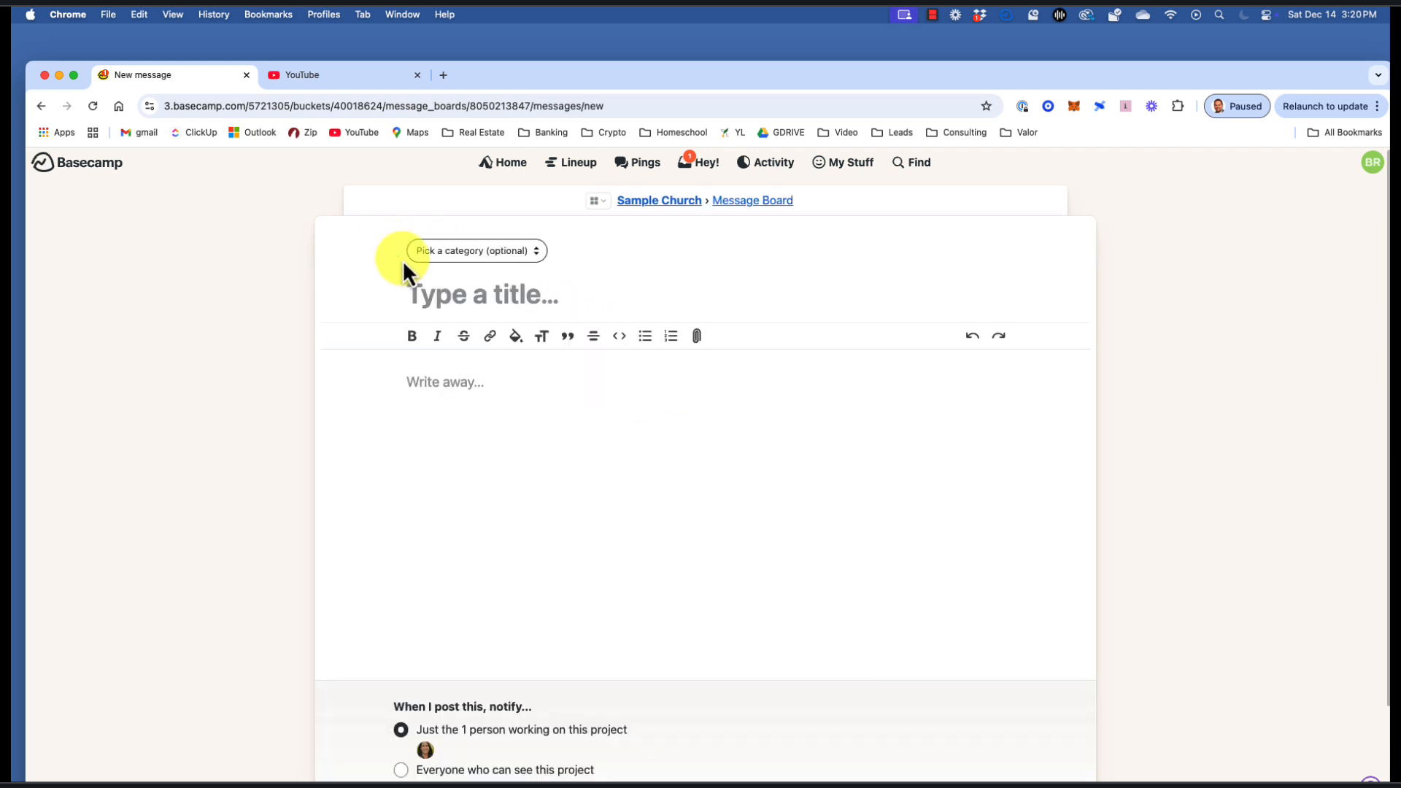
left_click(441, 293)
type("Team Meeting")
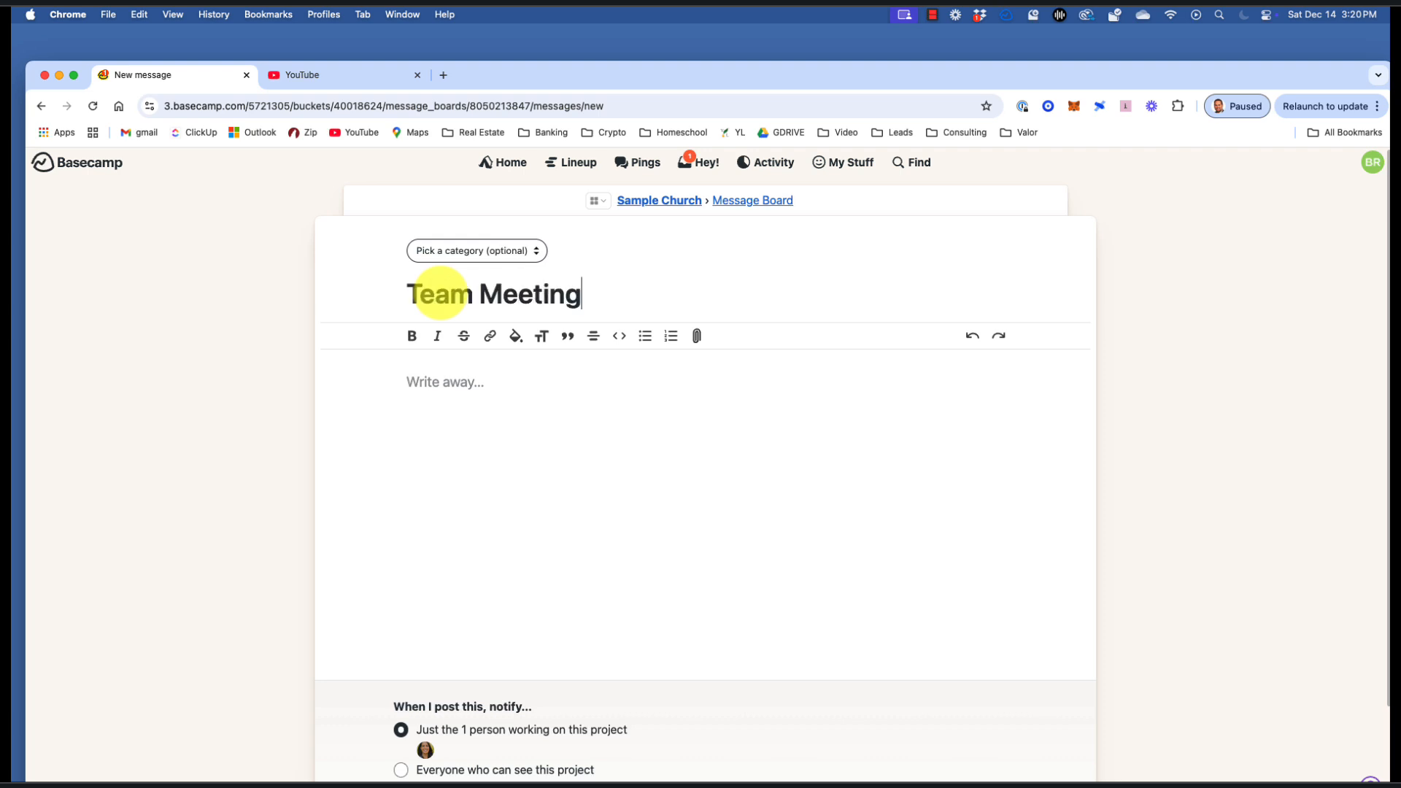
key("Tab")
type("Team meeting tomorrow ")
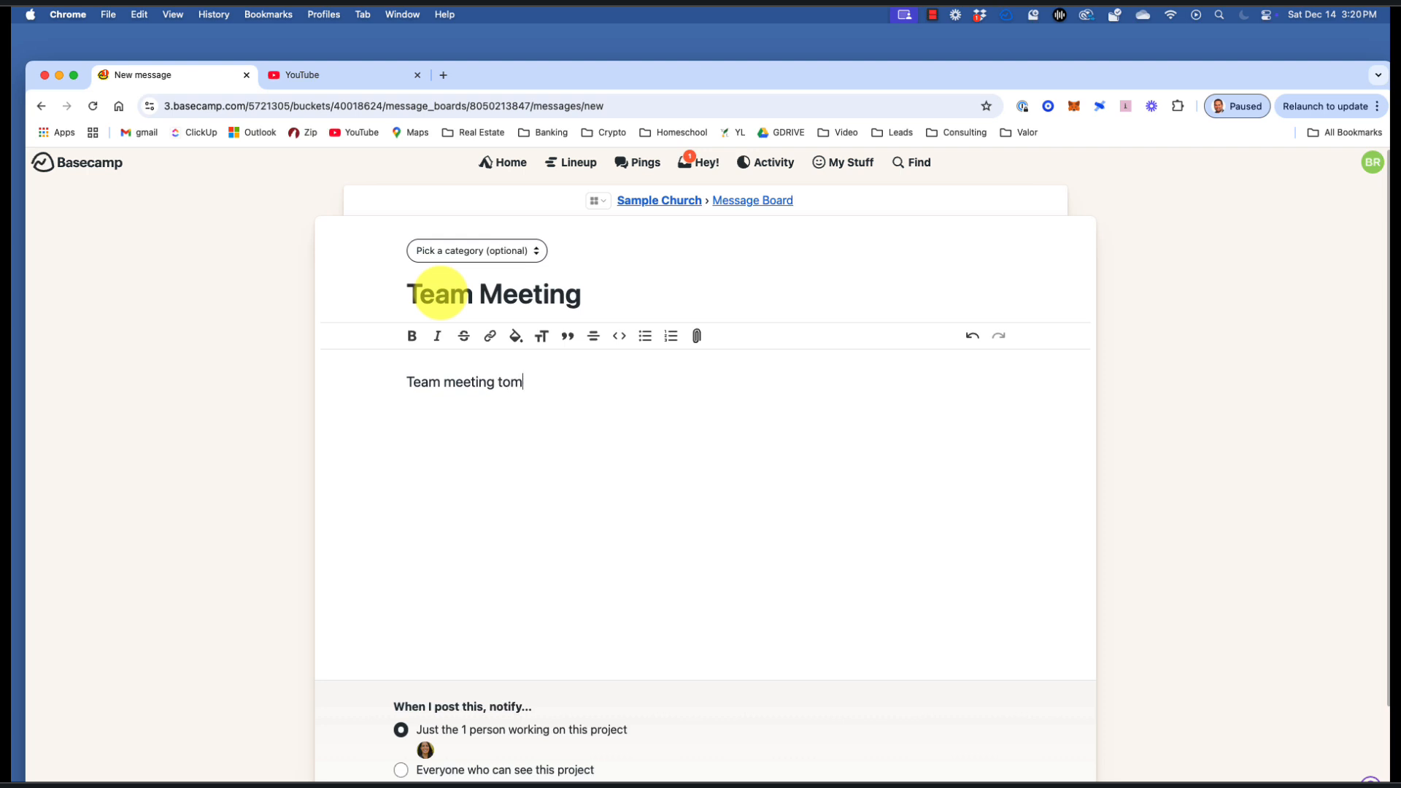
type("5pm")
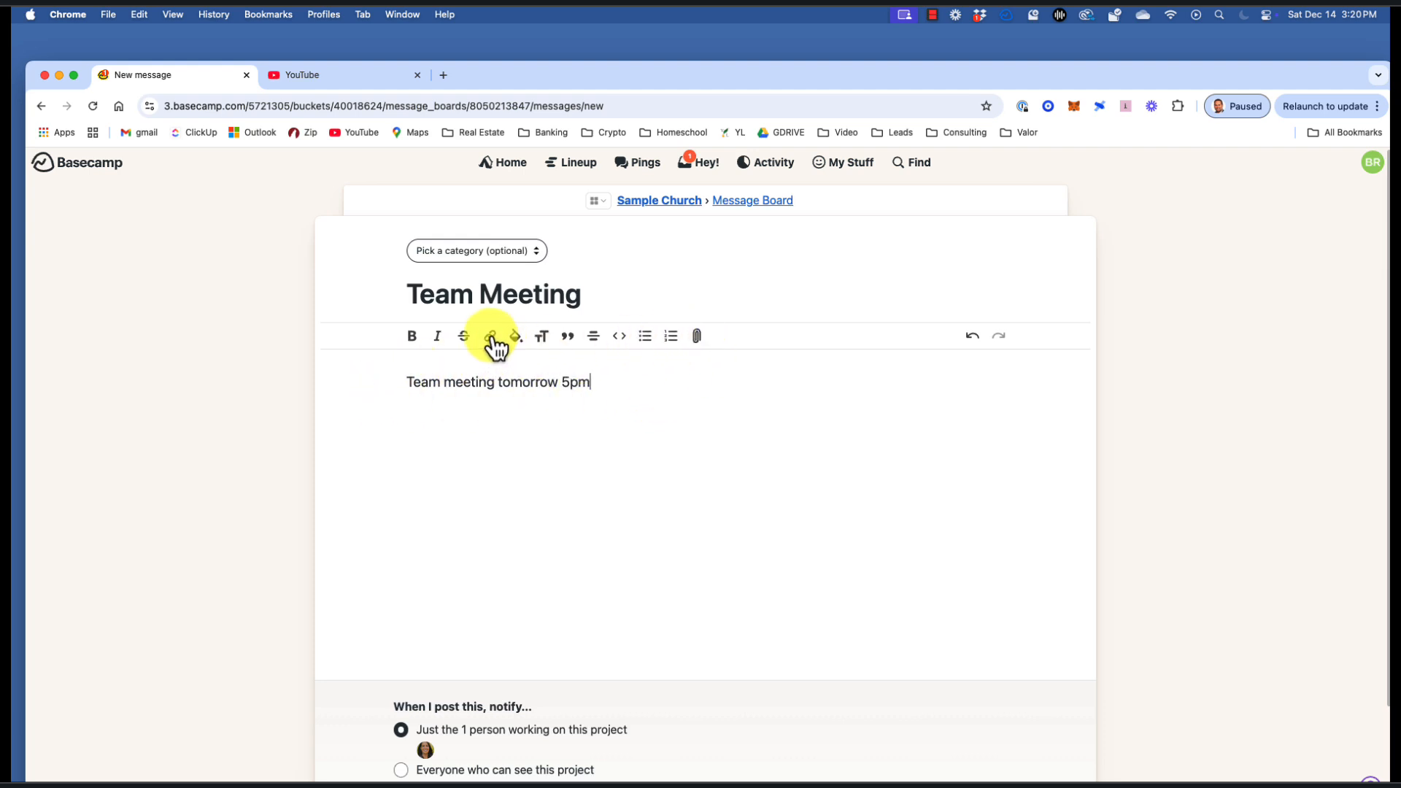
scroll(672, 484, "down", 3)
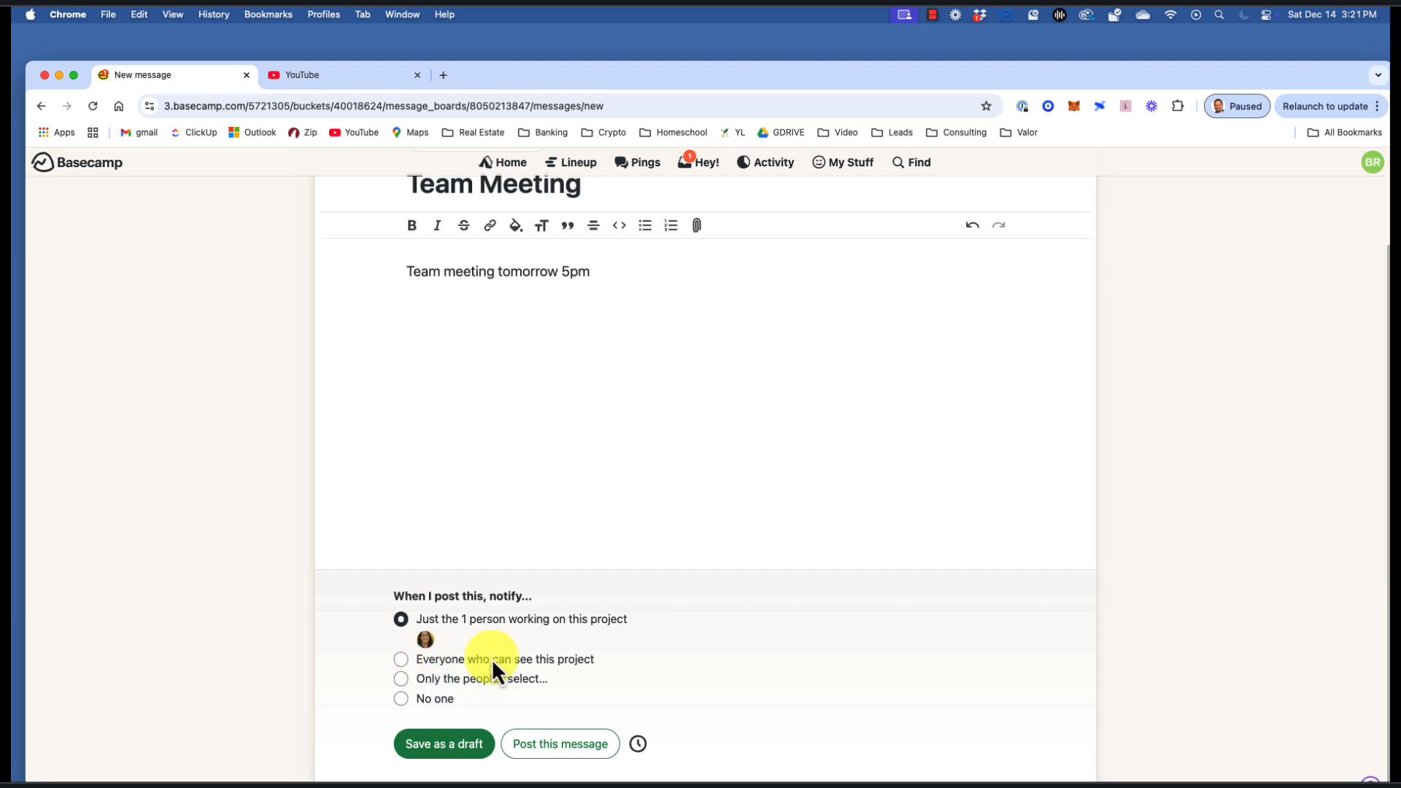
left_click(400, 679)
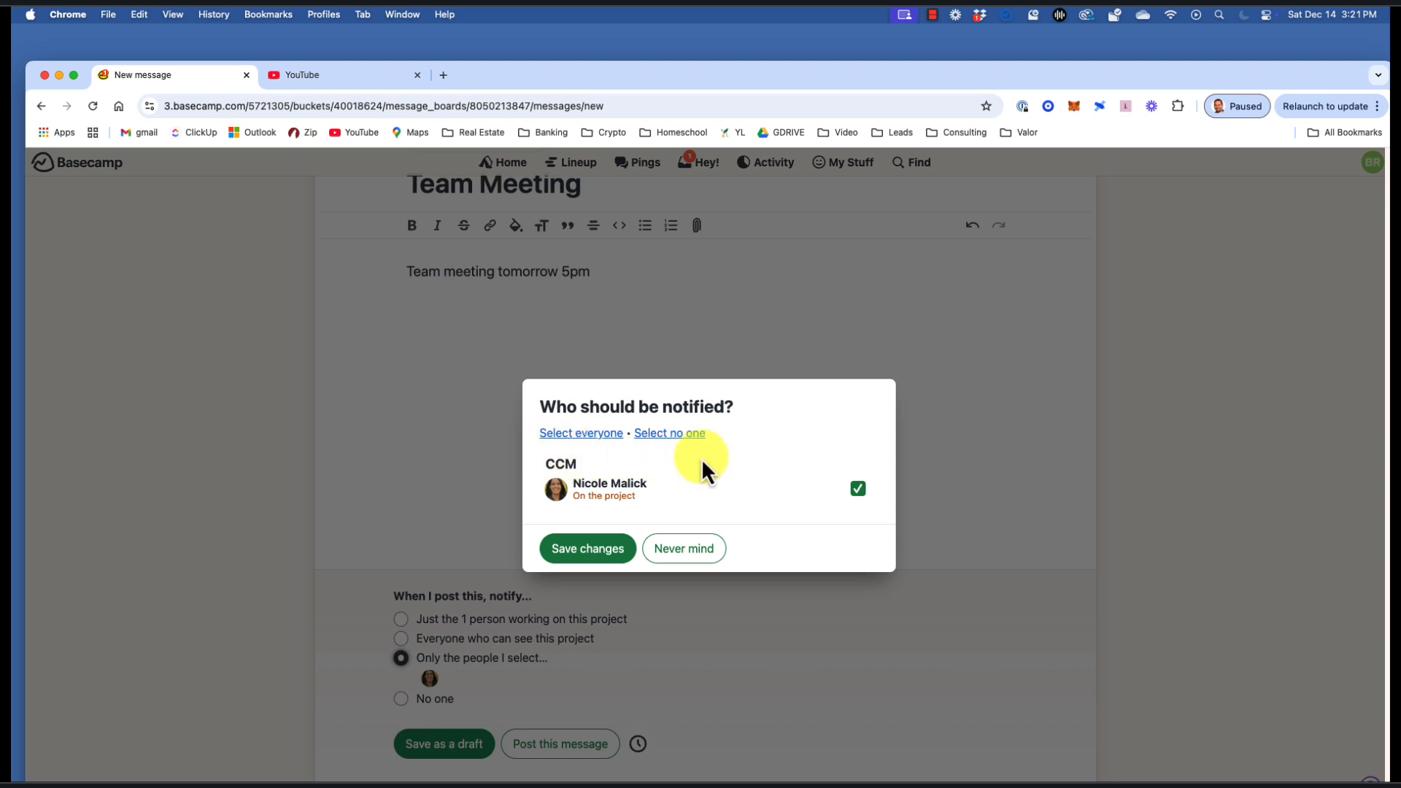
left_click(858, 490)
left_click(858, 491)
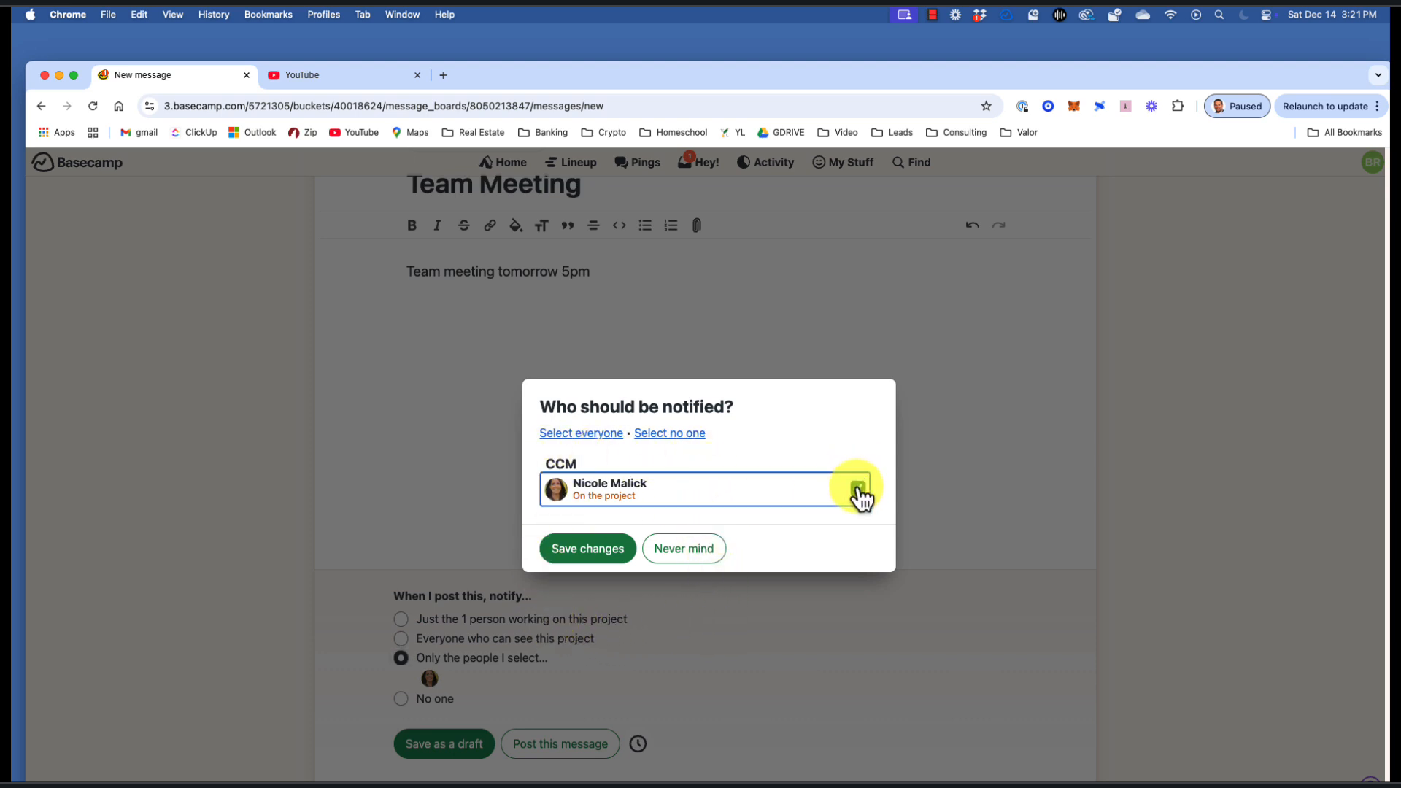
left_click(699, 559)
Post the Team Meeting message with No one notified and return to the Sample Church project page.
left_click(402, 700)
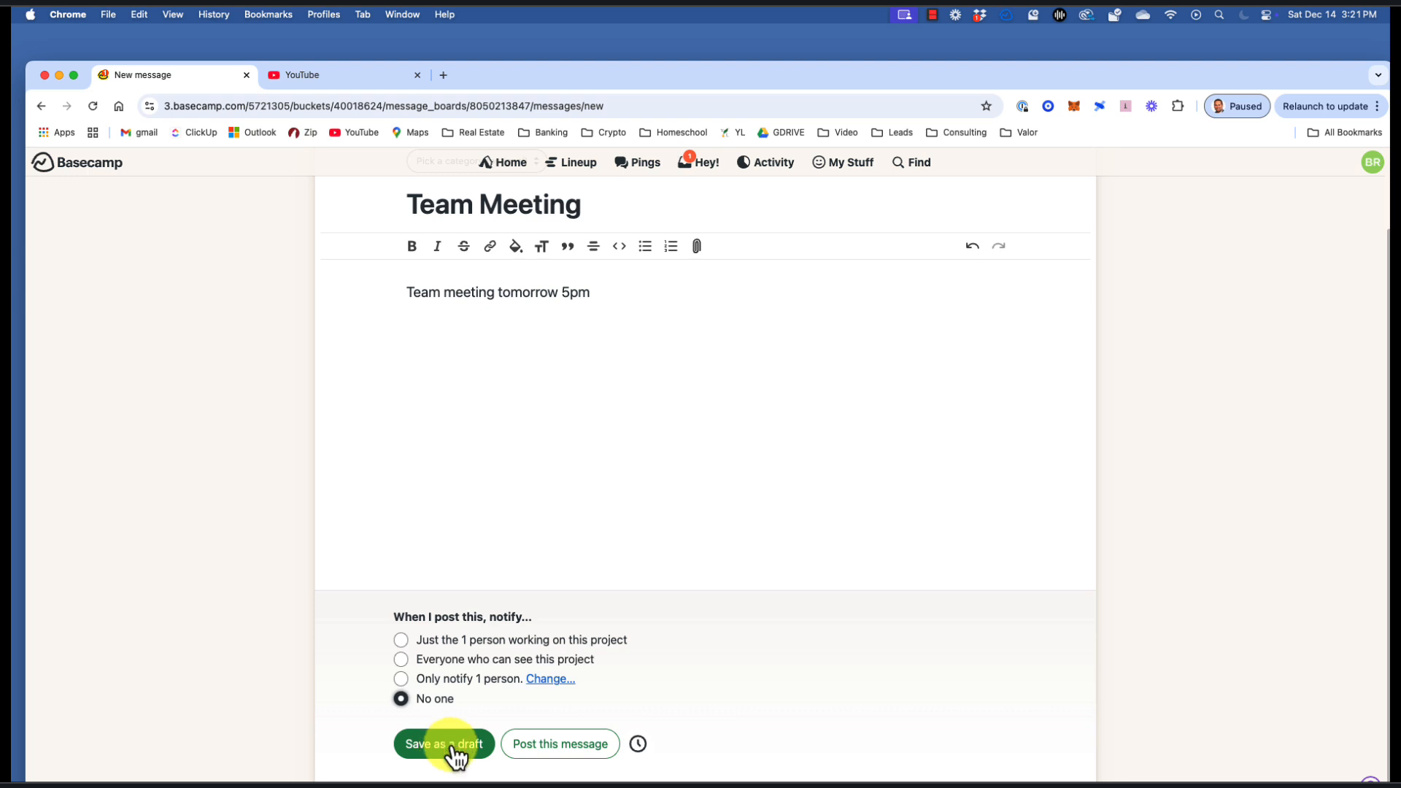
left_click(571, 746)
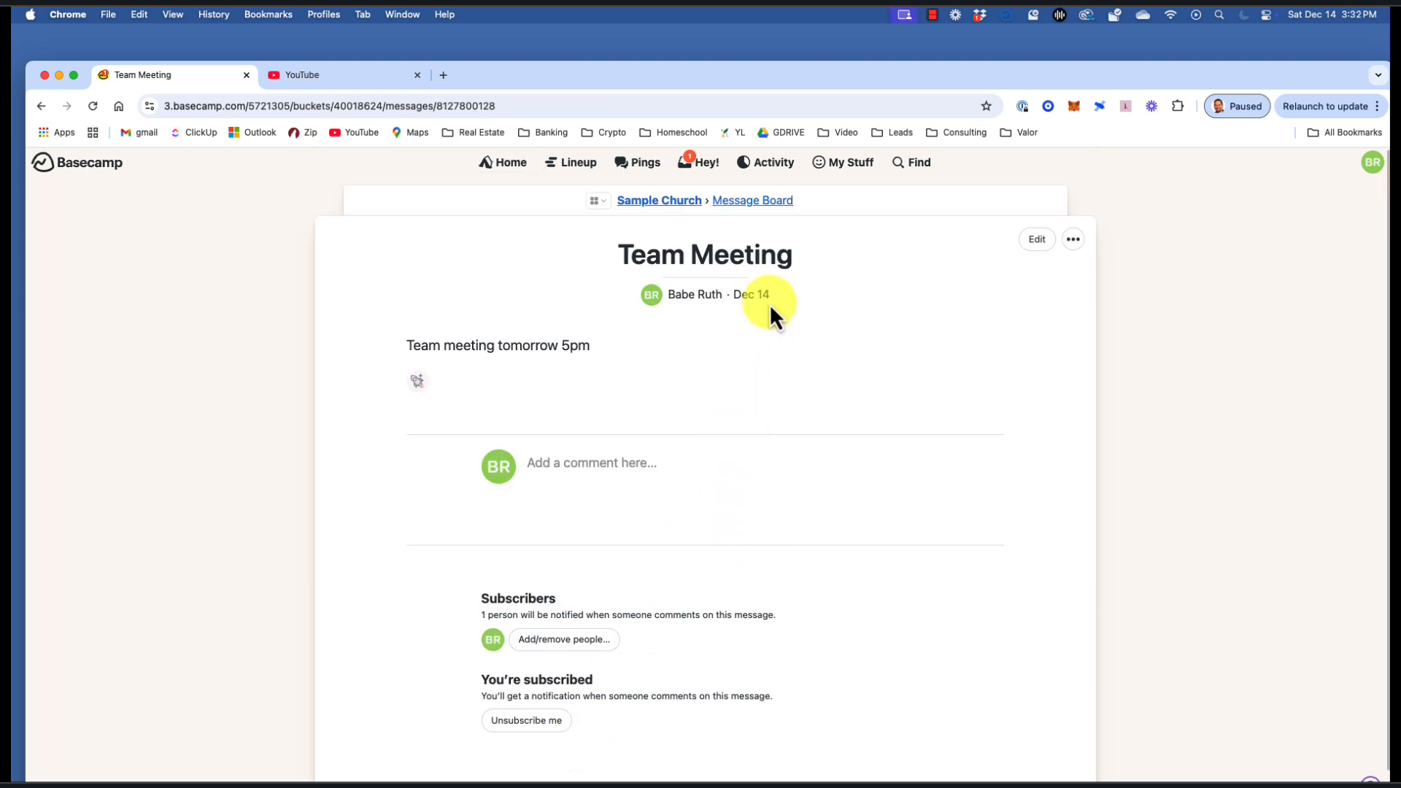
left_click(689, 203)
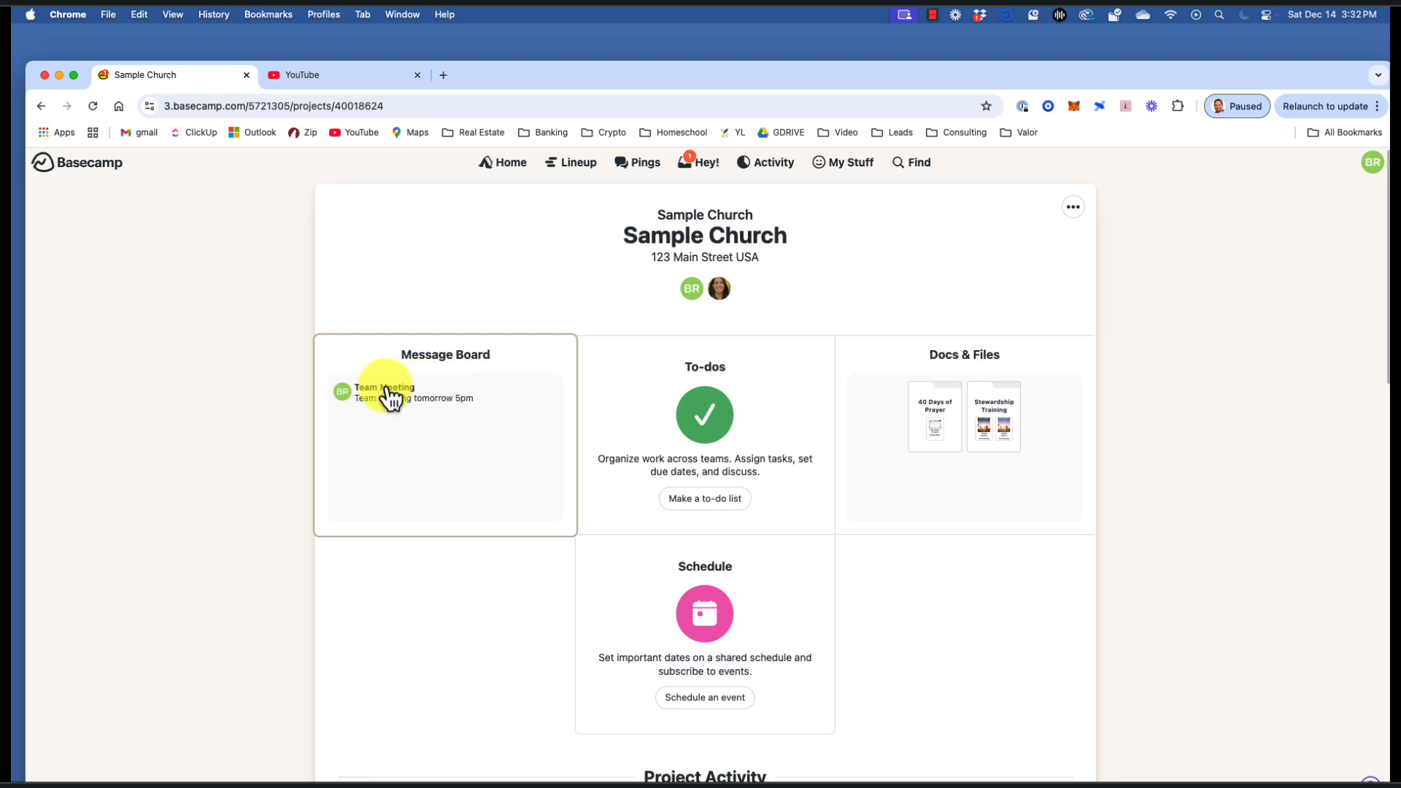
Open the Team Meeting message on the Message Board and add the comment "Comment Test".
scroll(825, 406, "down", 5)
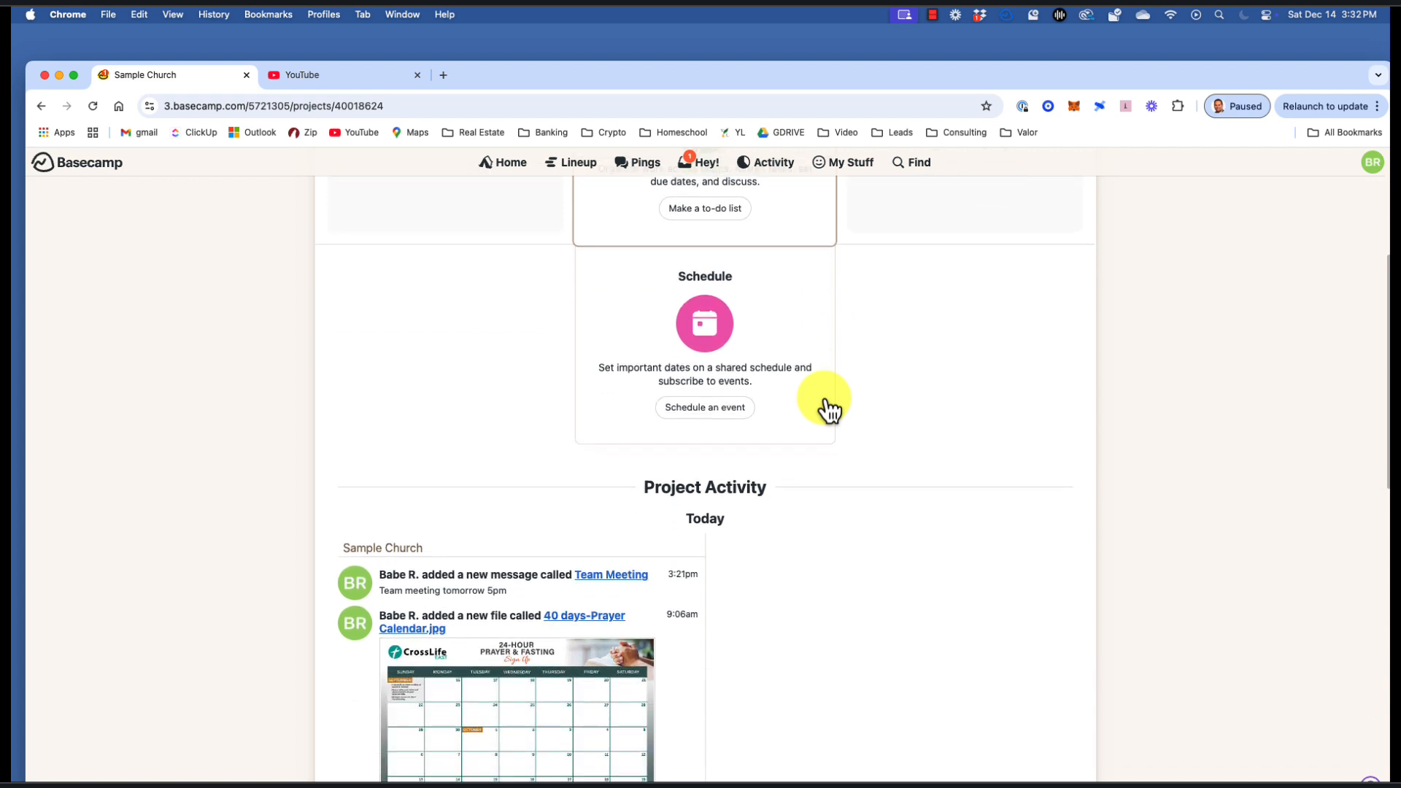
scroll(828, 408, "down", 2)
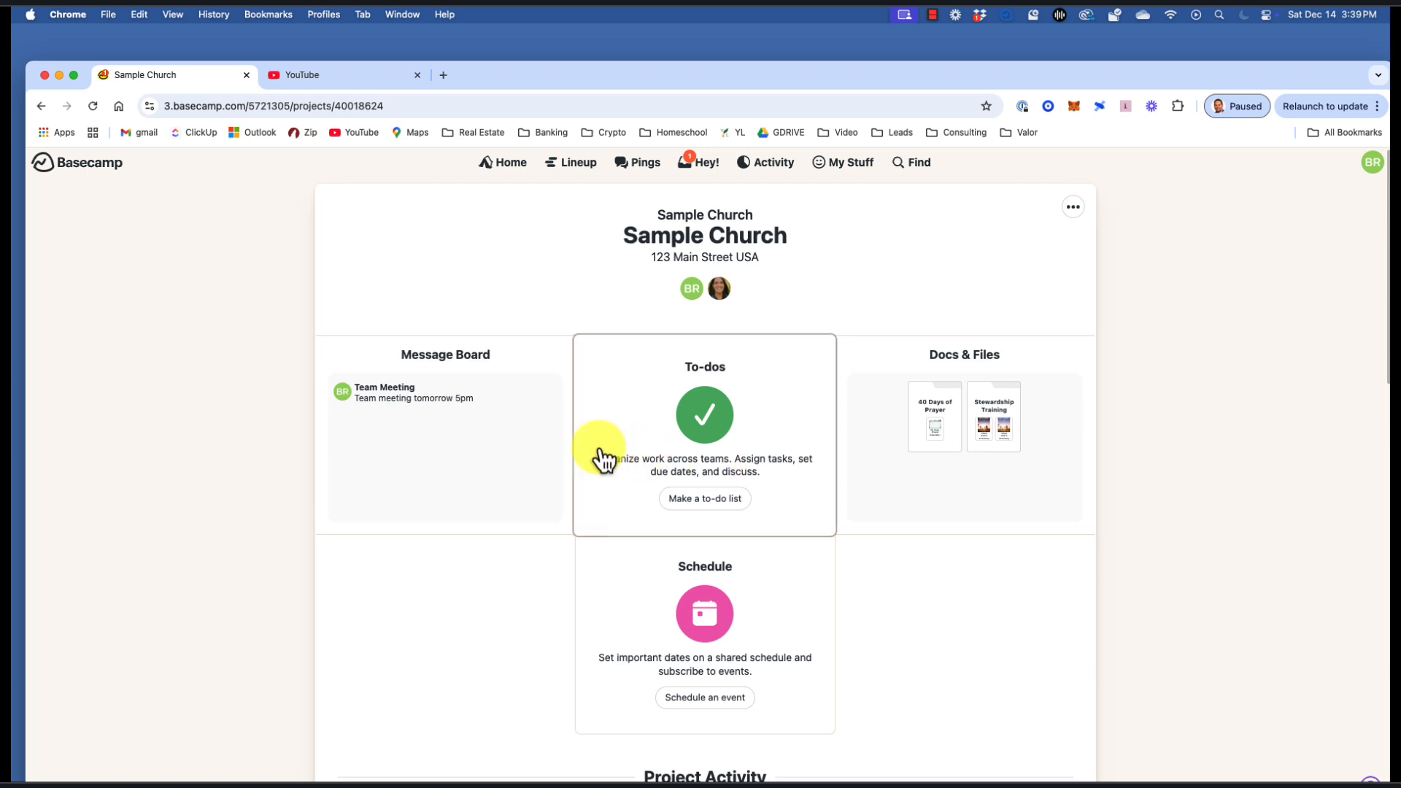
left_click(436, 367)
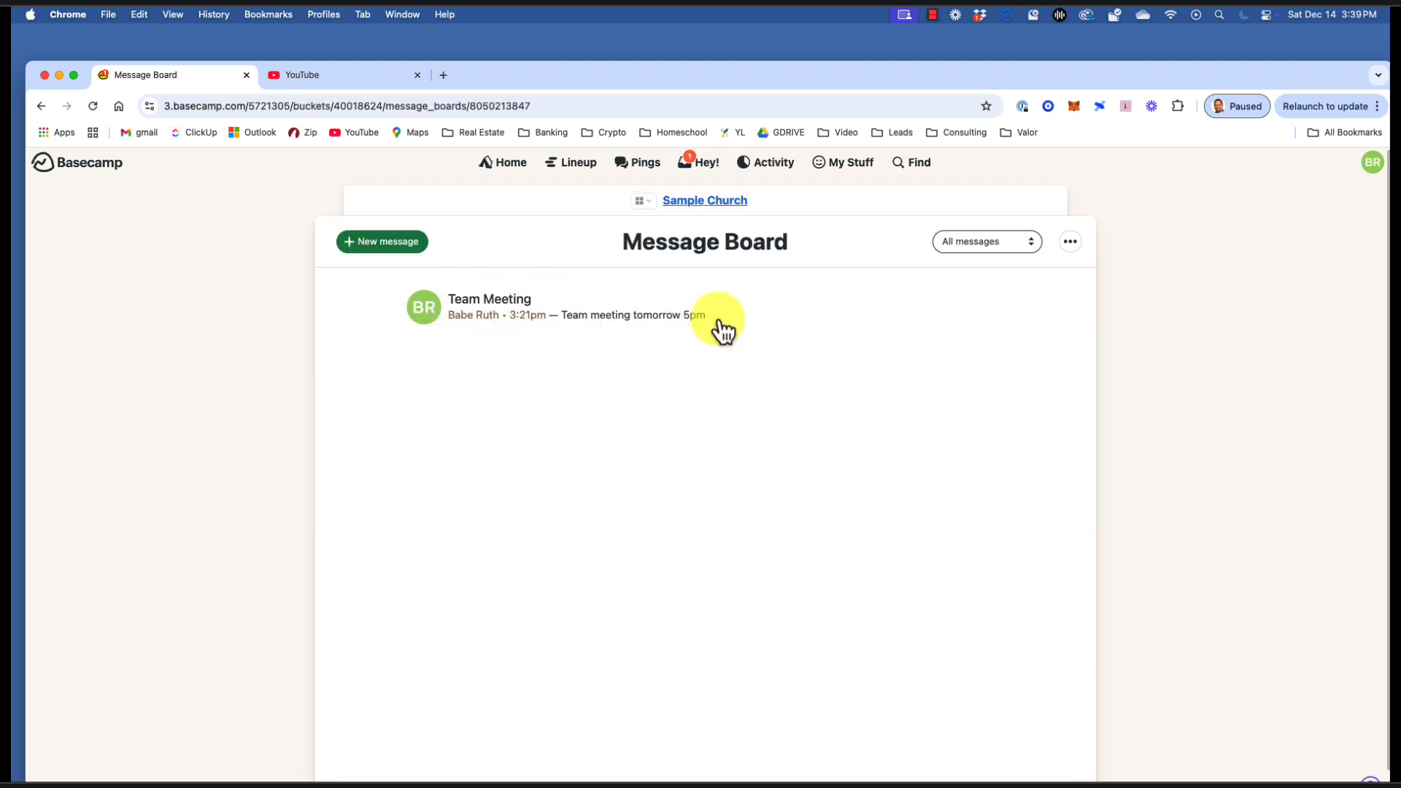
left_click(504, 314)
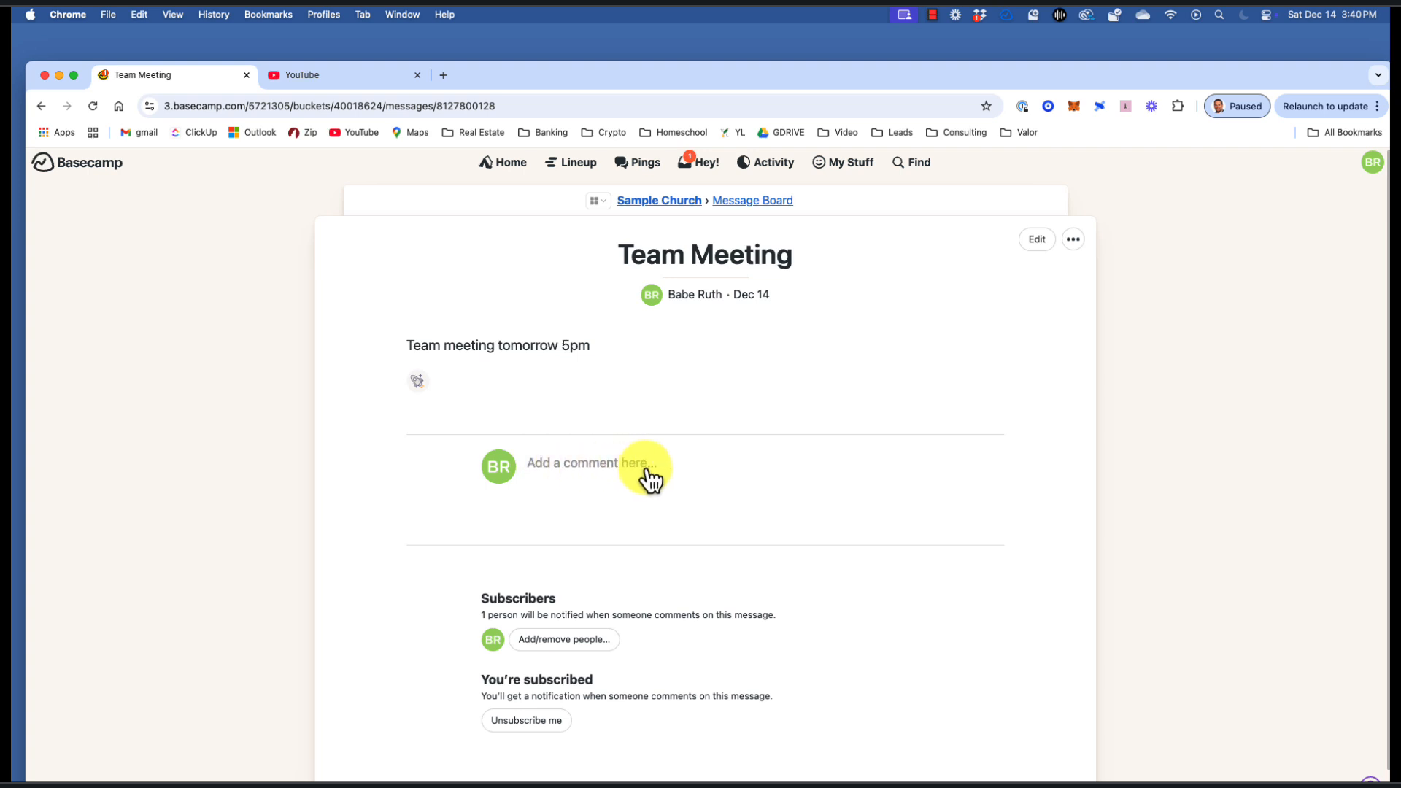
left_click(589, 475)
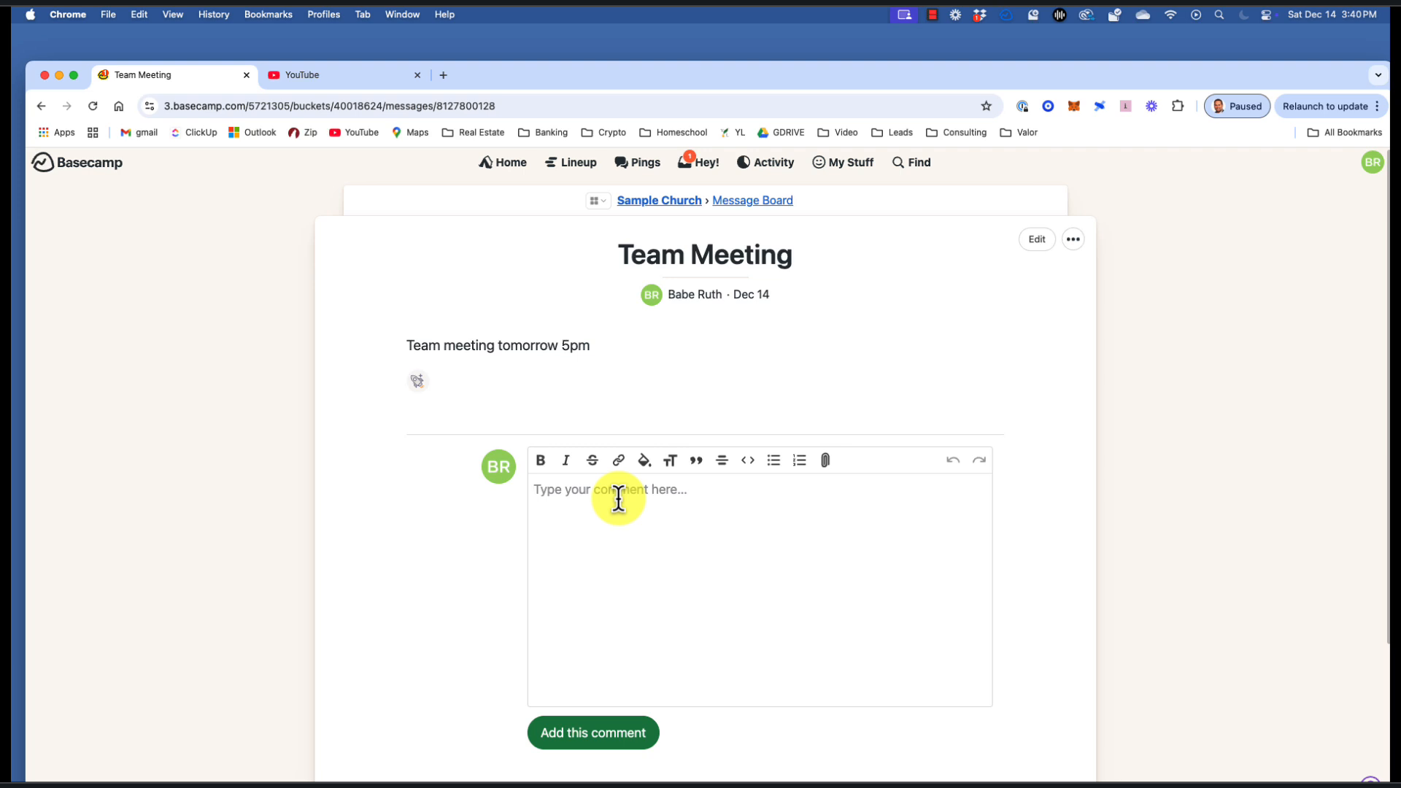
type("Comment Test")
left_click(594, 732)
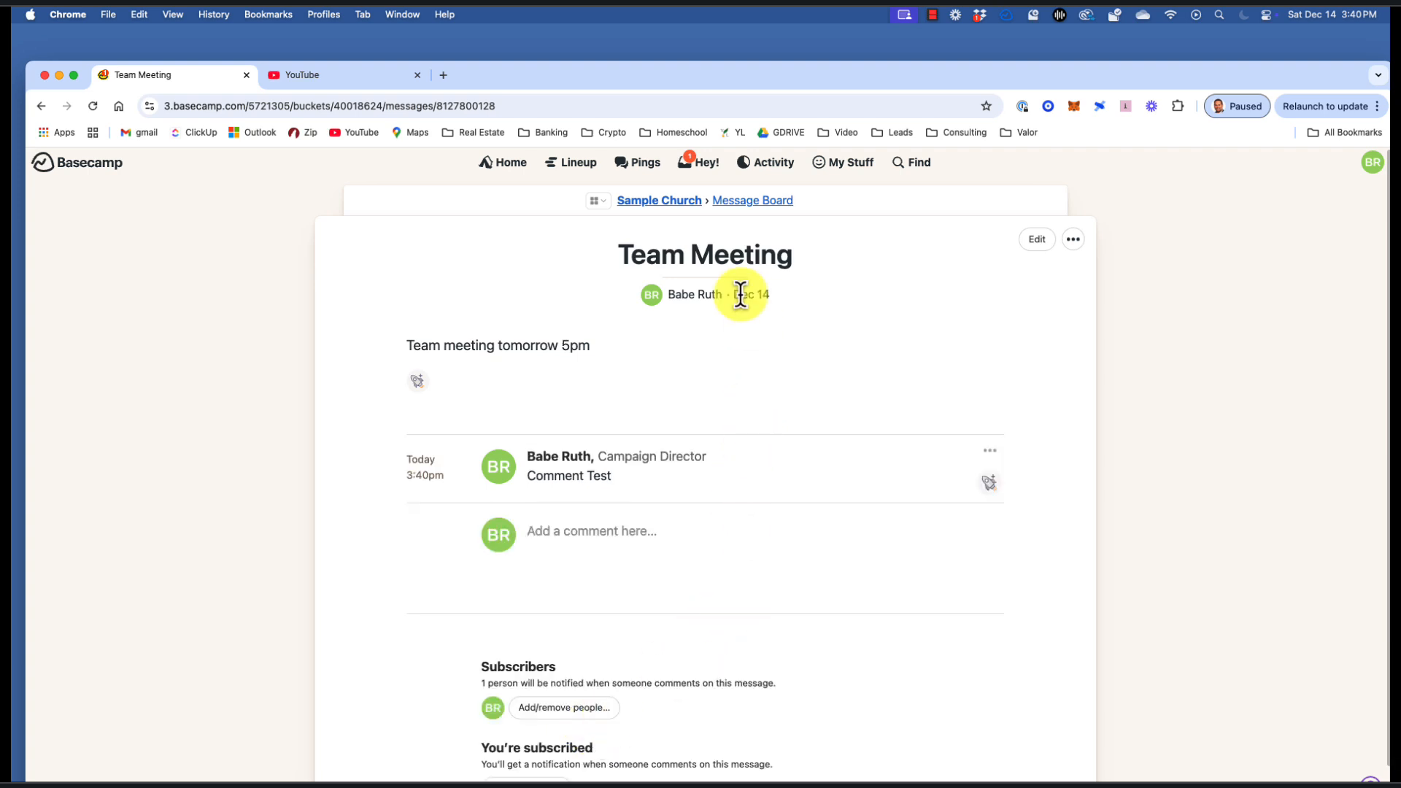
Reopen the Team Meeting message from the project's Message Board to review its comment, and return to the Sample Church project page.
left_click(672, 208)
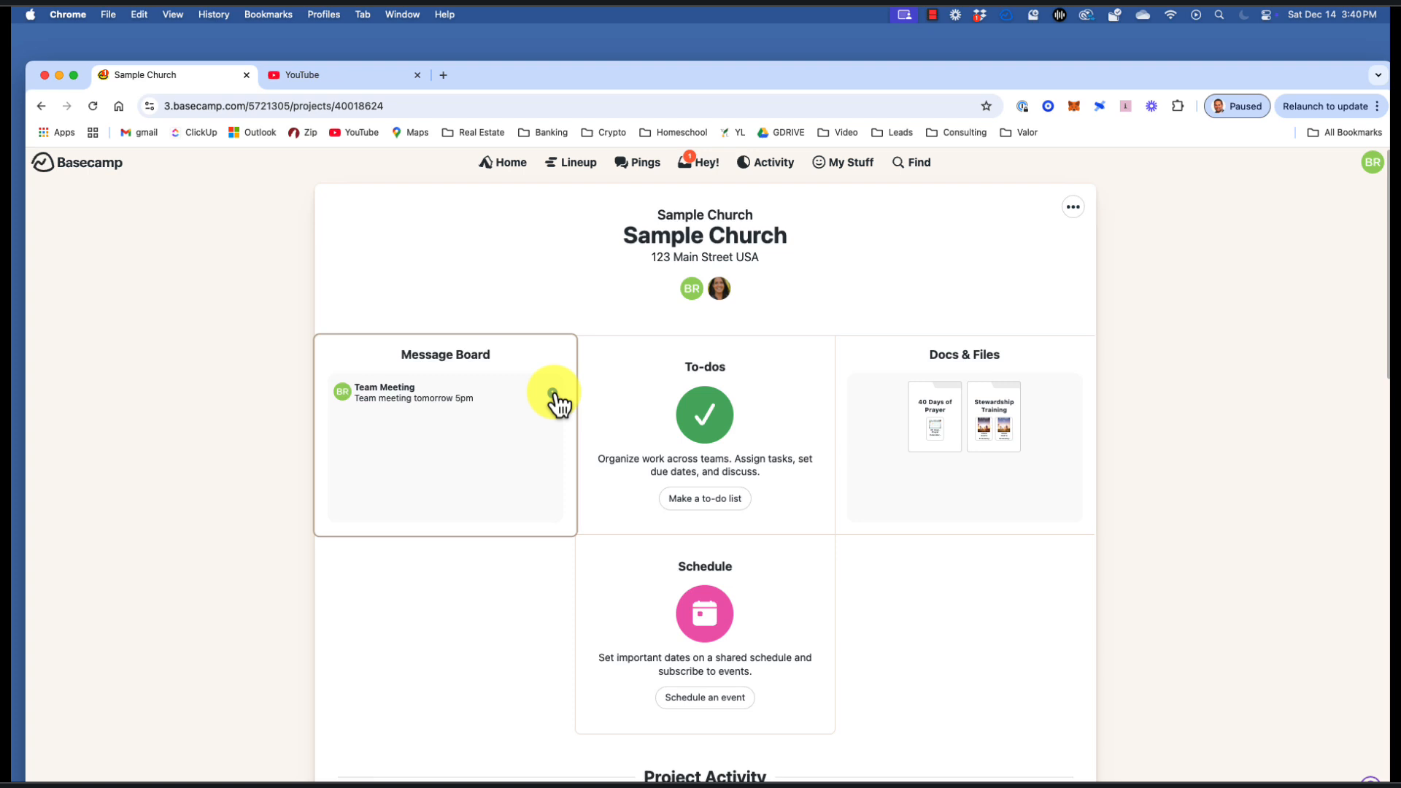
left_click(399, 390)
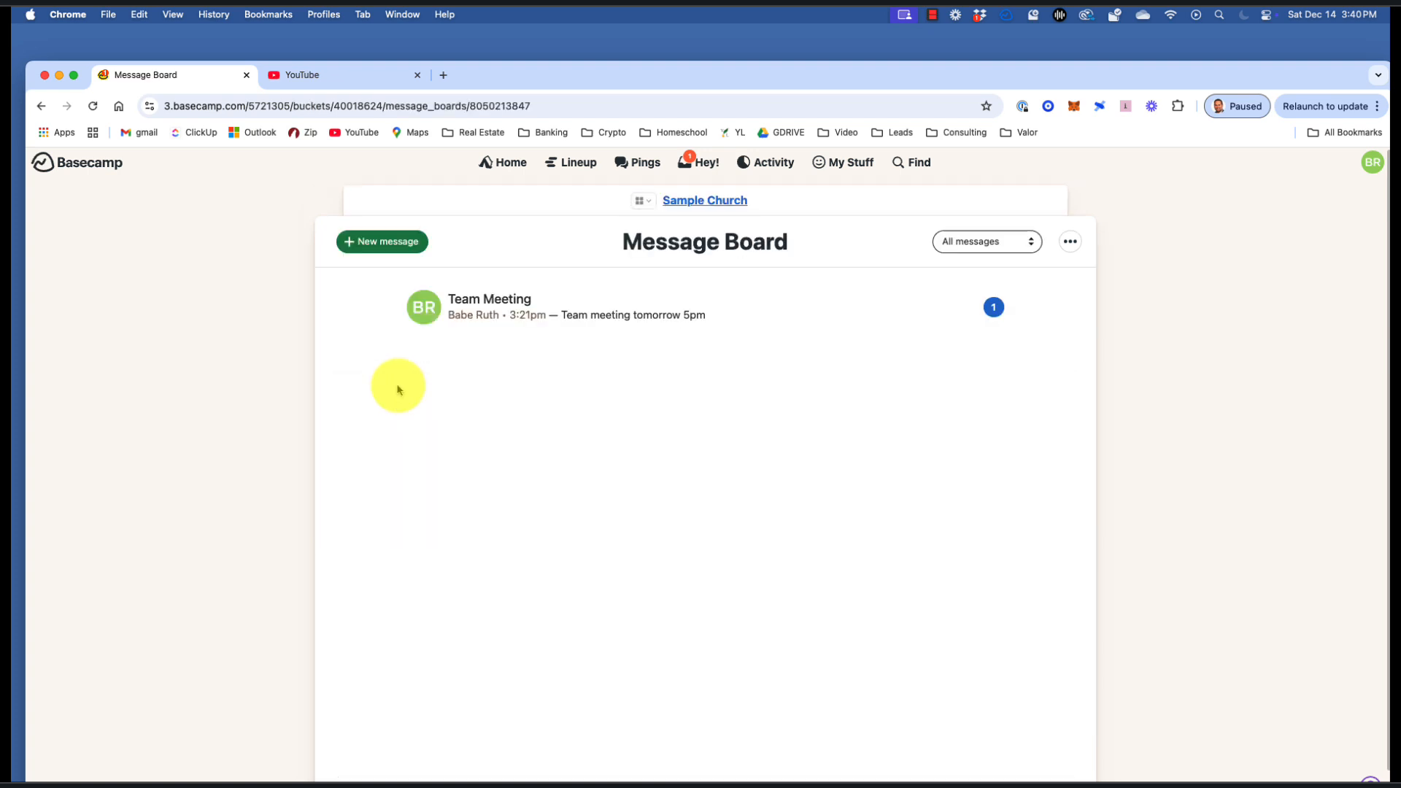
left_click(518, 311)
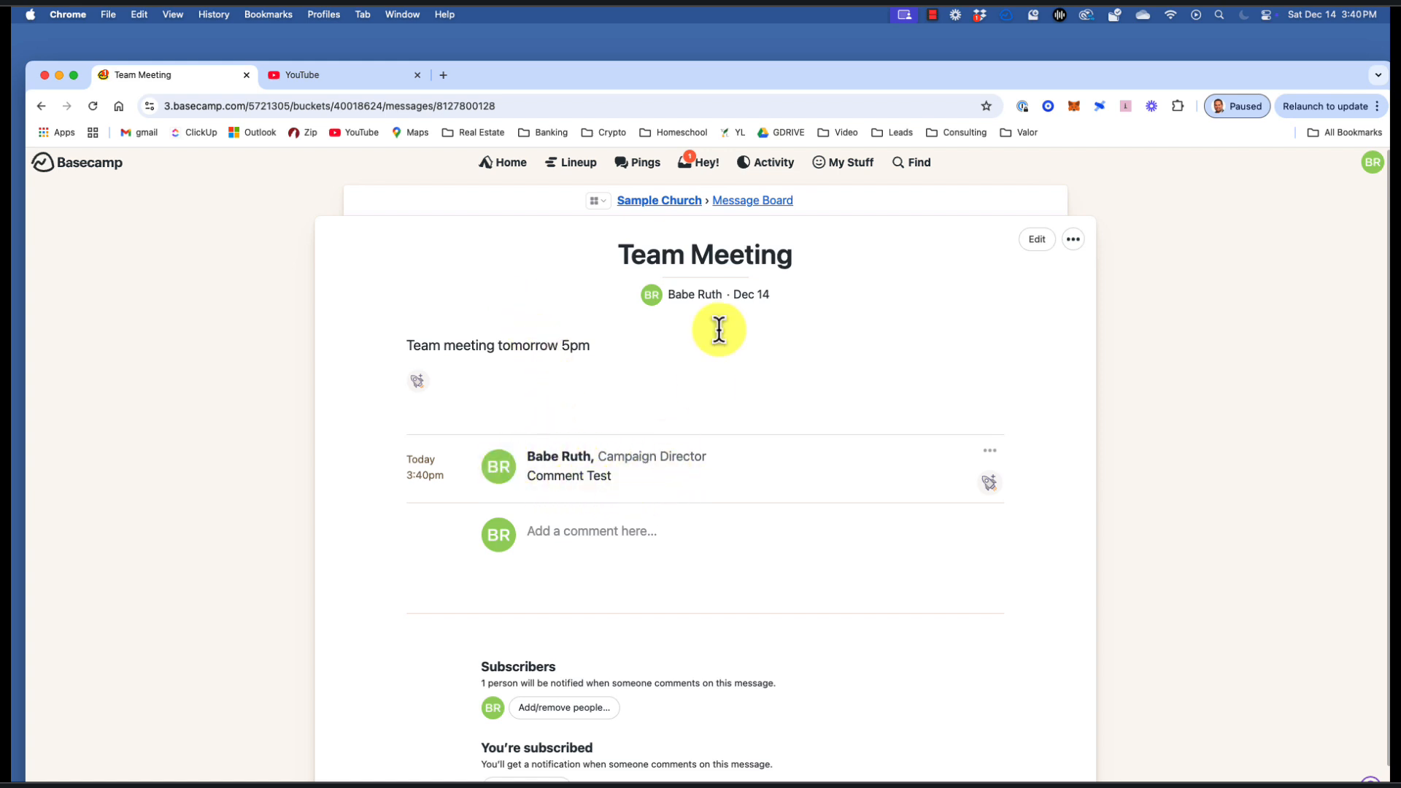
left_click(677, 200)
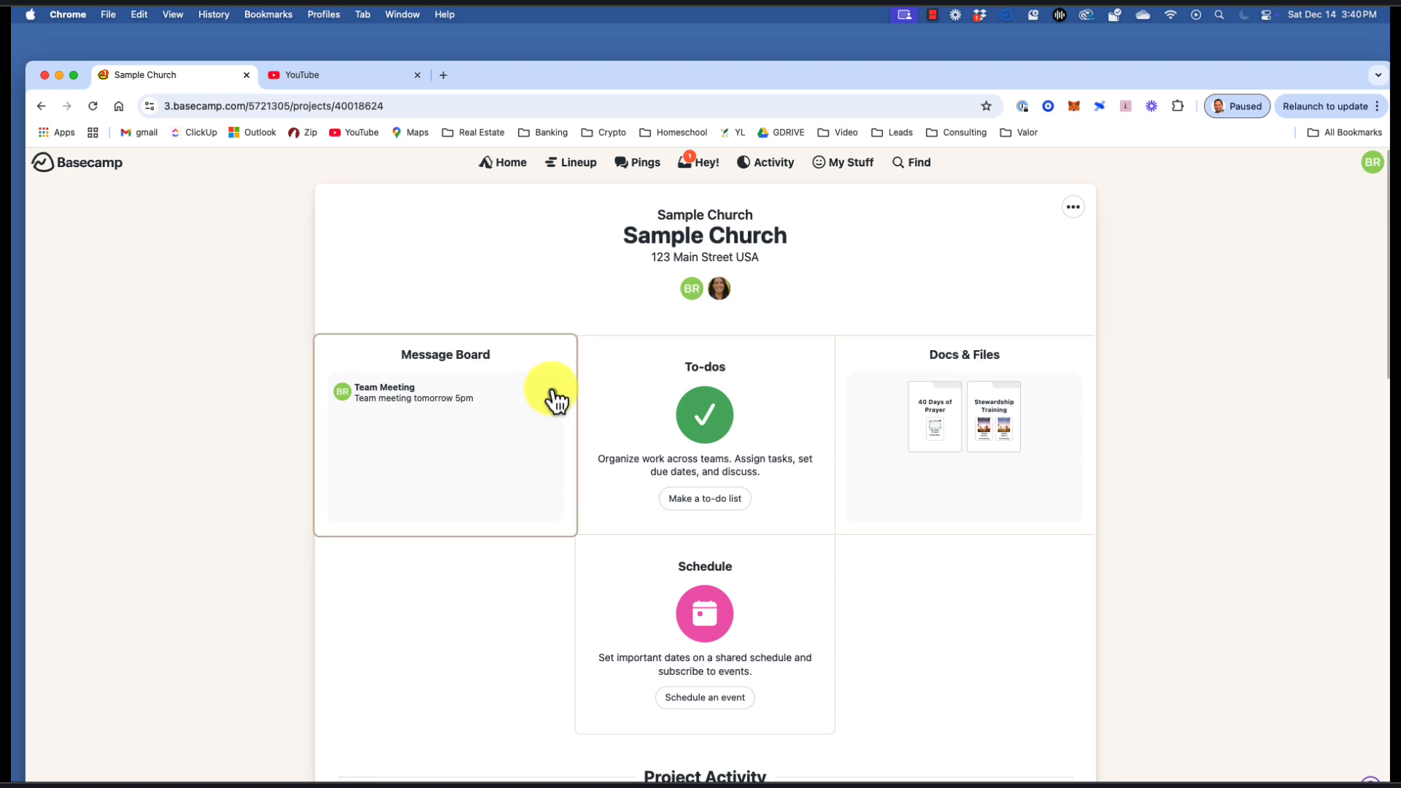
Start a new Message Board message titled "What do you think about this picture" with the text "What are your thoughts".
left_click(427, 404)
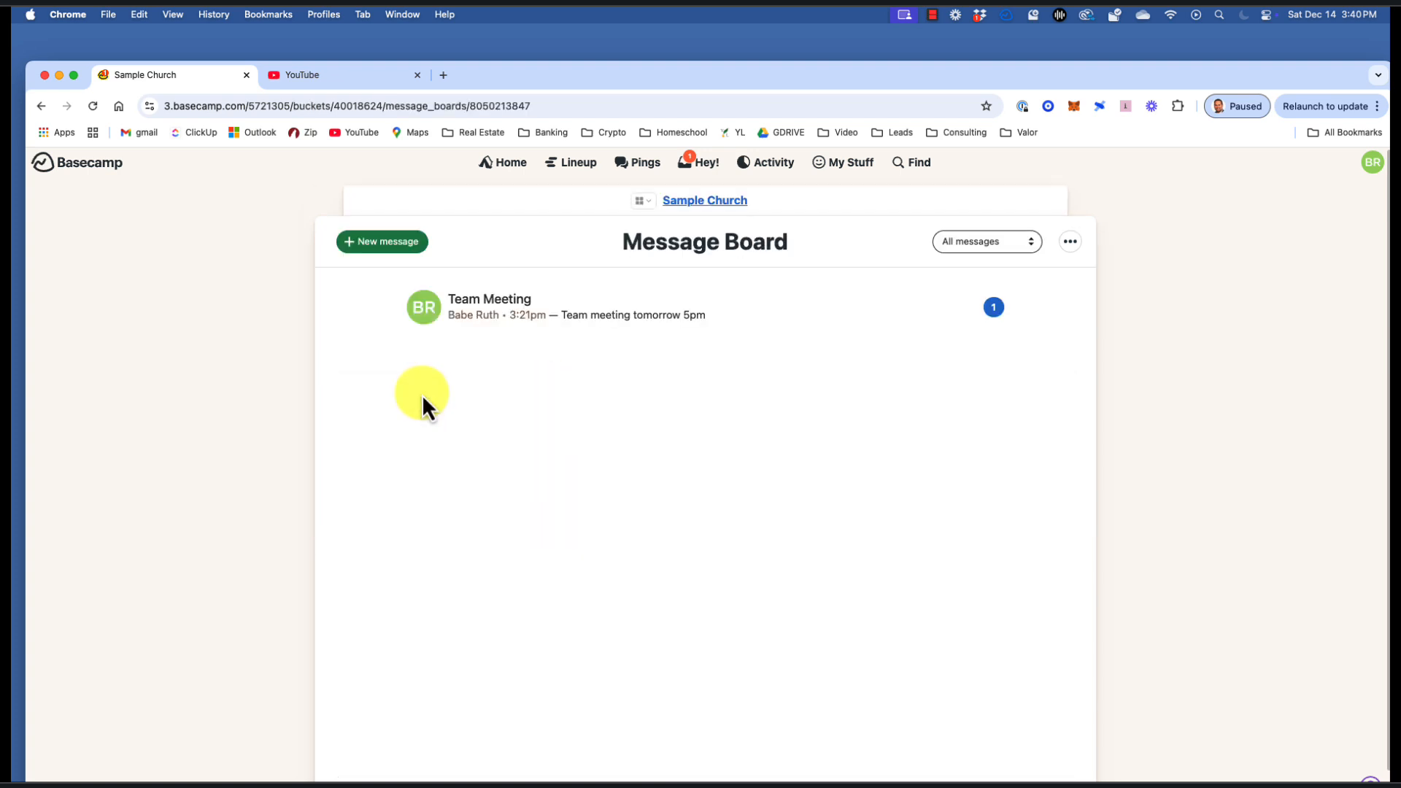
left_click(400, 243)
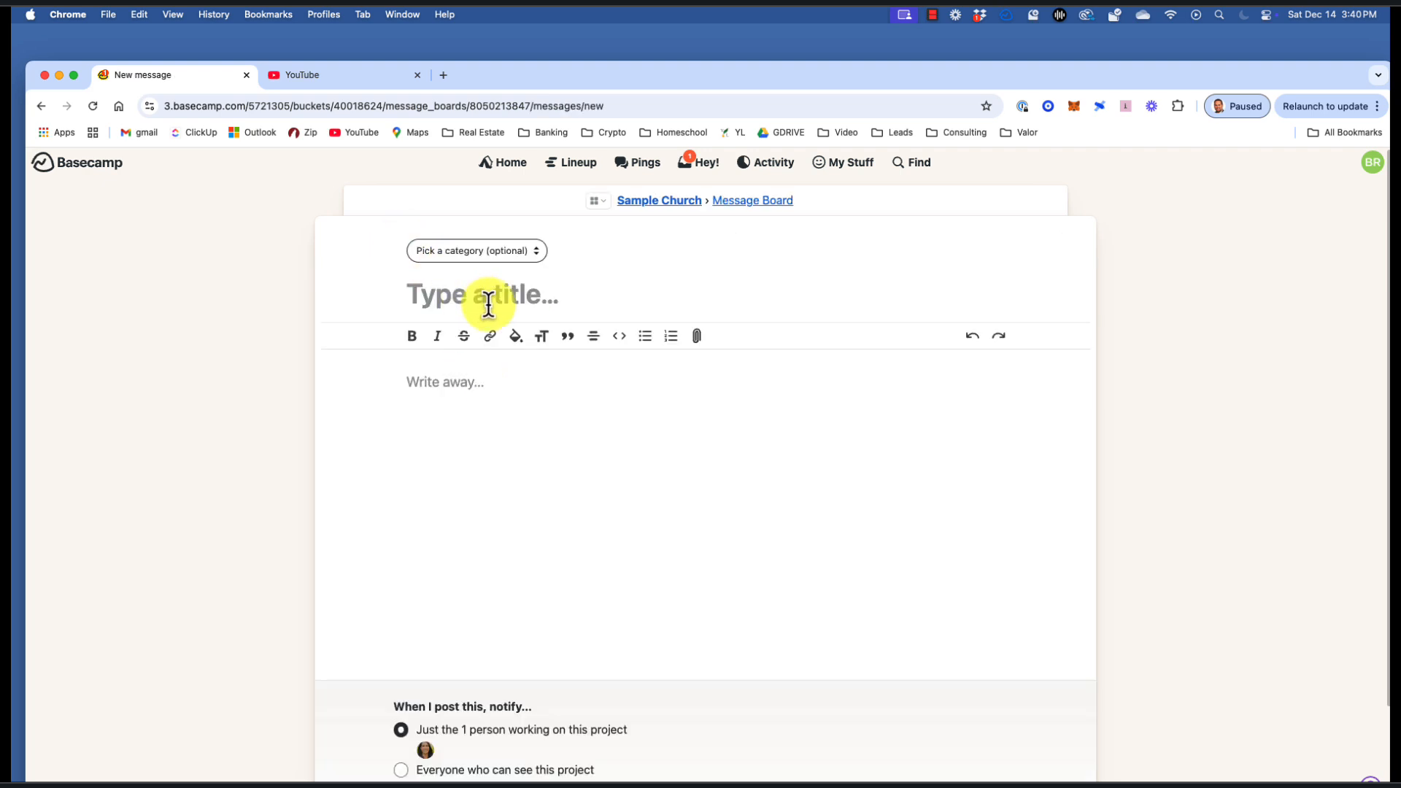
type("What do ")
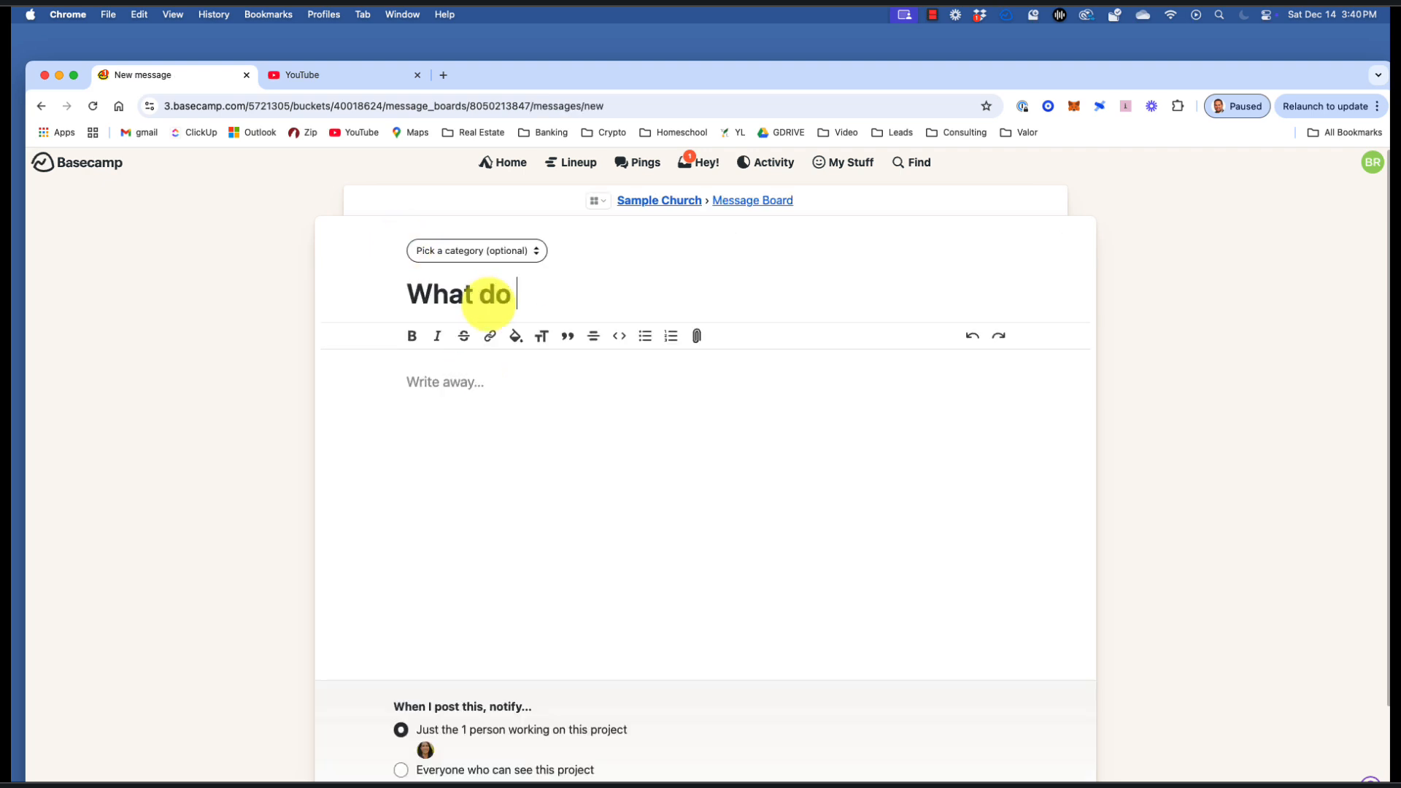
type("you think about this pci")
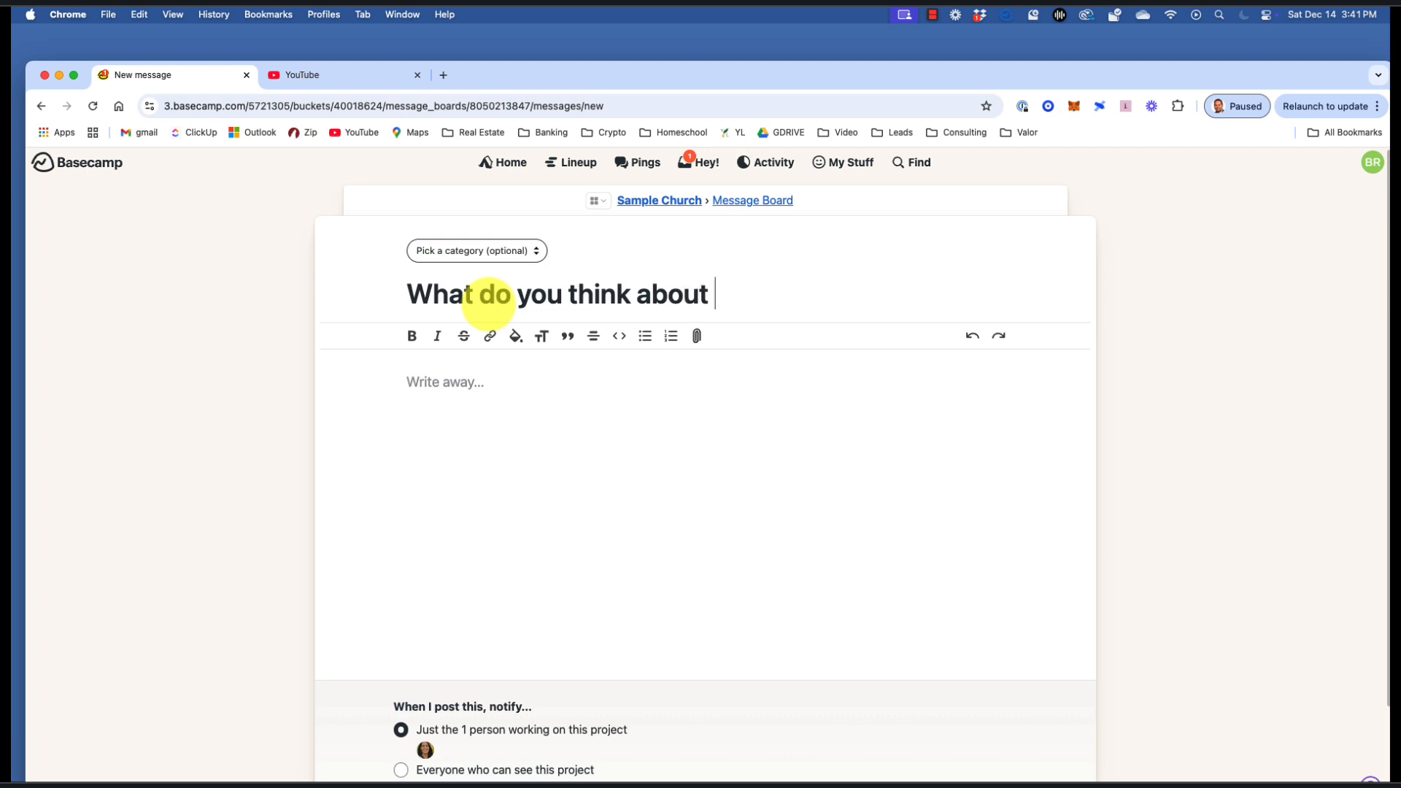
key("BackSpace")
key("BackSpace")
type("icture")
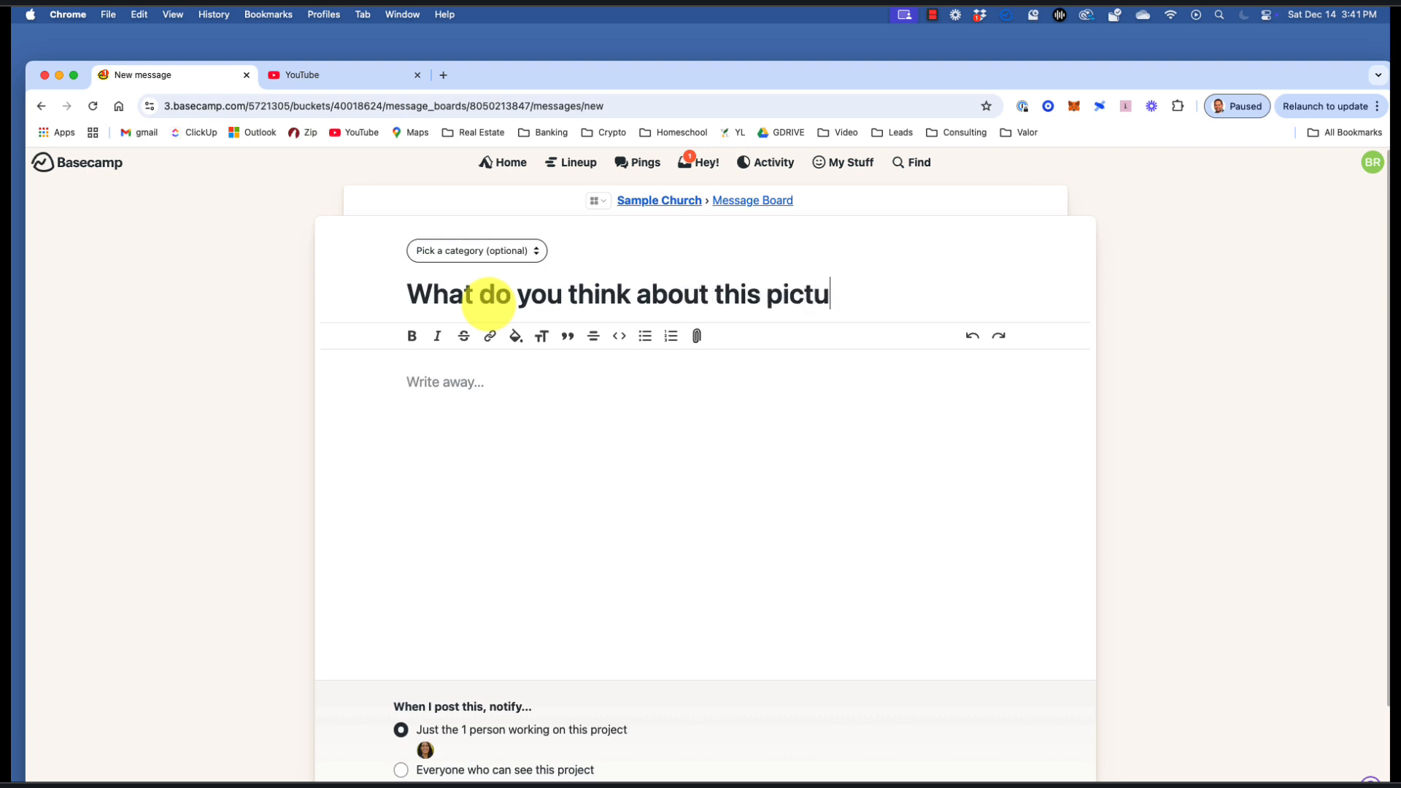
key("Tab")
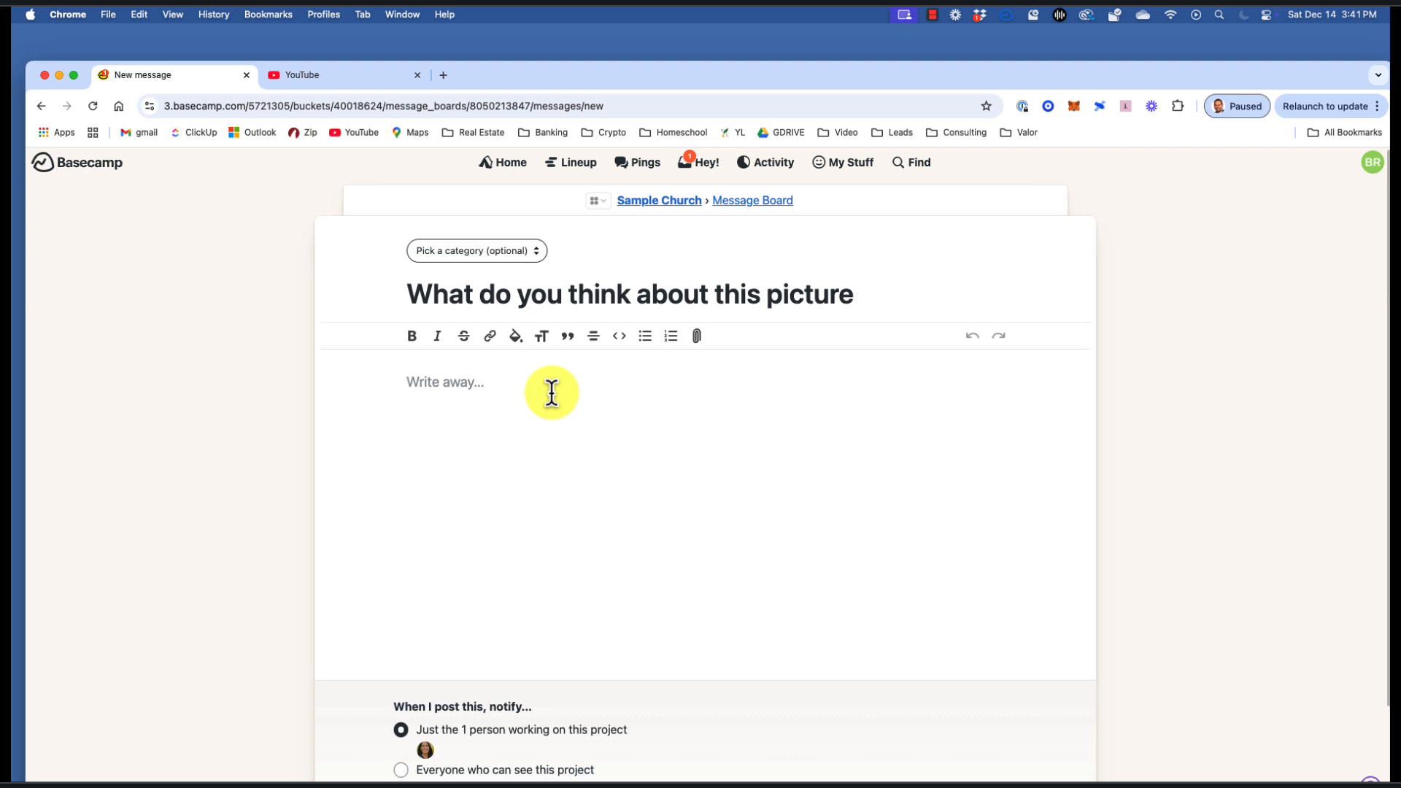
type("What are your thoughts")
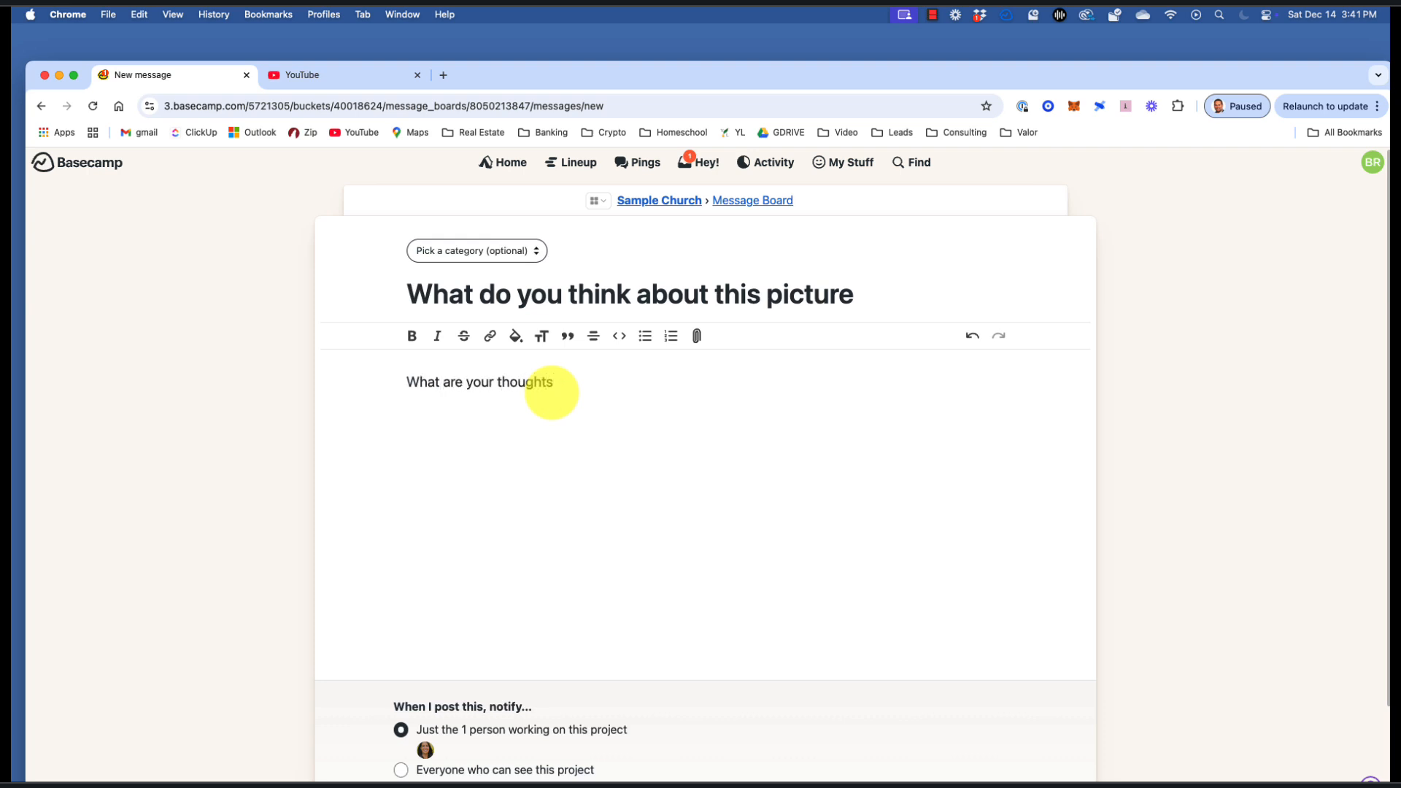
Set the new message to notify No one and save it as a draft.
scroll(552, 393, "down", 3)
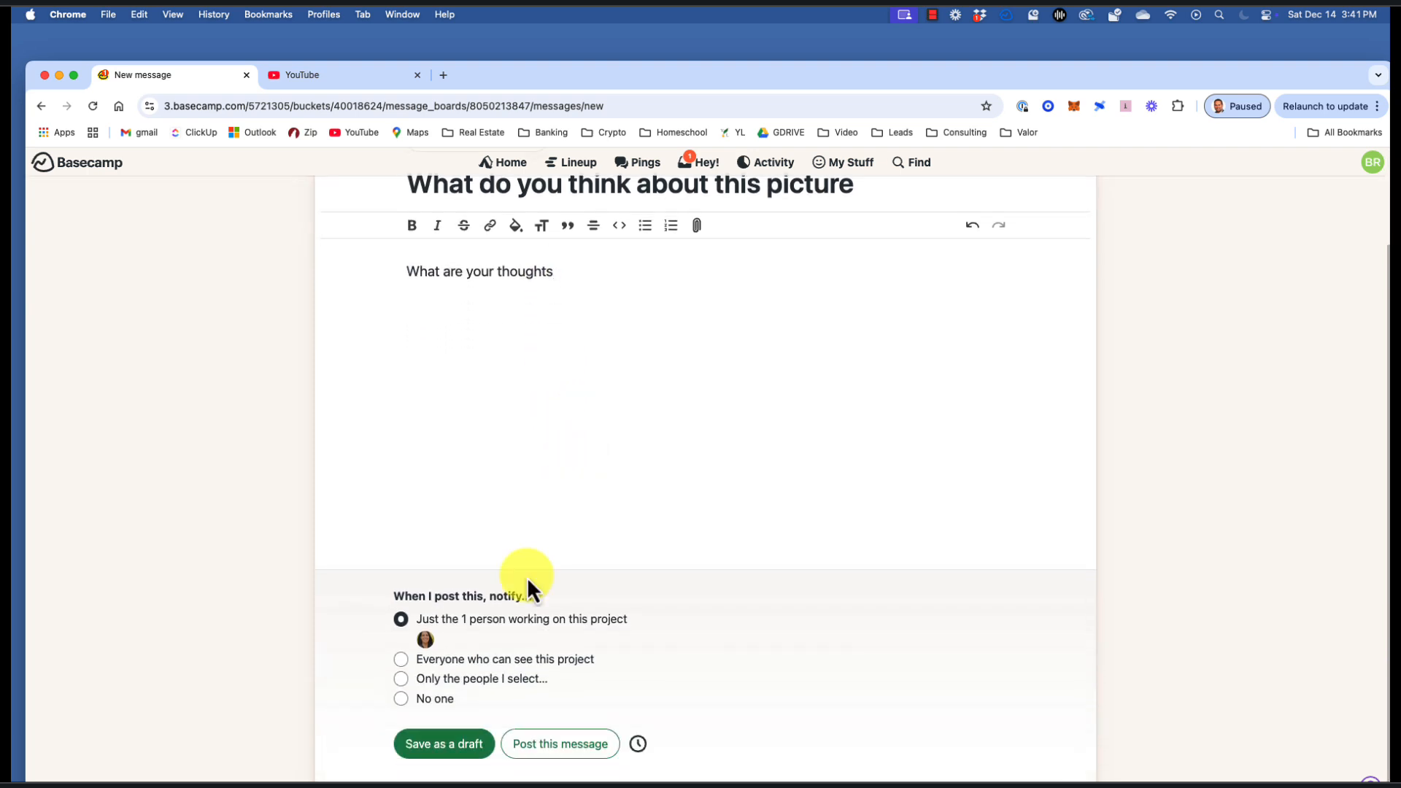
left_click(401, 698)
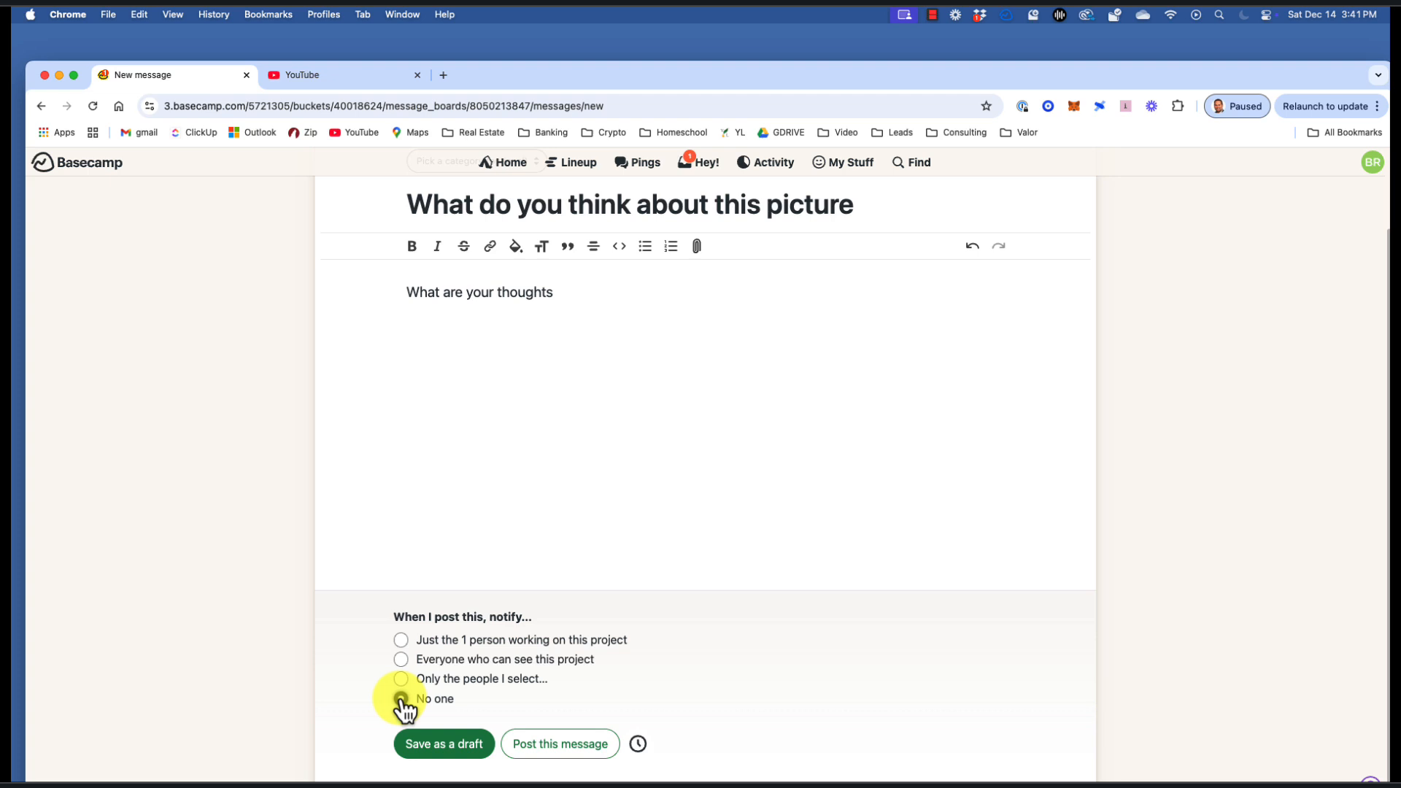
left_click(432, 751)
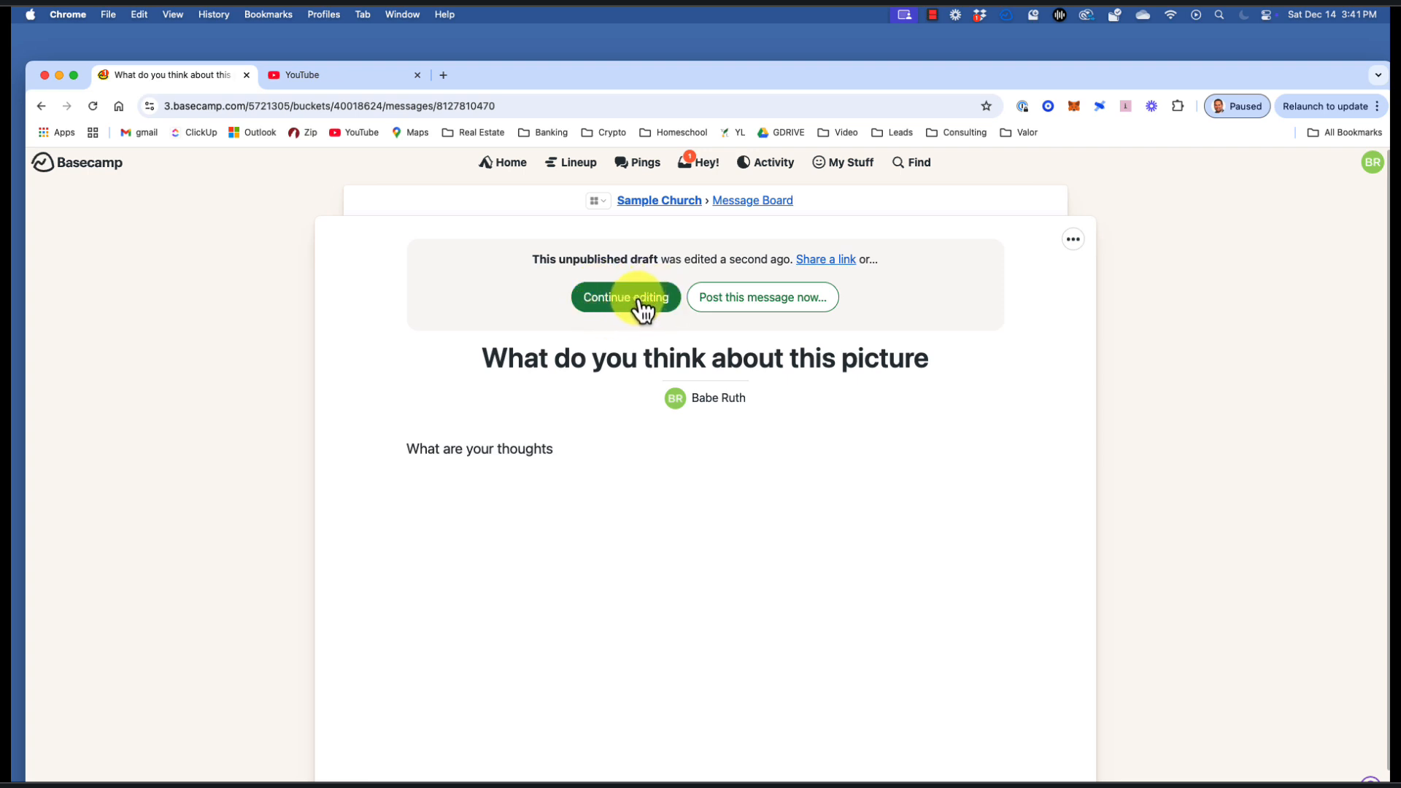
Return to the Sample Church project through the home page and check where My Stuff lists saved drafts.
left_click(519, 166)
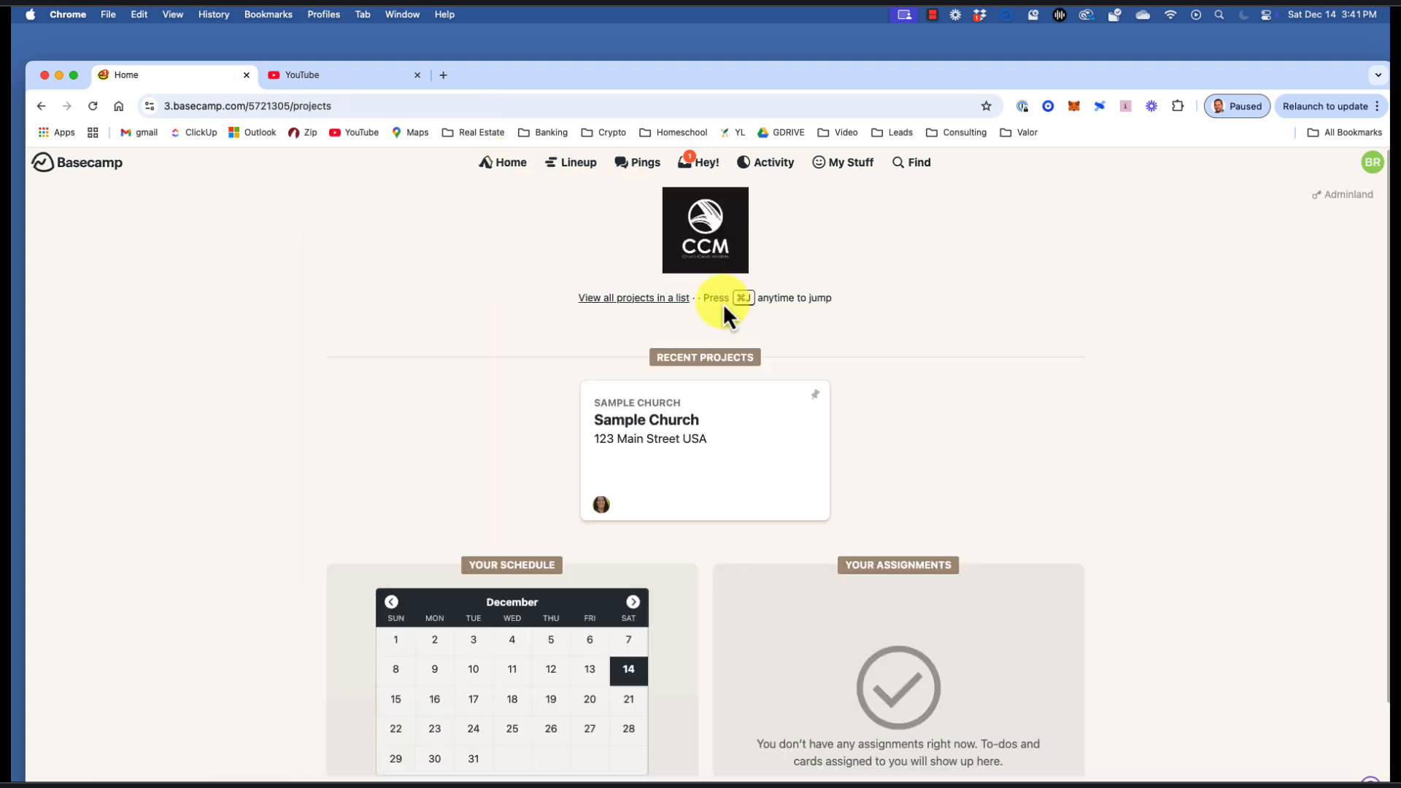
left_click(729, 441)
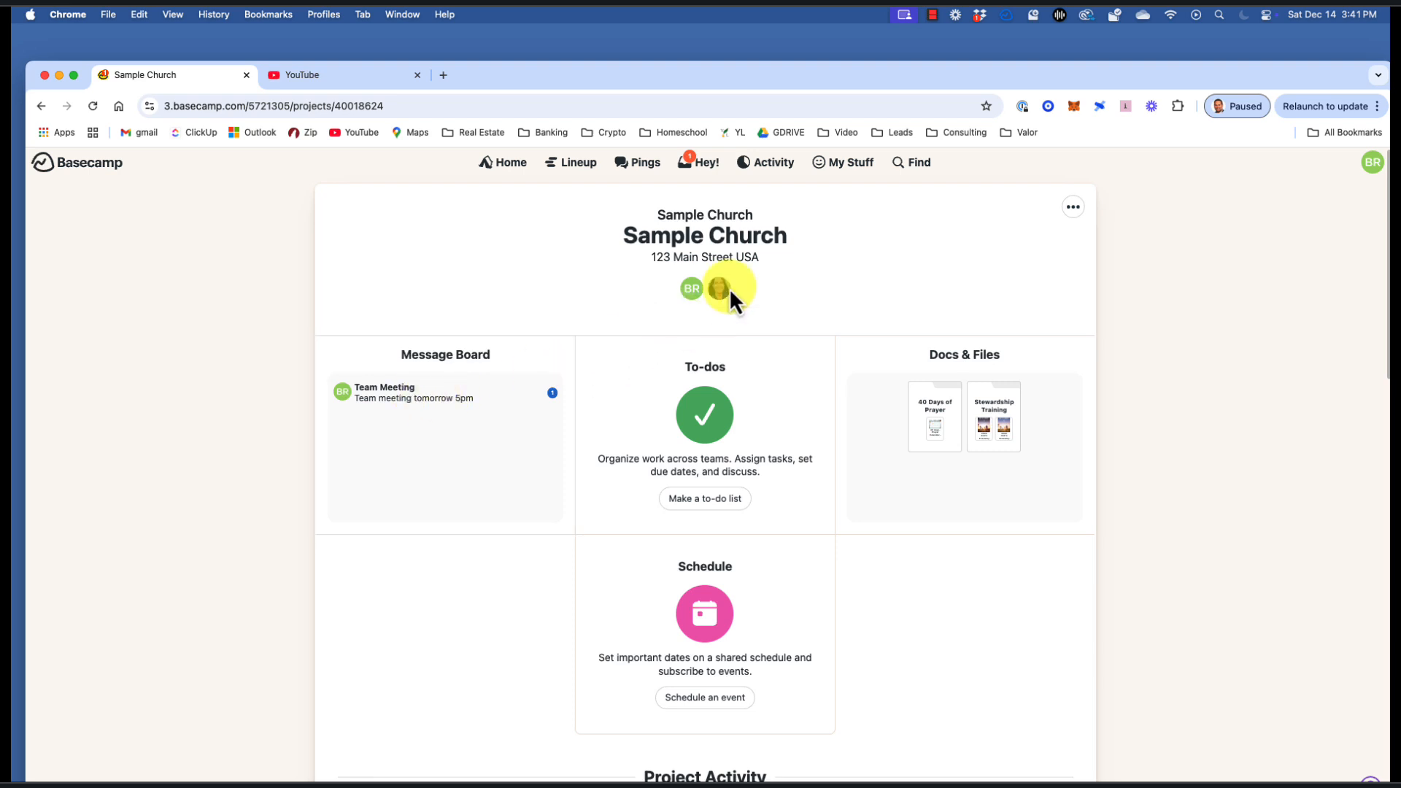
left_click(853, 167)
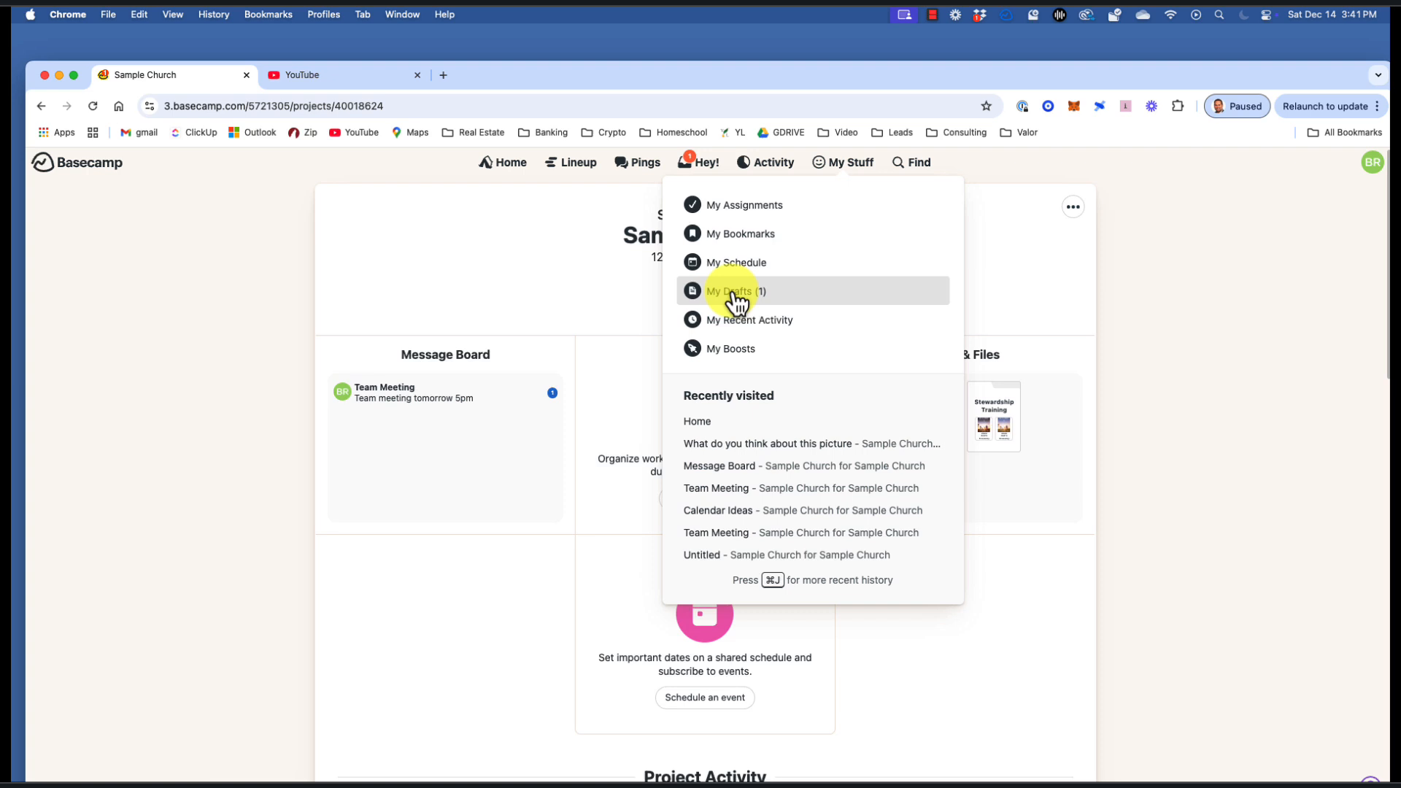
left_click(537, 286)
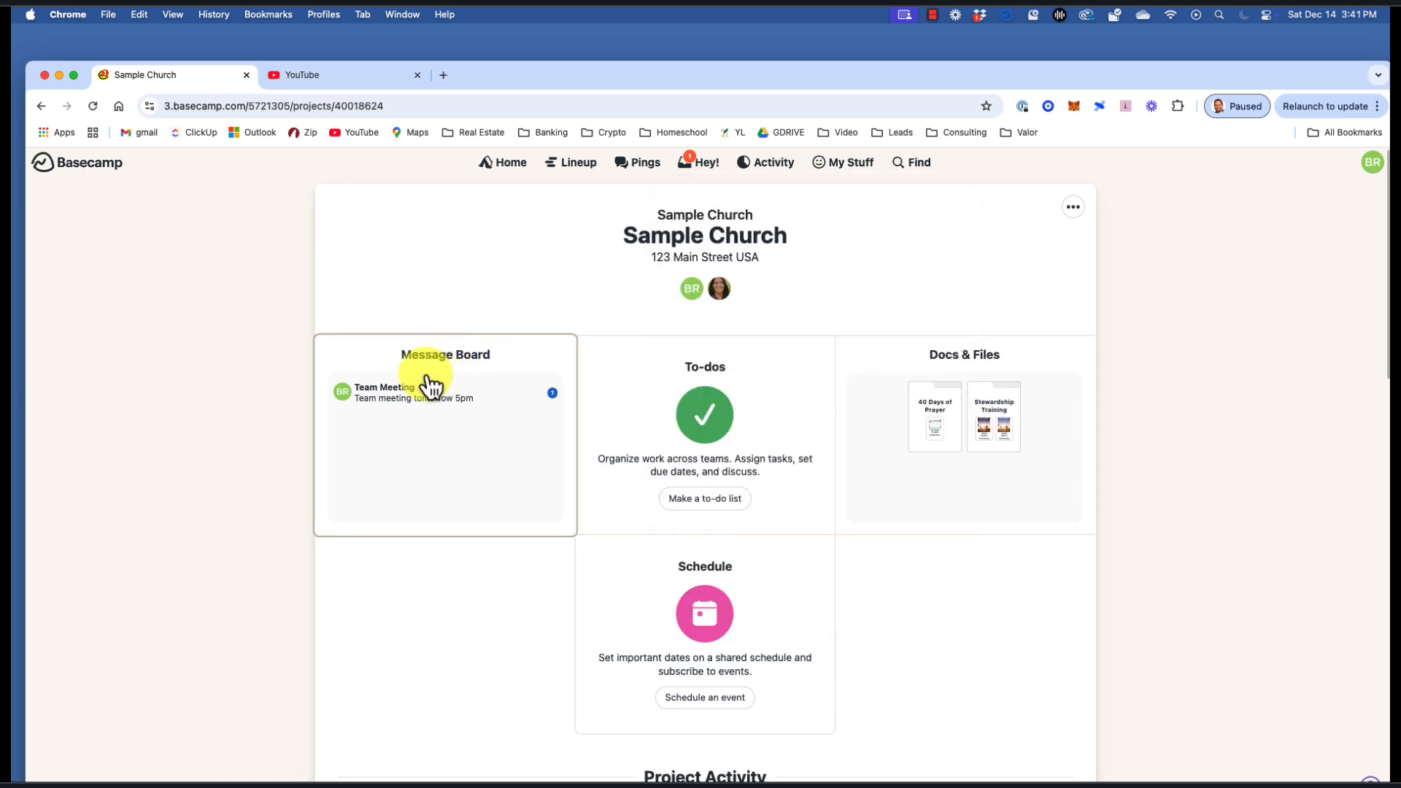
Reopen the saved draft from the Message Board for editing and look over its text and notification options.
left_click(411, 397)
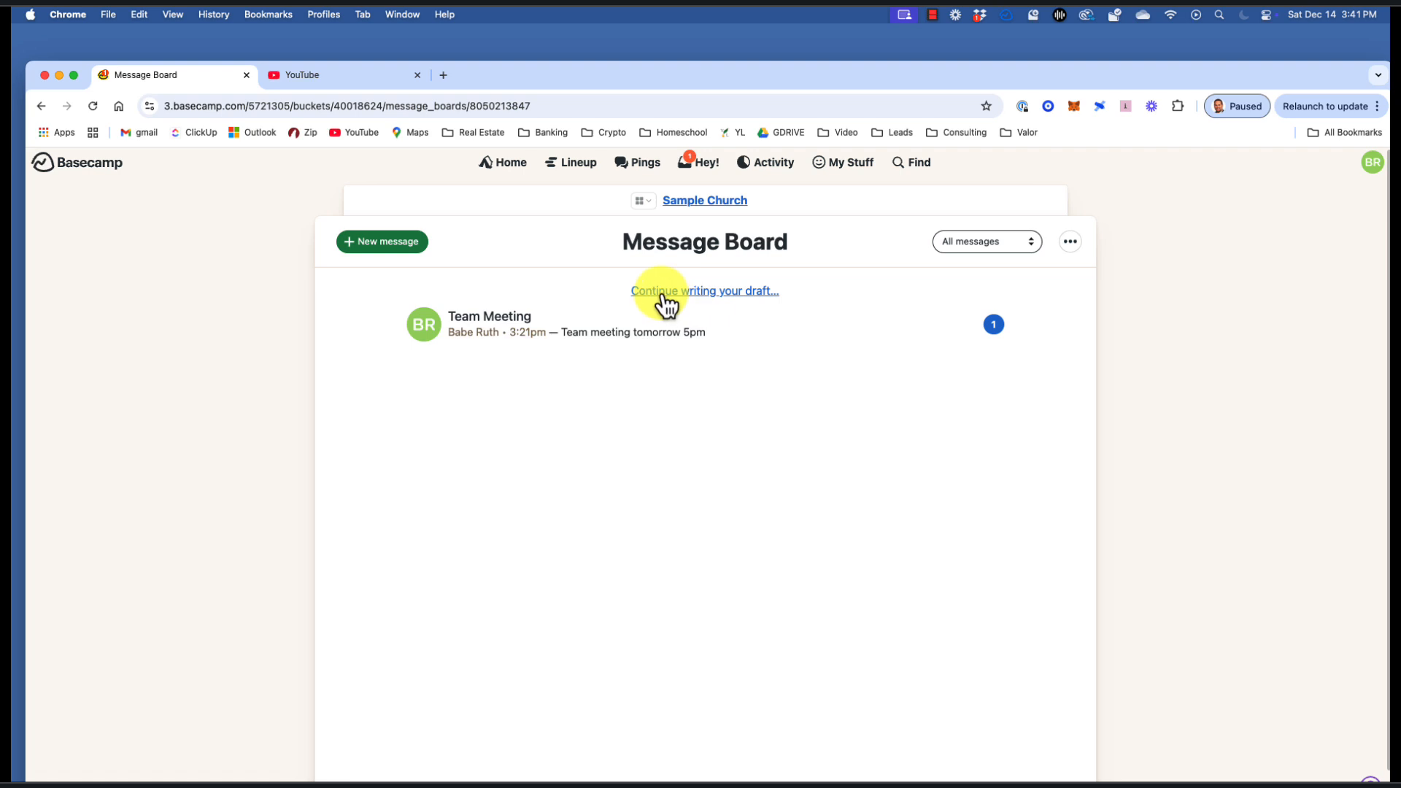
left_click(756, 292)
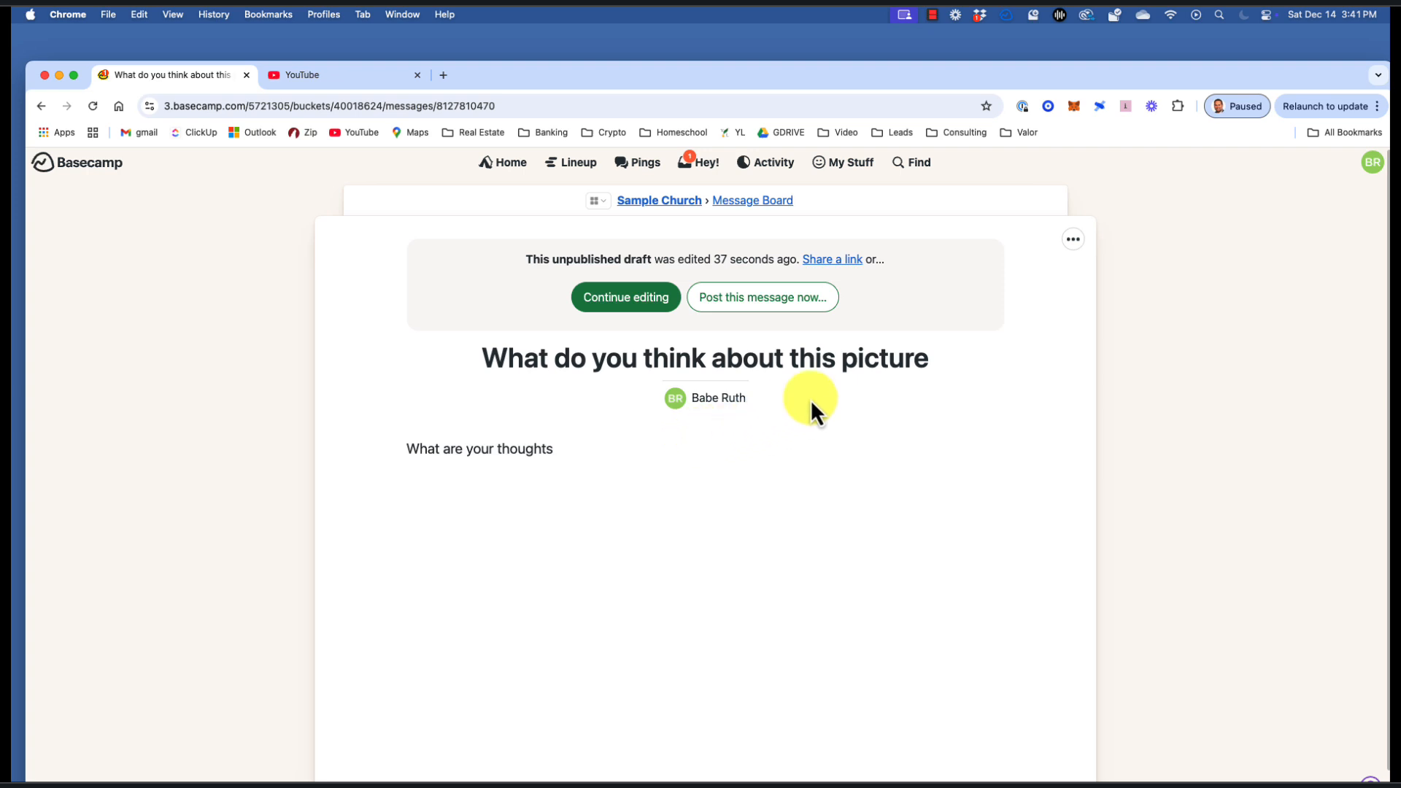
left_click(658, 305)
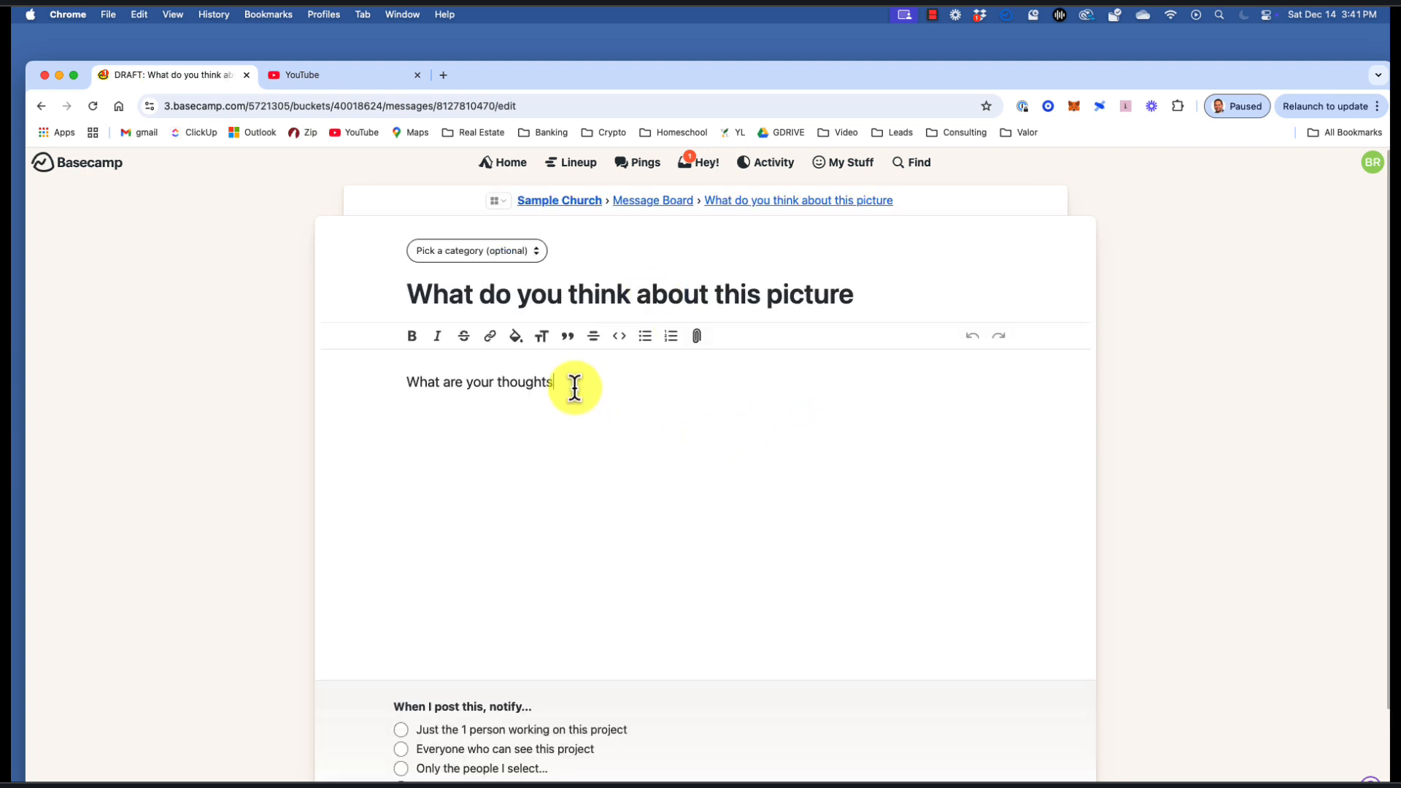
scroll(627, 500, "down", 2)
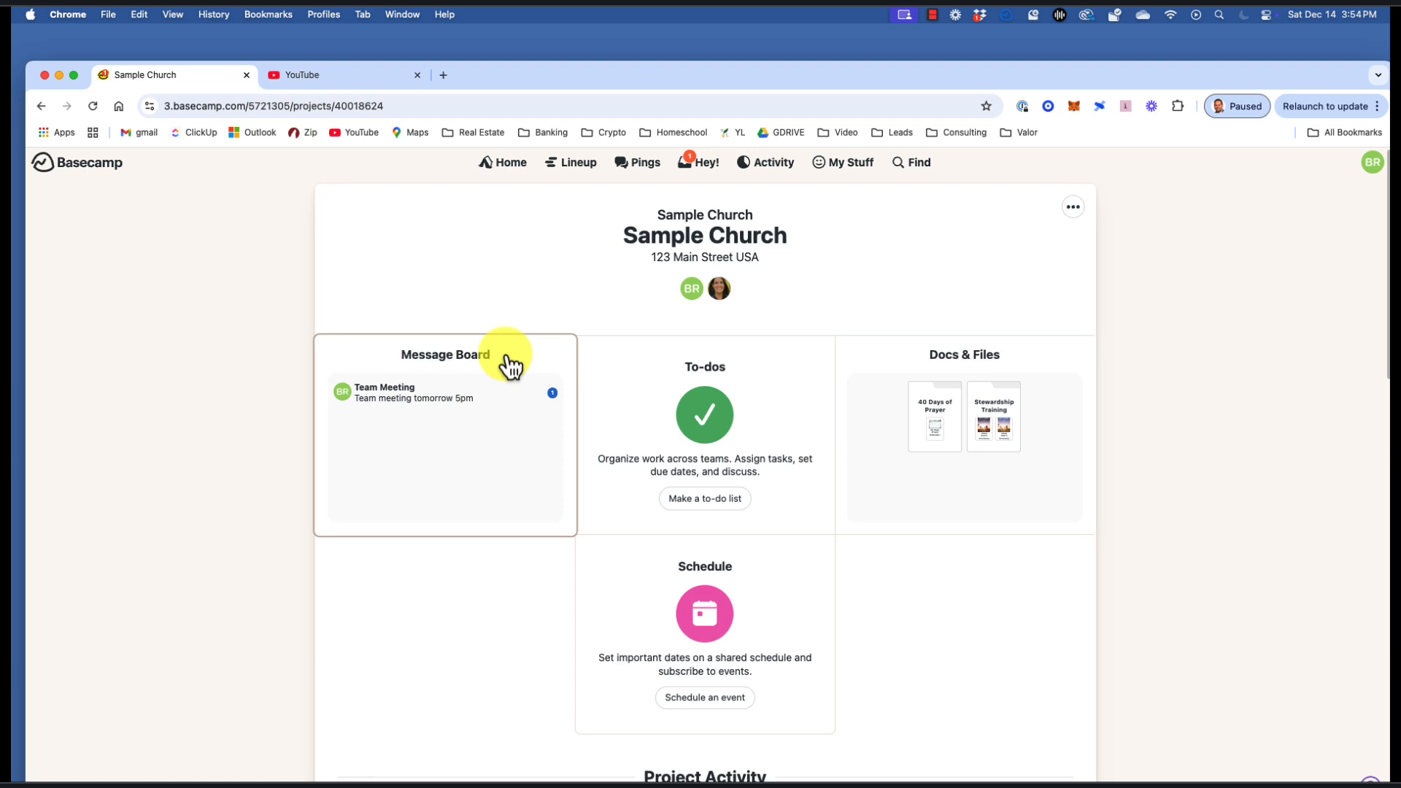
Start a private Ping chat with the other project member.
left_click(644, 165)
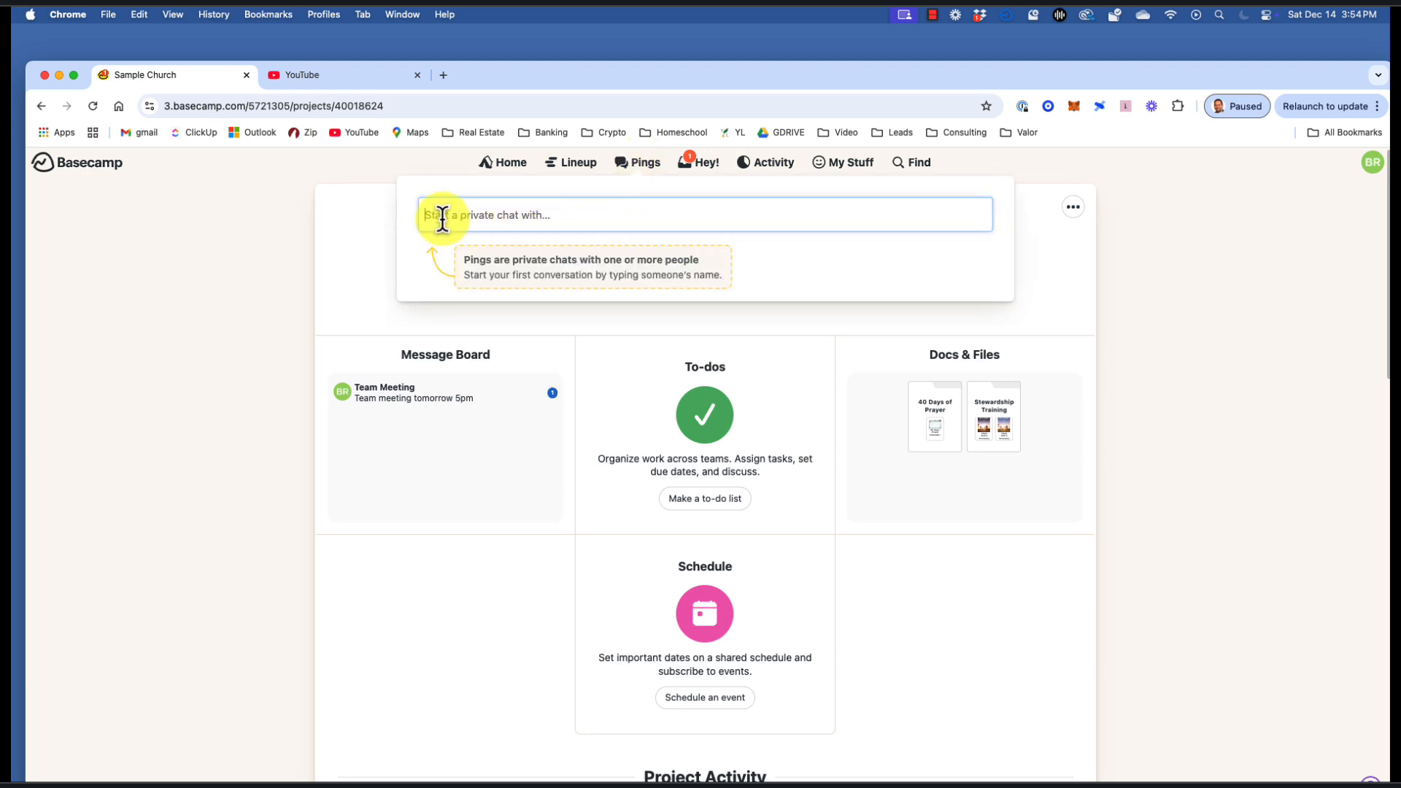
left_click(526, 213)
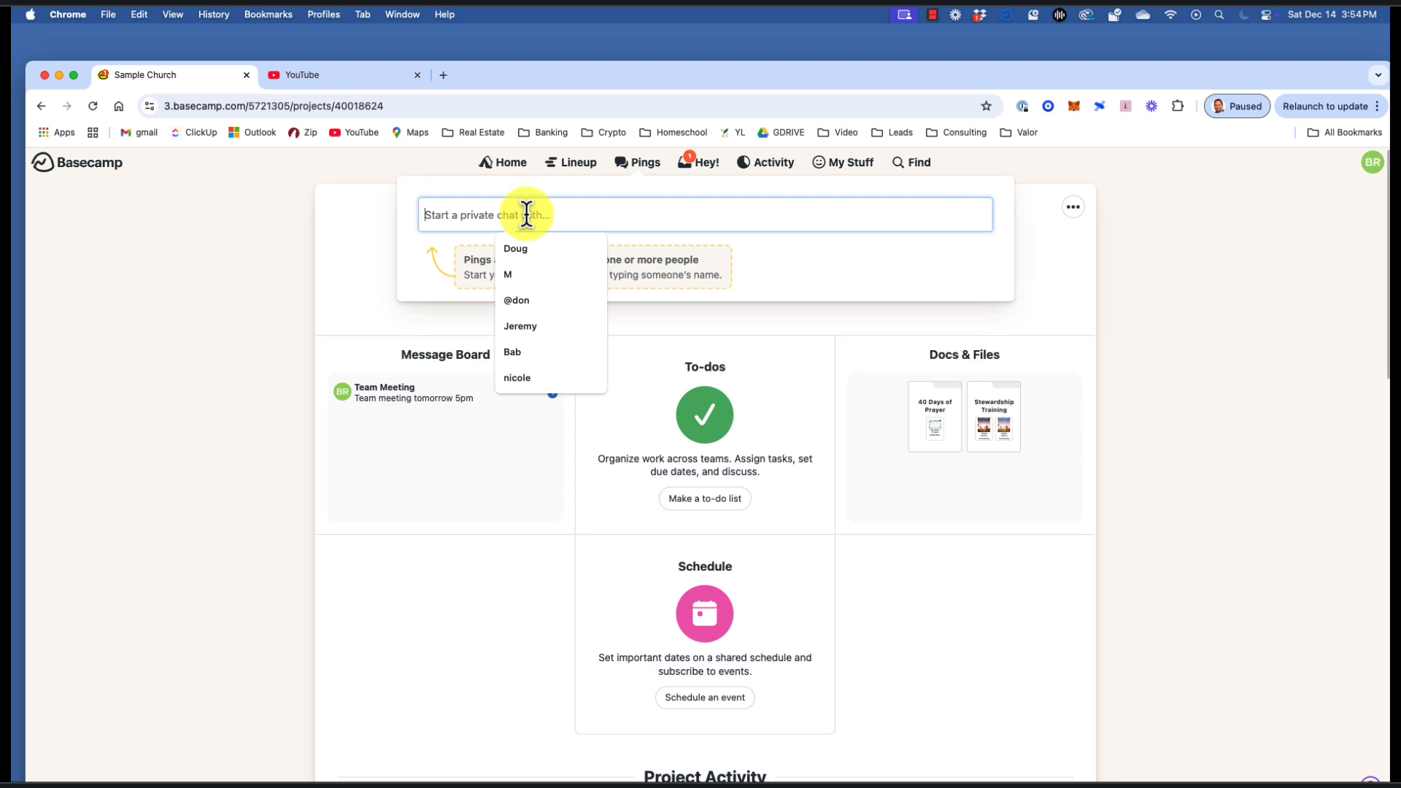
type("N")
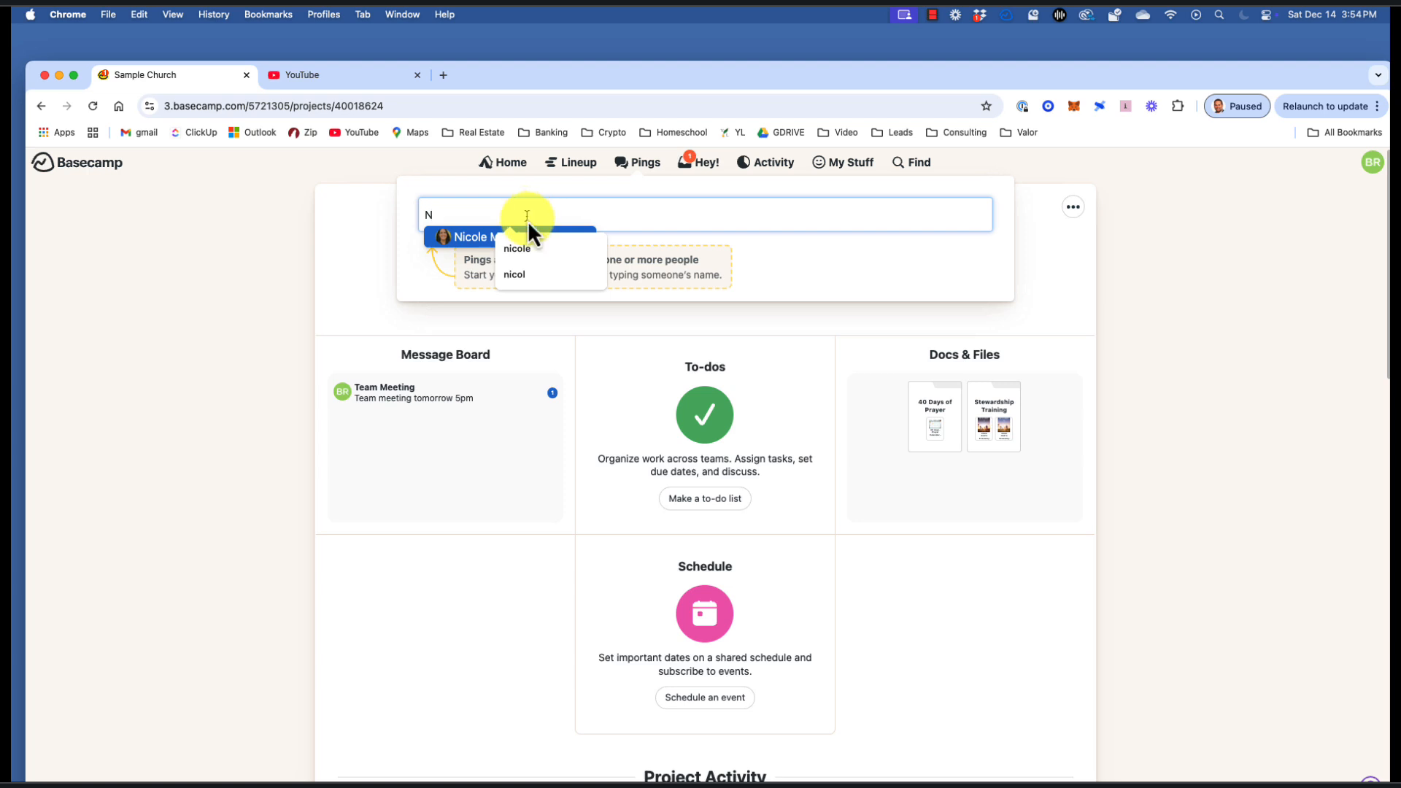
left_click(474, 238)
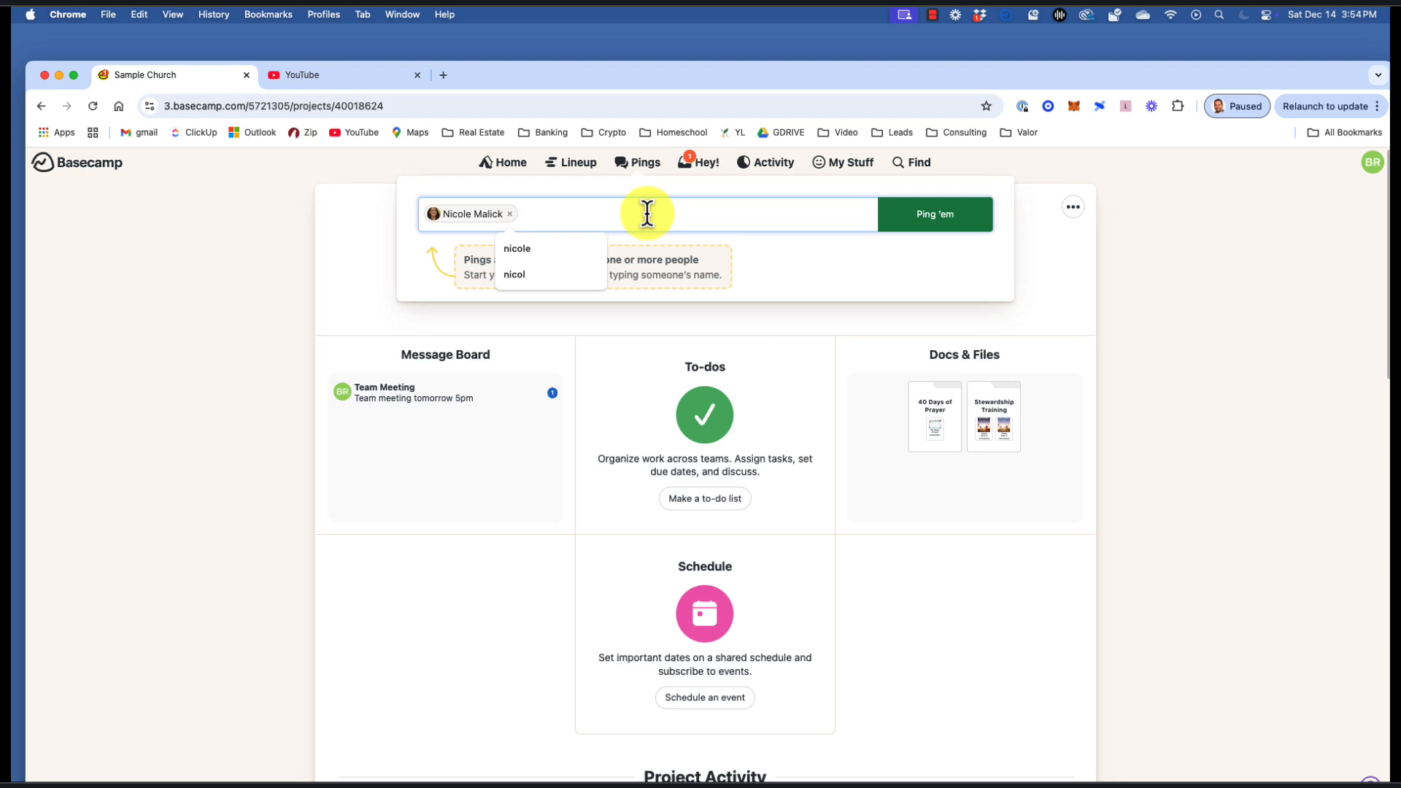
left_click(940, 220)
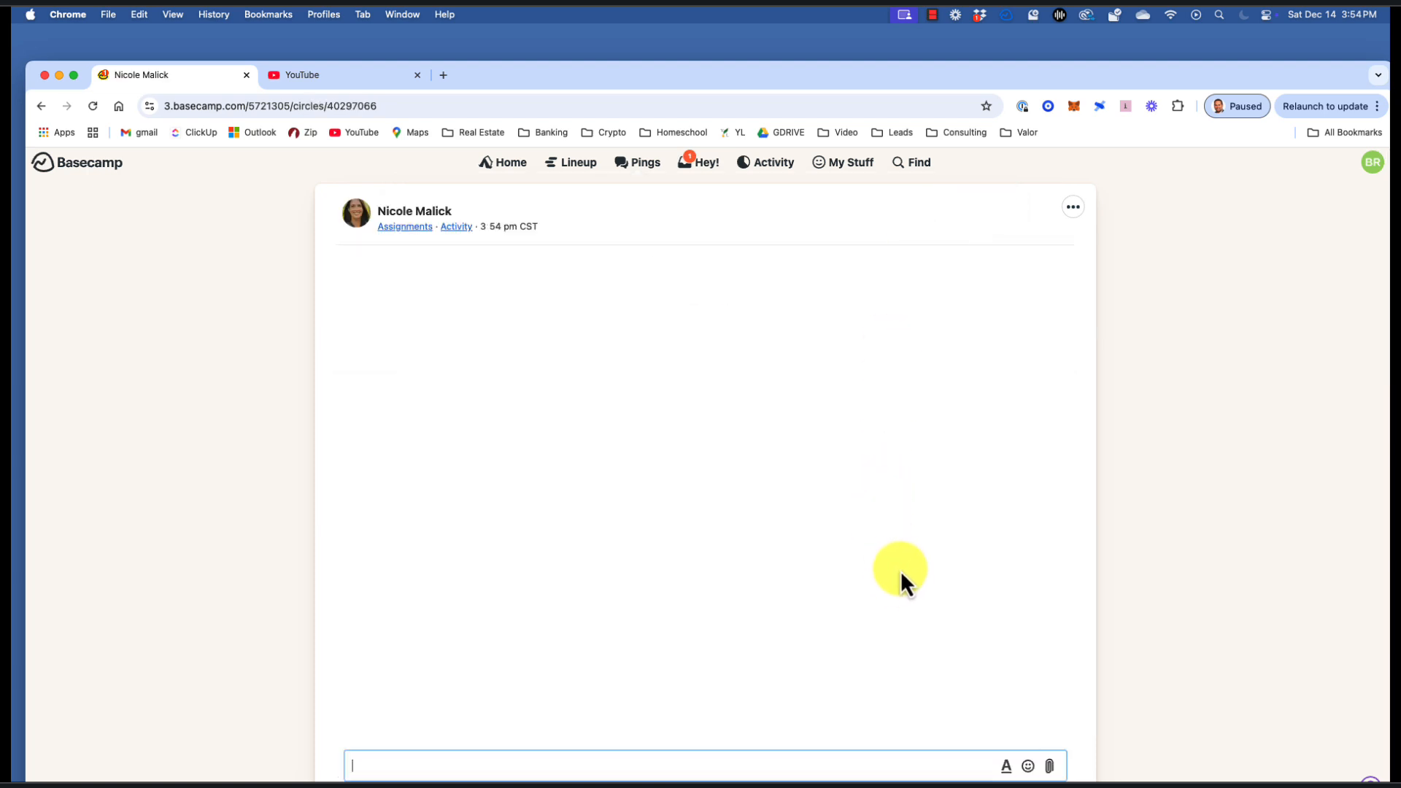
Review the text formatting tools and emoji choices available for composing a message in the Ping chat.
left_click(1007, 766)
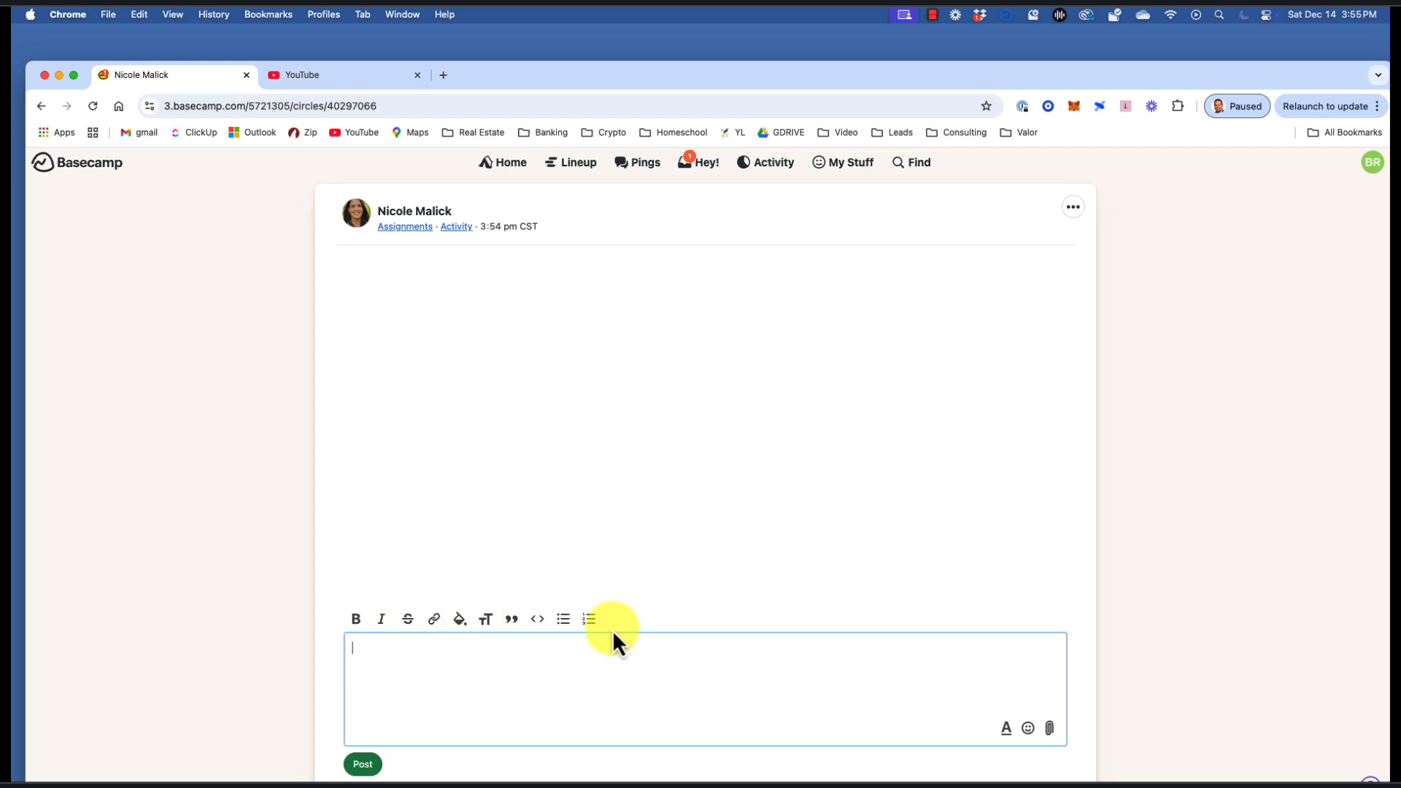
left_click(1028, 729)
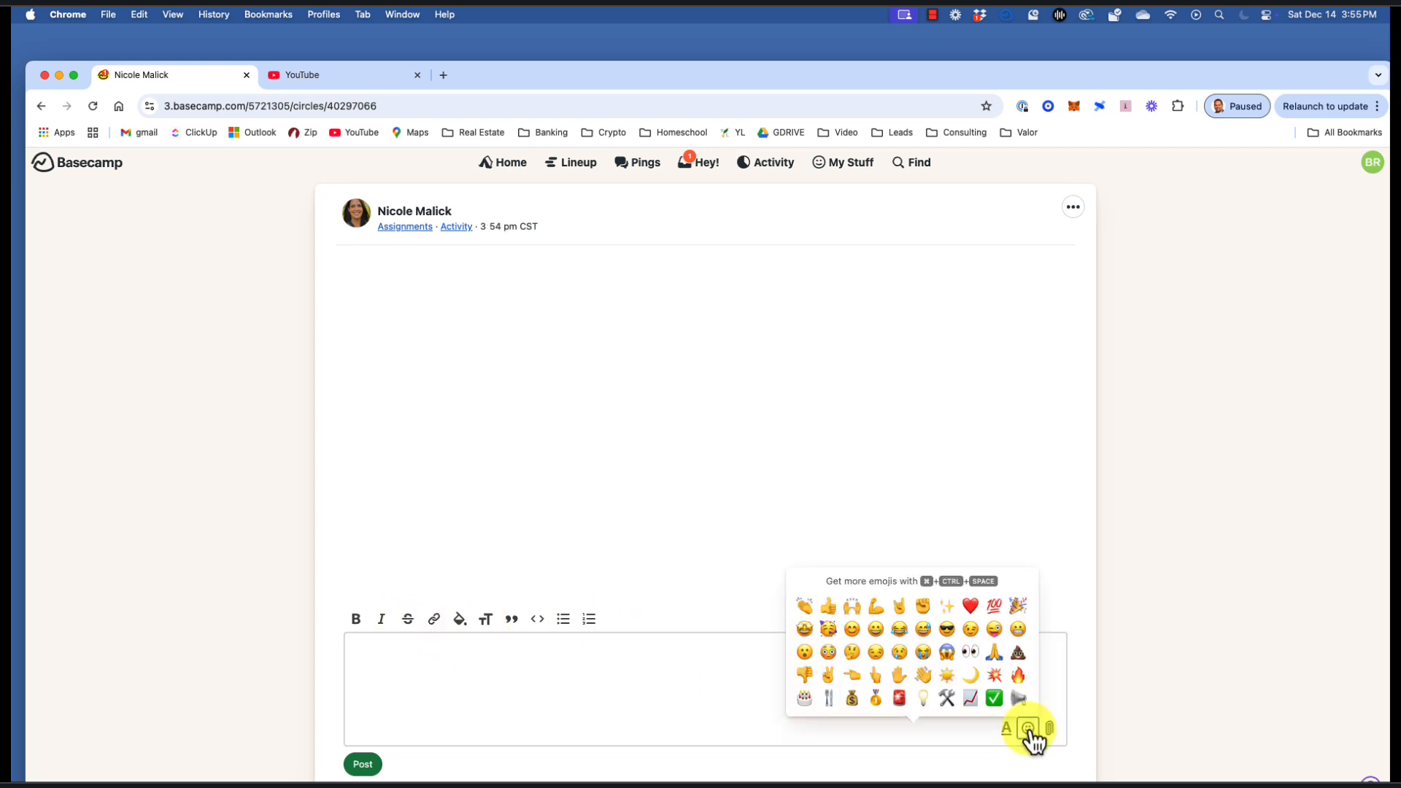
left_click(725, 686)
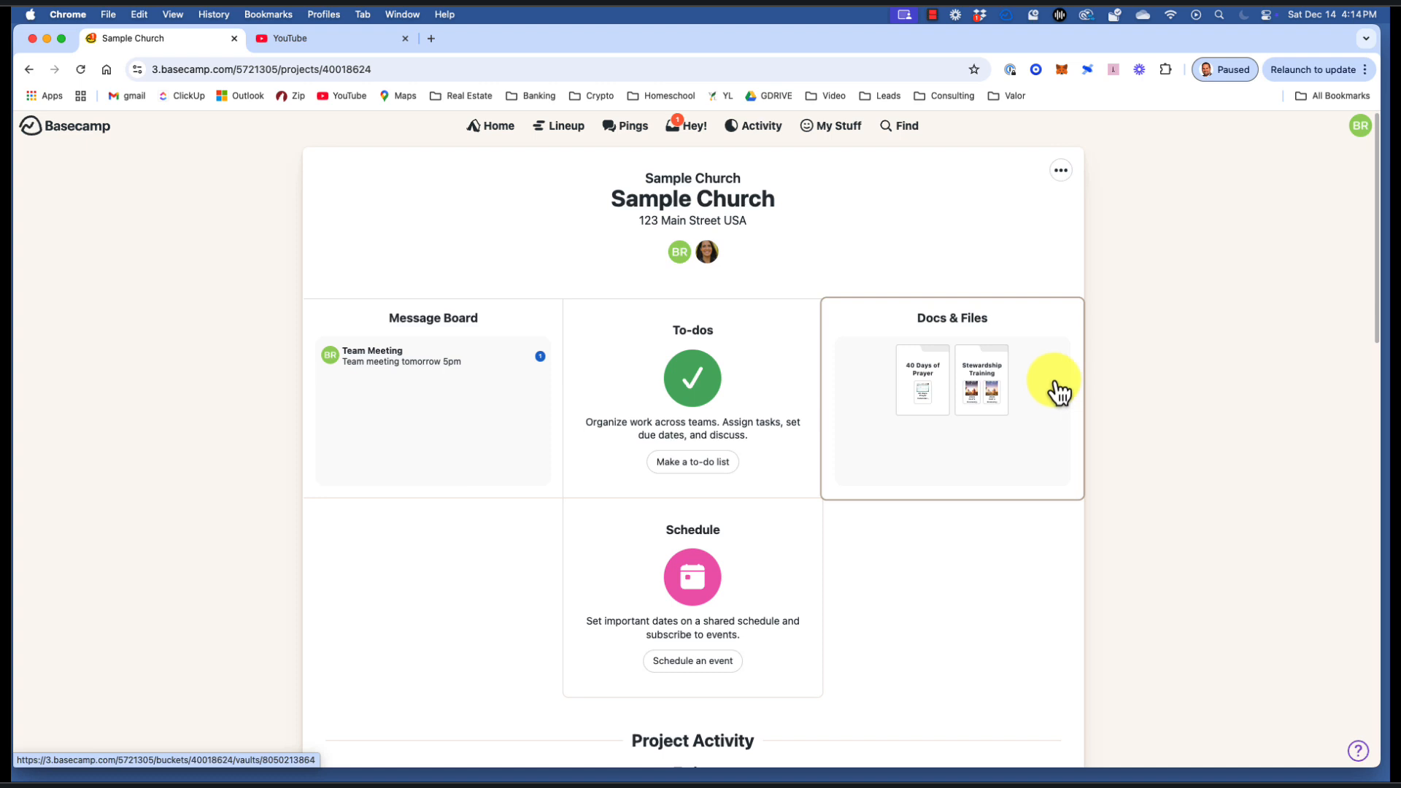
Start a new doc in the project's Docs & Files titled "Team Meeting" with the text "Come to our team meeting".
left_click(1044, 371)
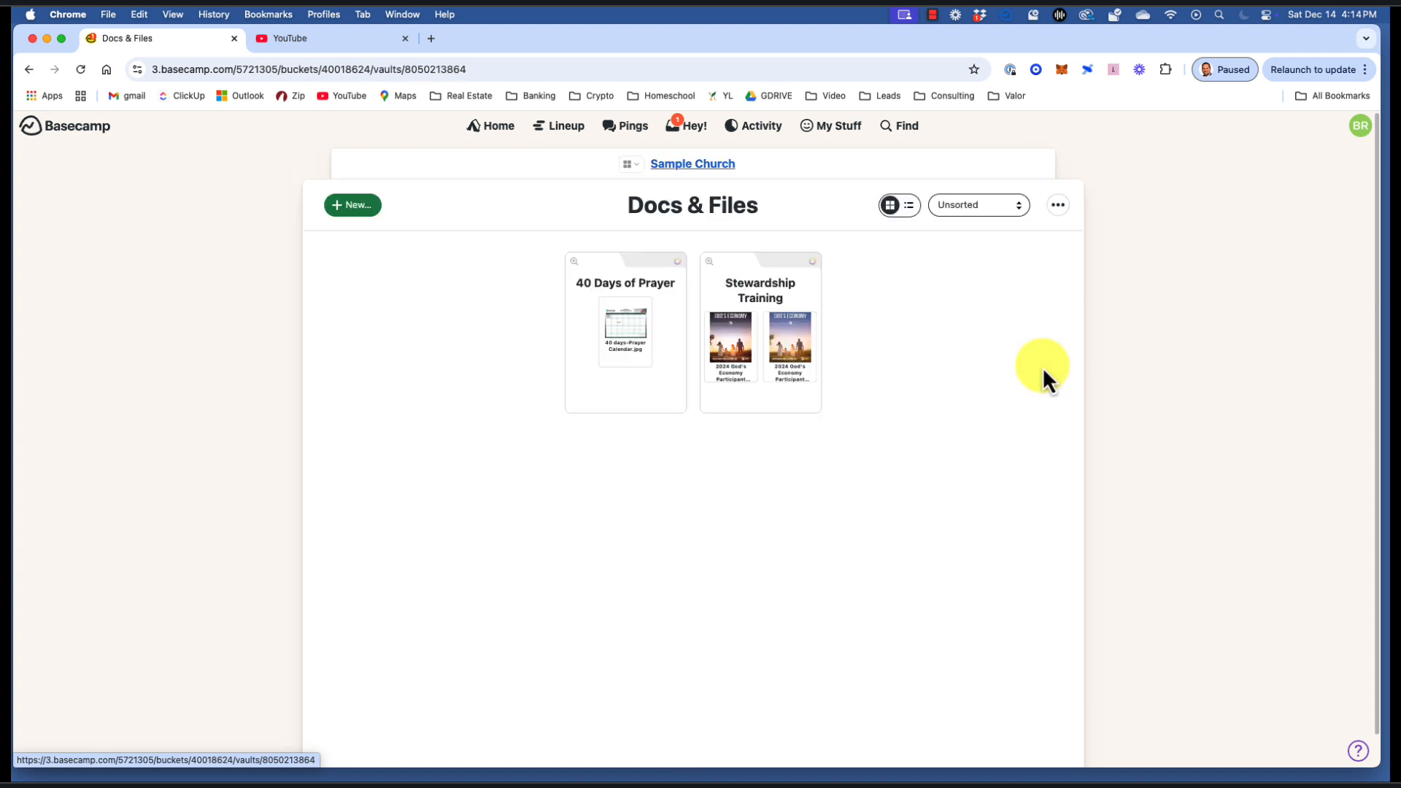
left_click(359, 211)
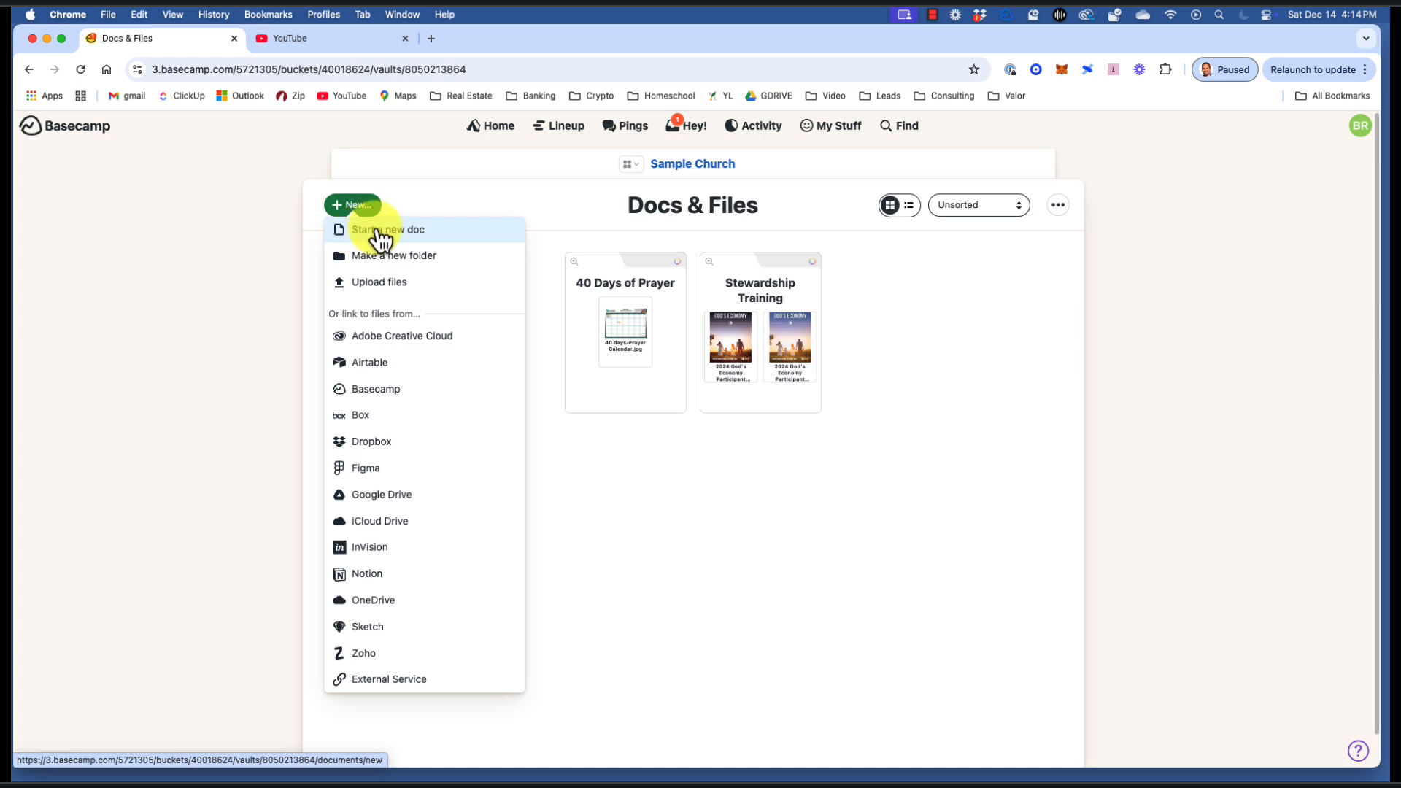
left_click(378, 232)
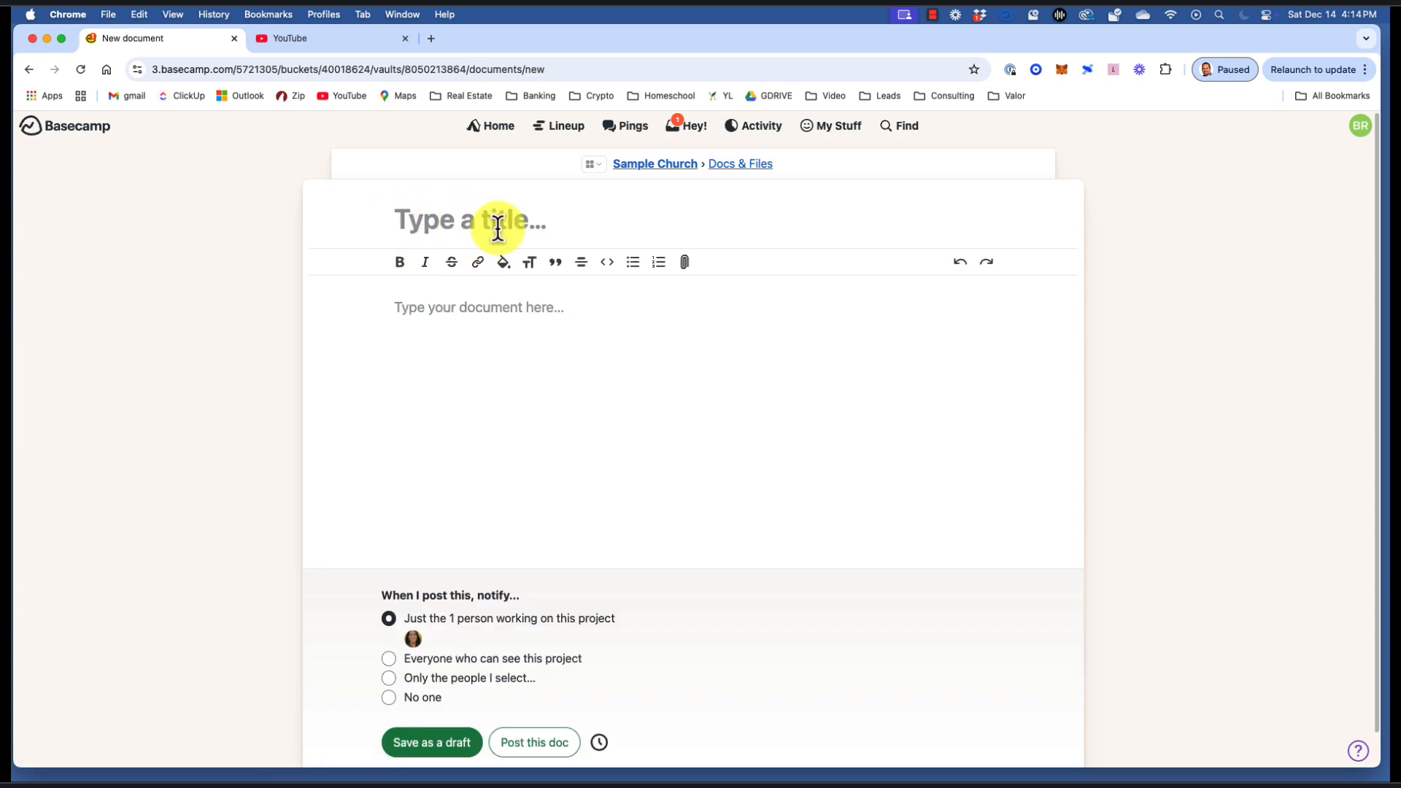
type("Team M")
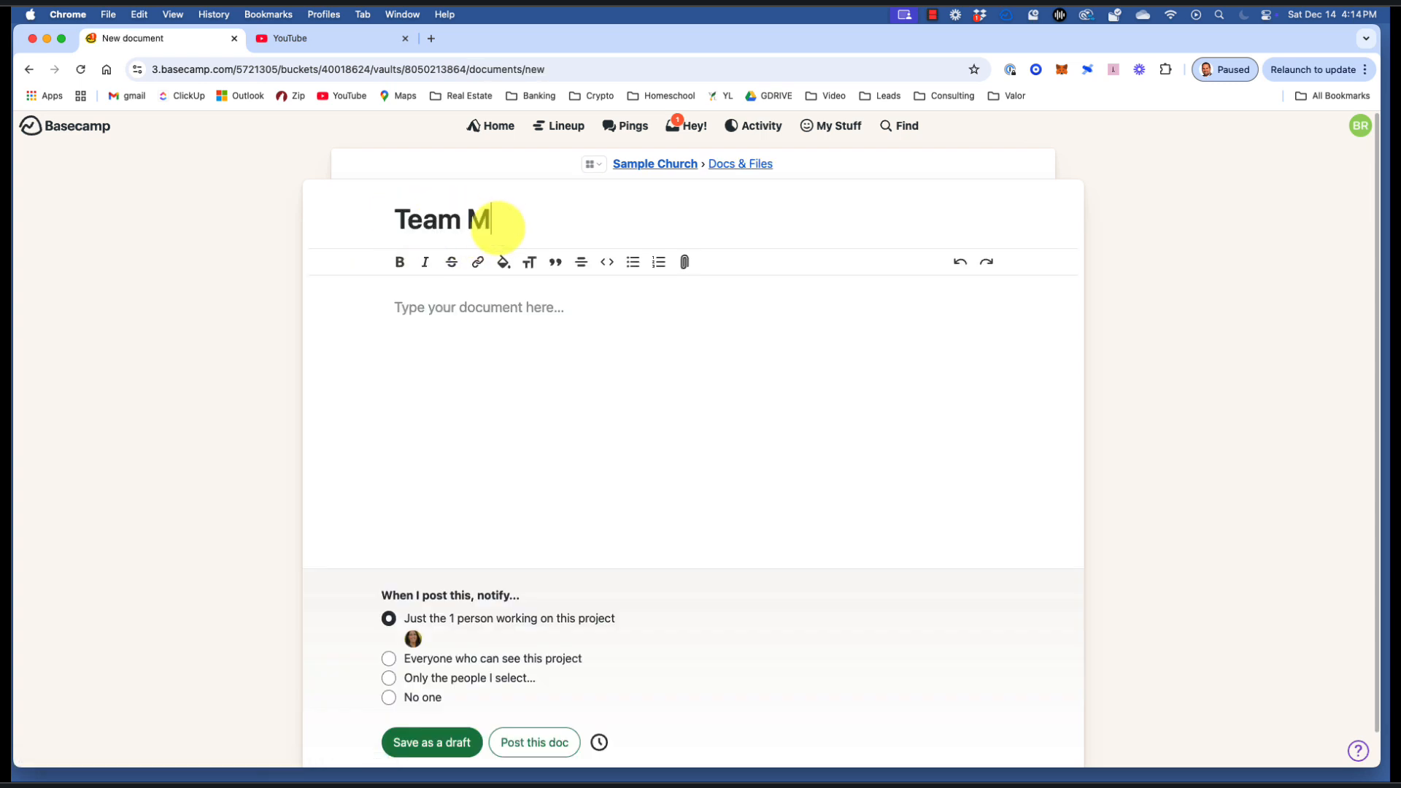
type("eeting")
key("Tab")
type("C")
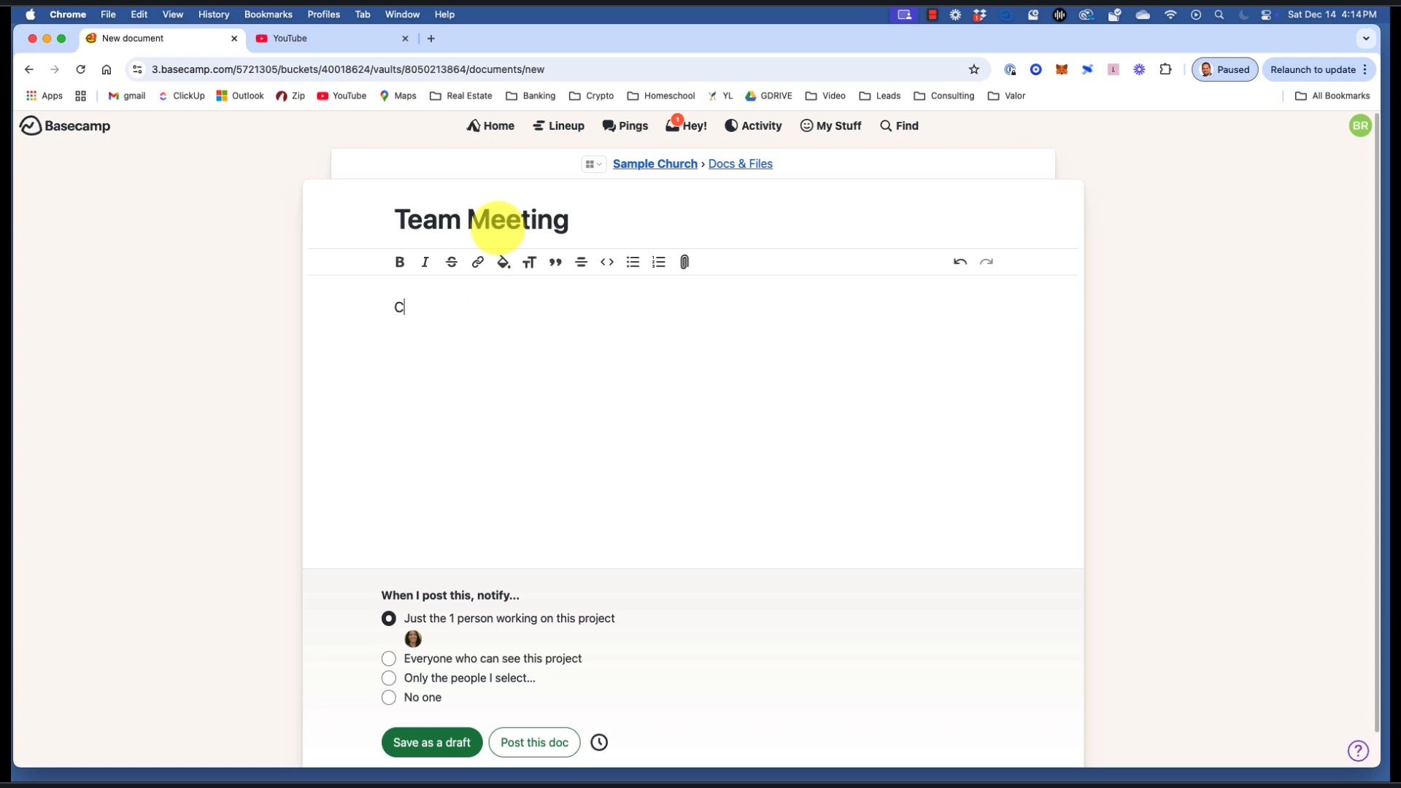
type("ome to our team meeting")
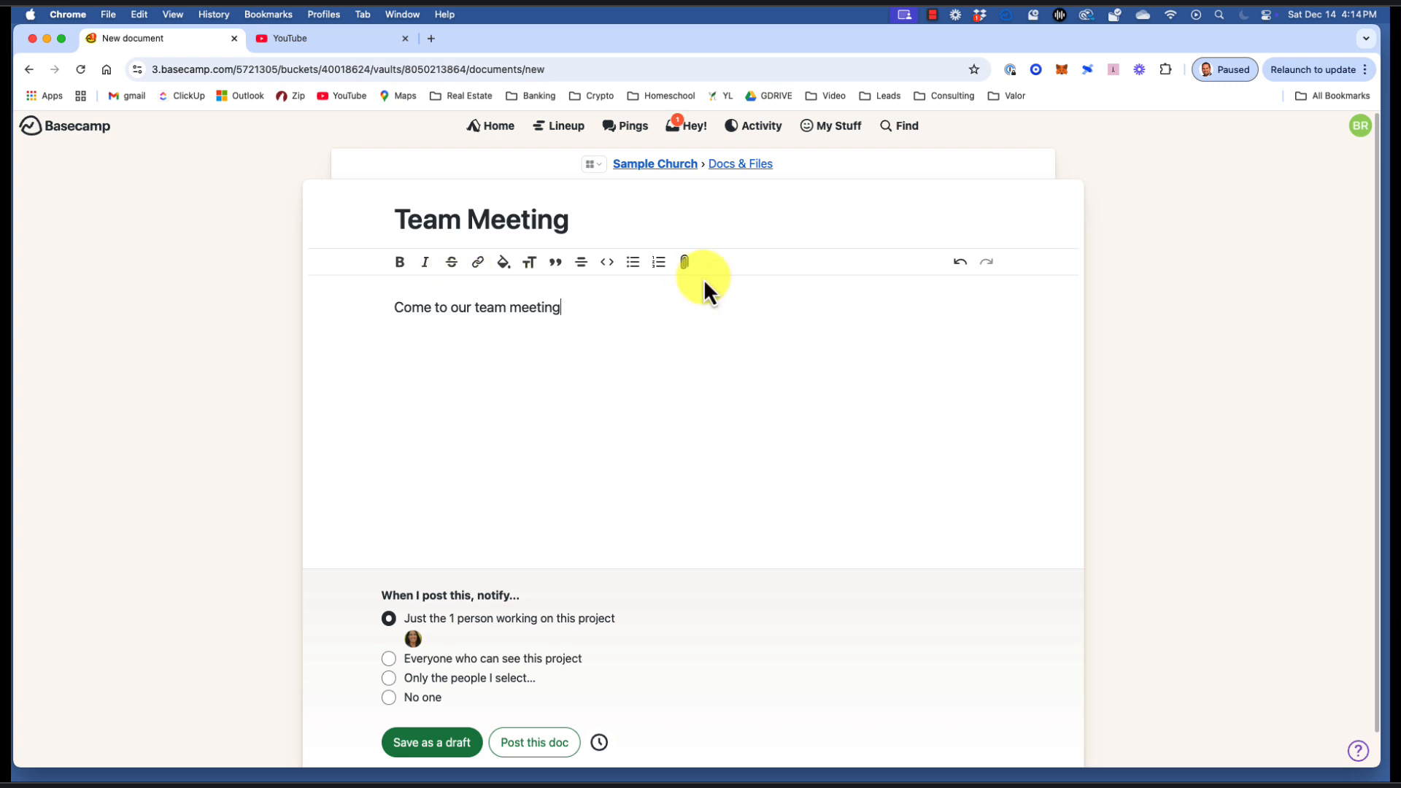
Set the Team Meeting doc to notify No one and post it.
scroll(688, 428, "down", 1)
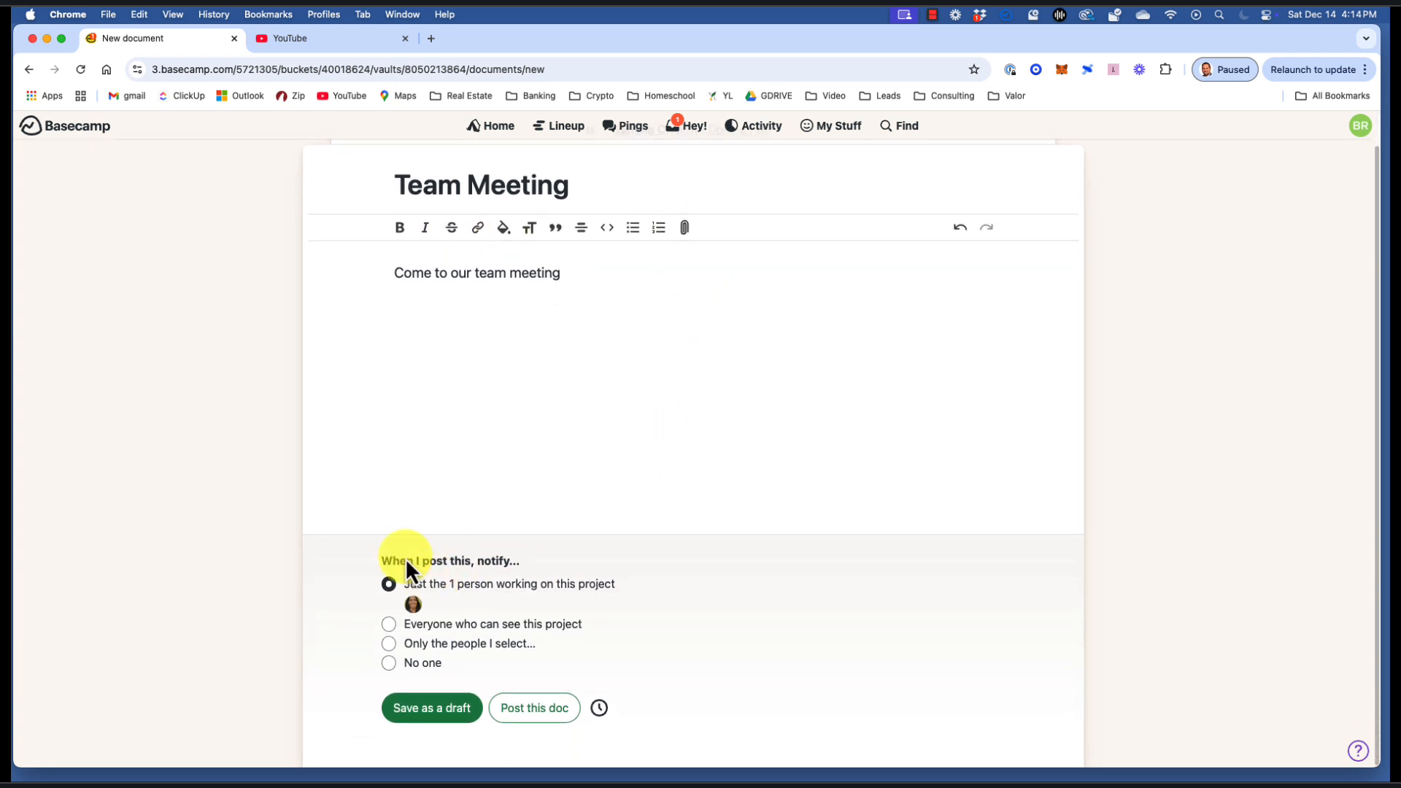
left_click(388, 662)
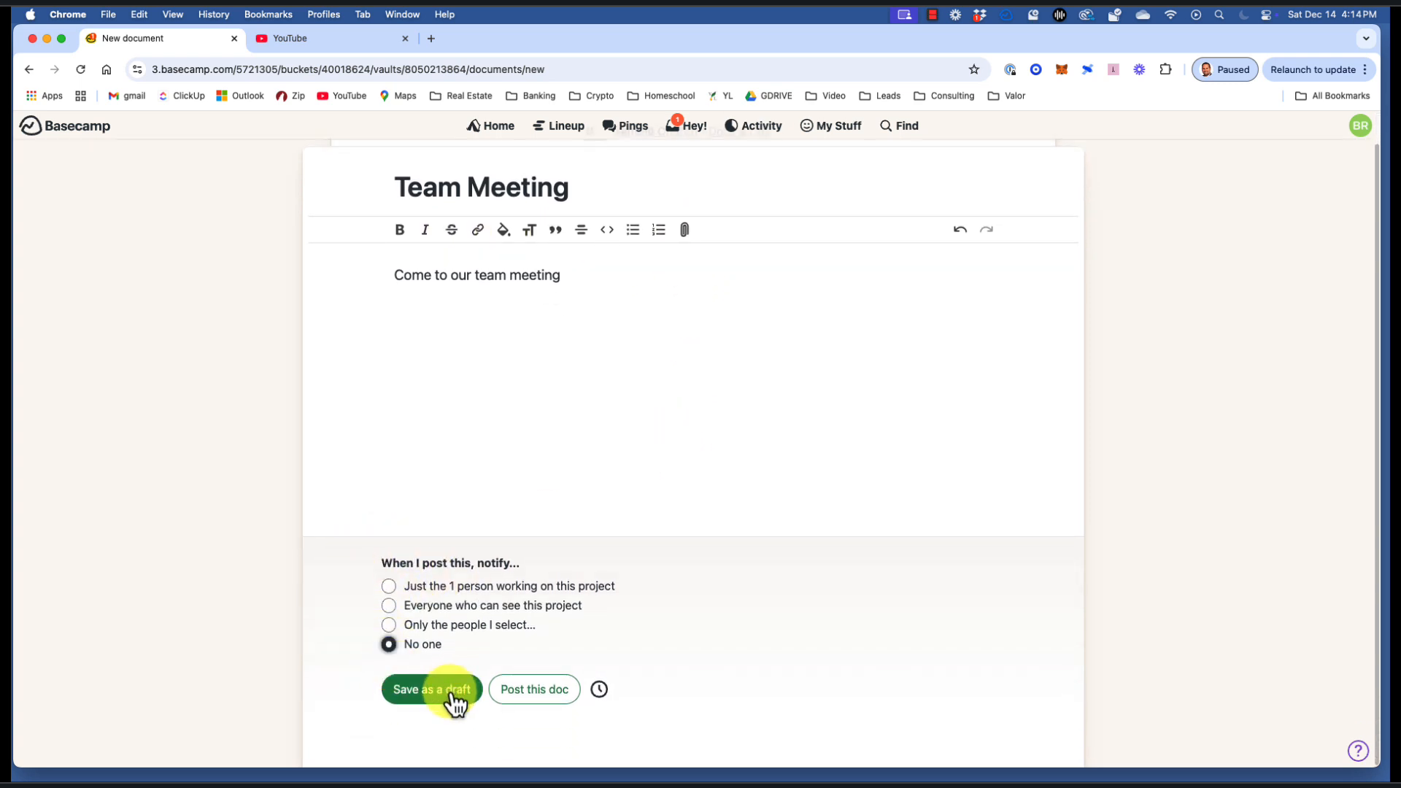
left_click(544, 688)
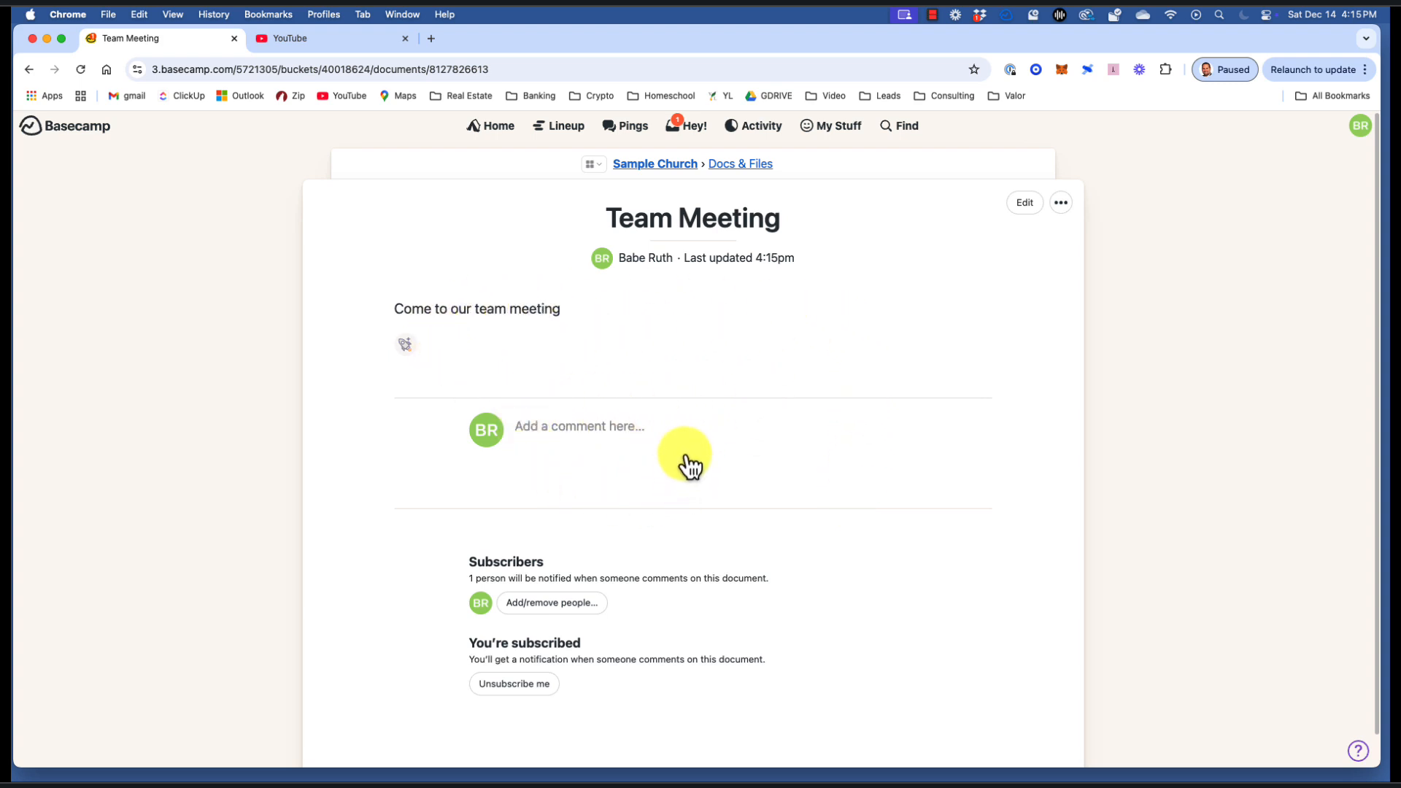
Check the posted Team Meeting doc from Docs & Files and return to the file overview.
left_click(741, 165)
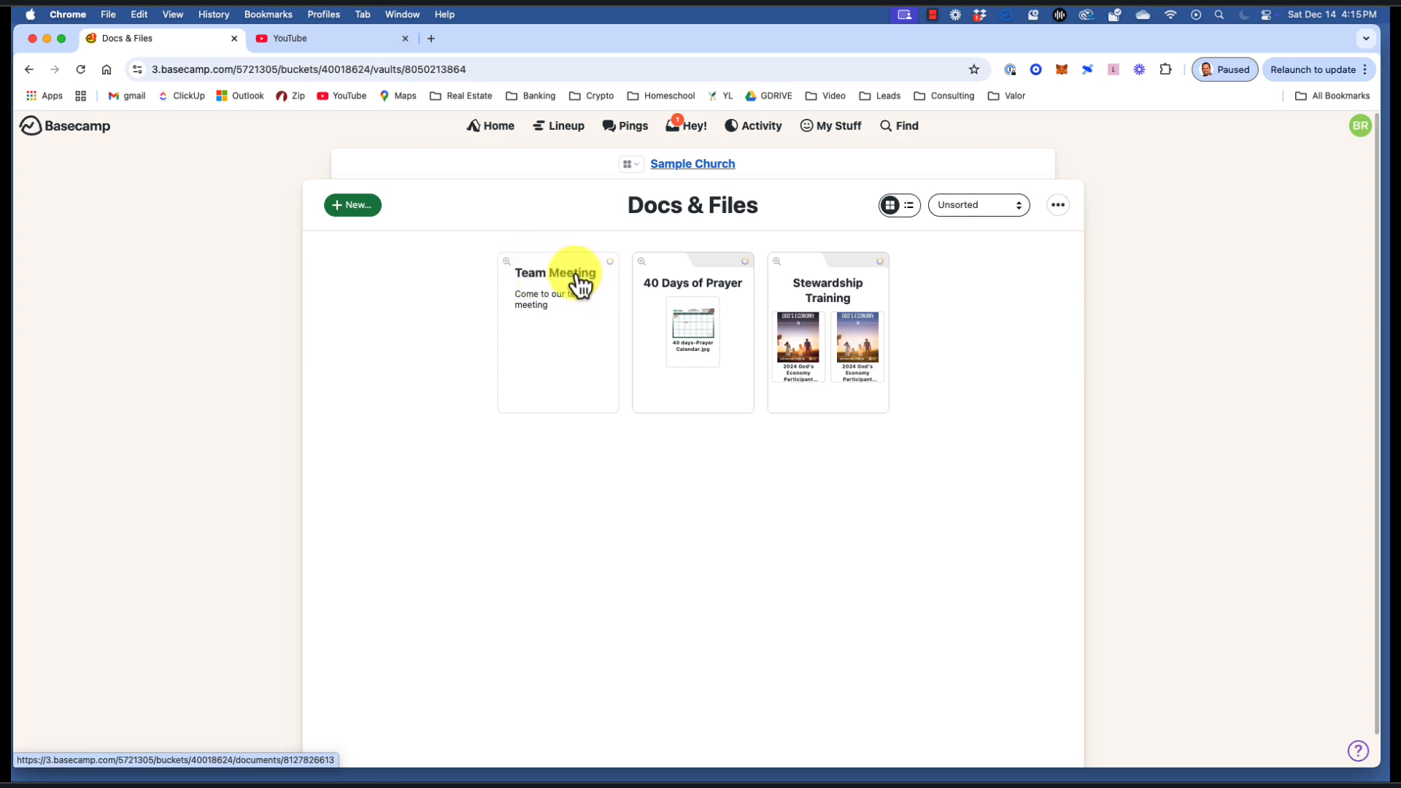
left_click(572, 325)
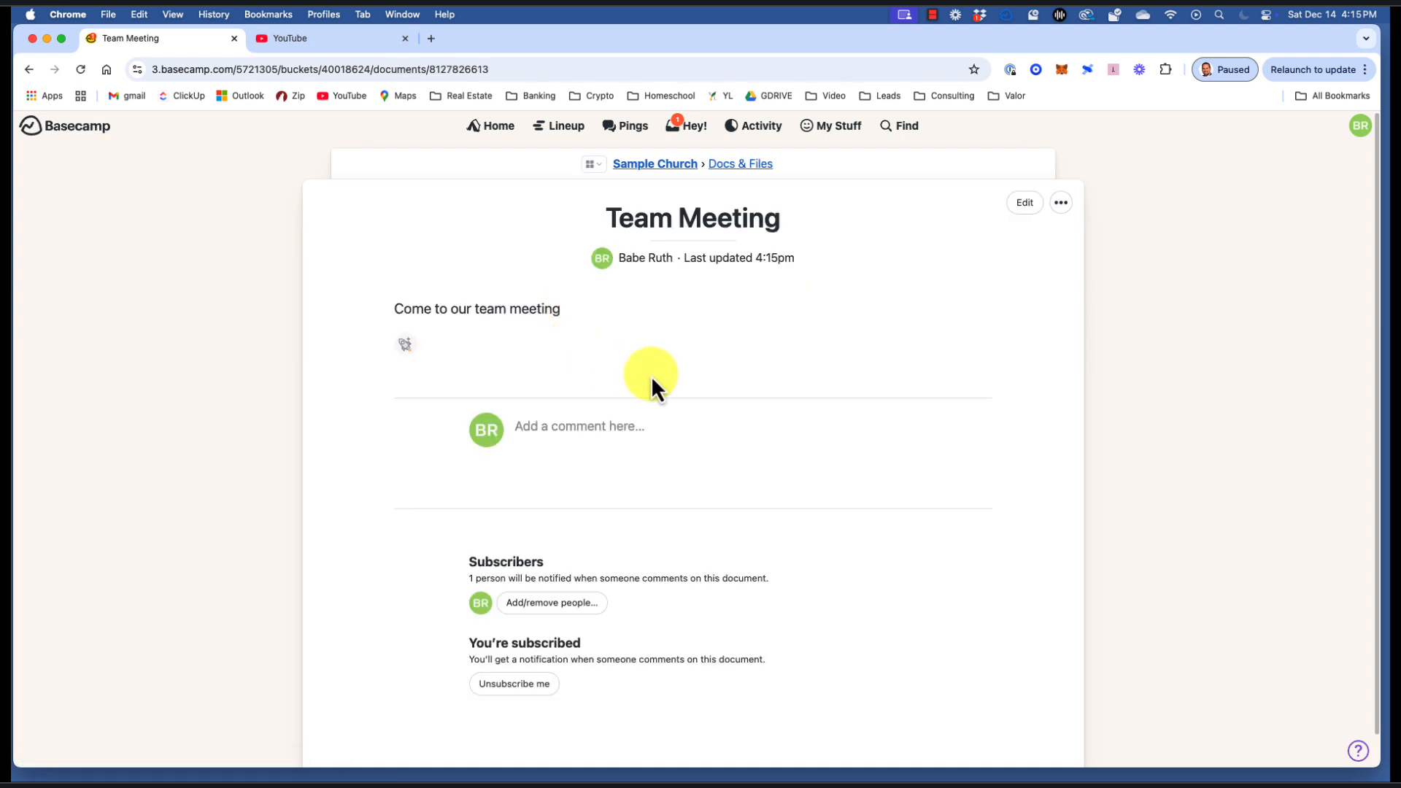
left_click(738, 166)
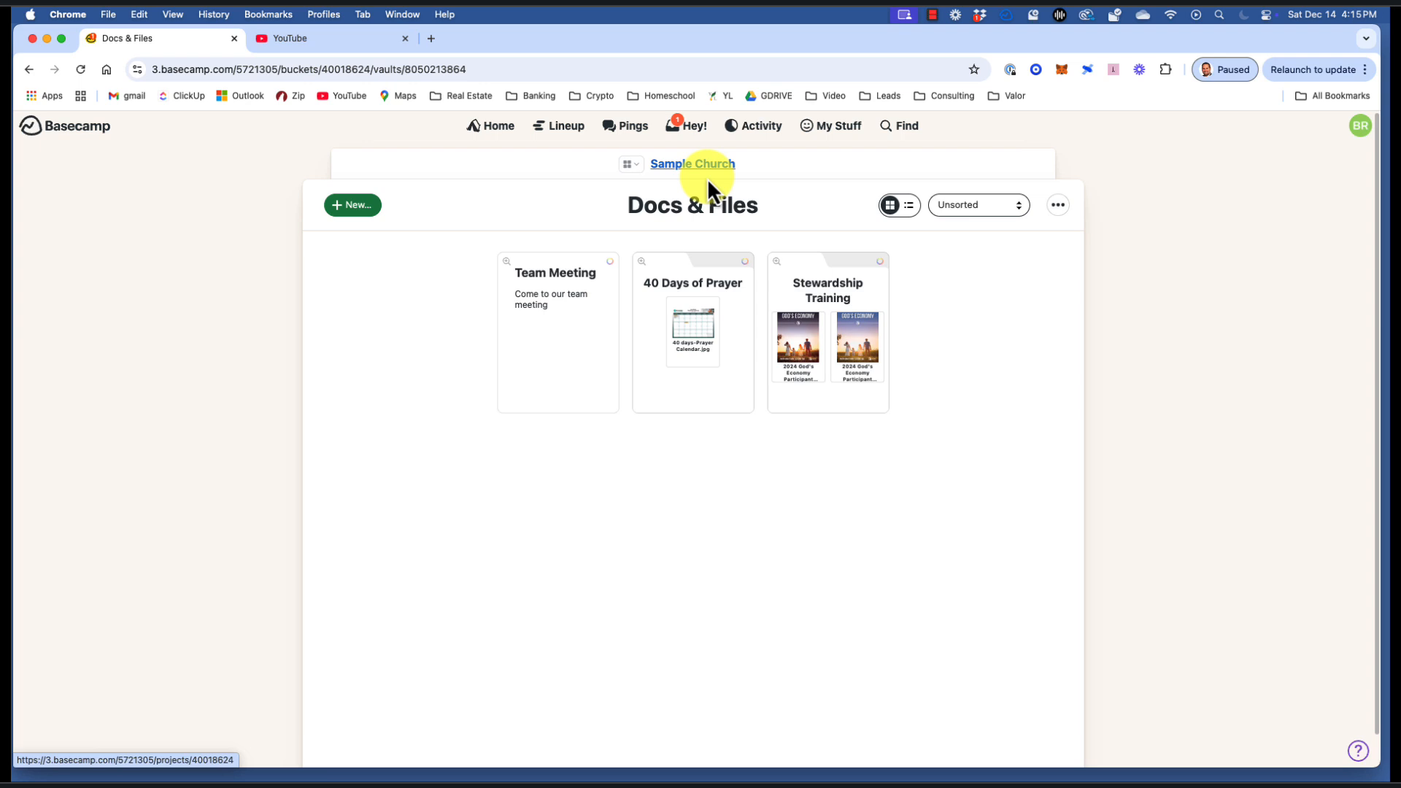
left_click(351, 210)
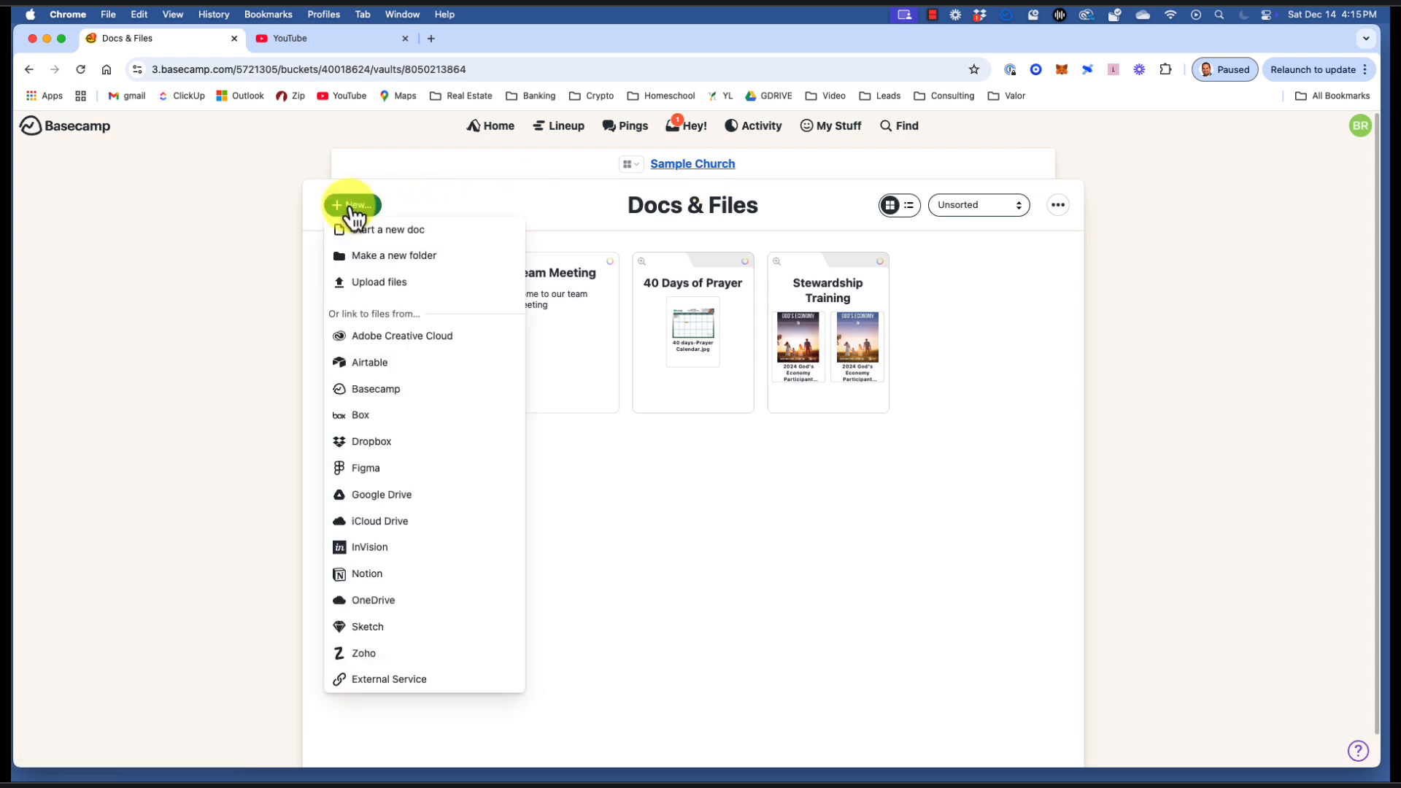
left_click(369, 284)
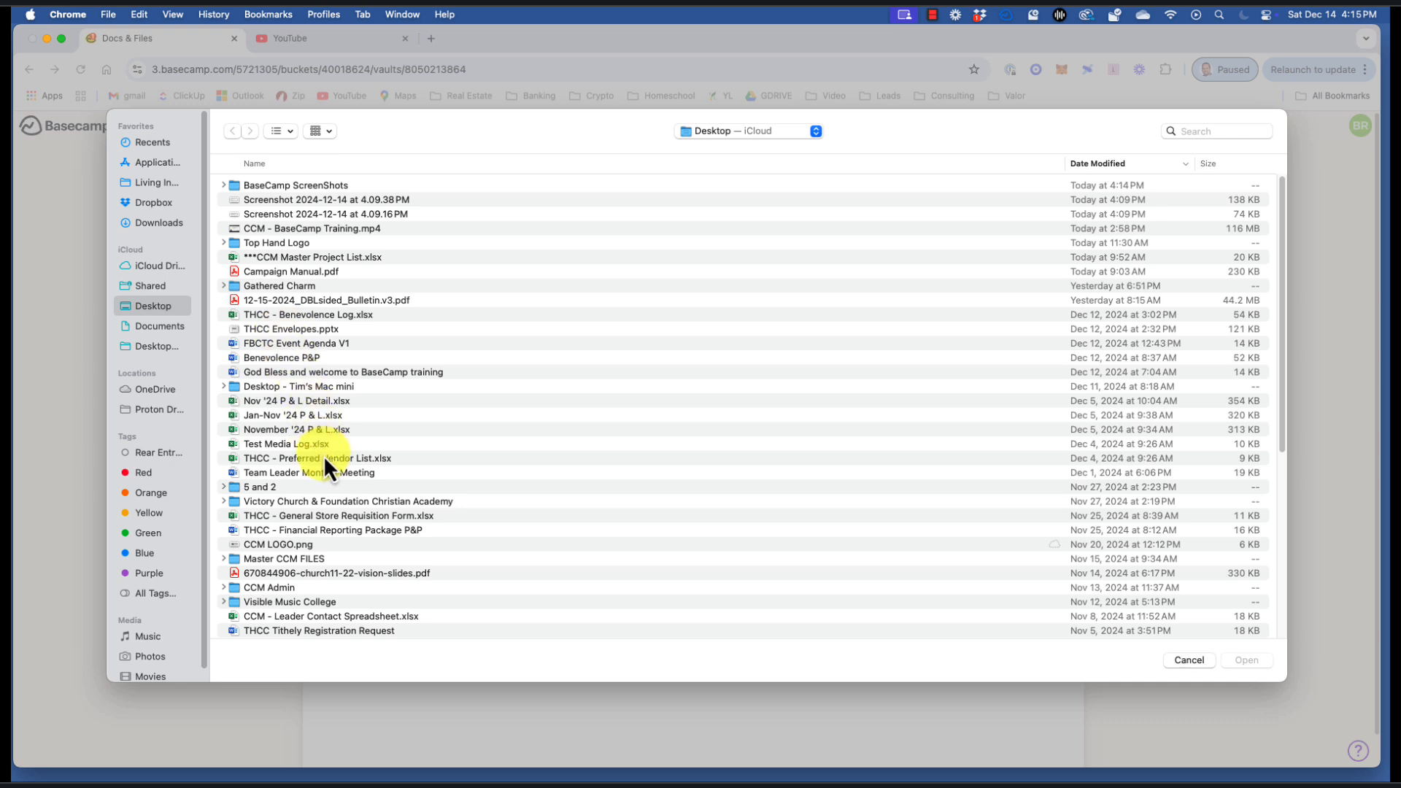
left_click(298, 359)
left_click(1197, 664)
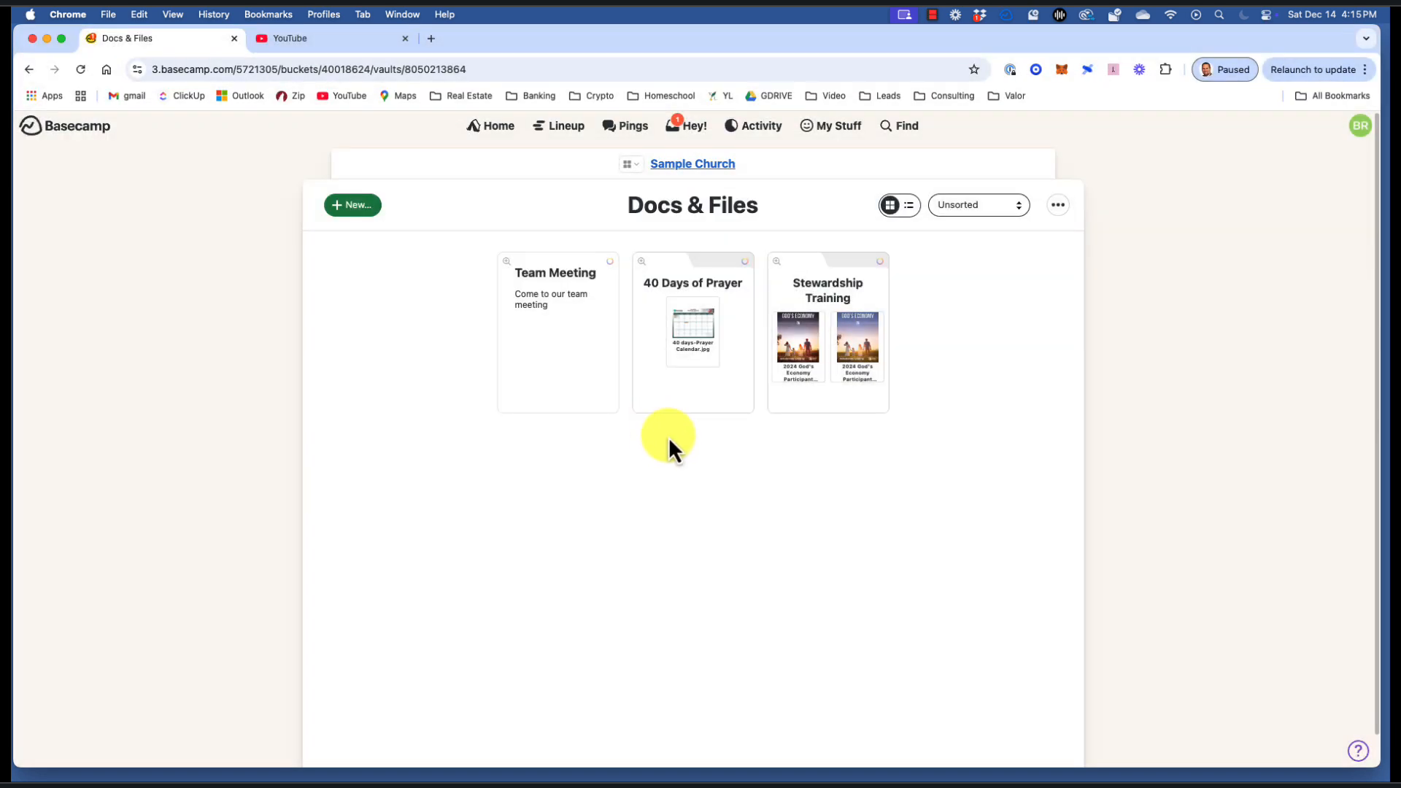
Create a folder named "Team Meeting Folder" in Docs & Files and move the Team Meeting doc into it.
left_click(365, 207)
left_click(366, 257)
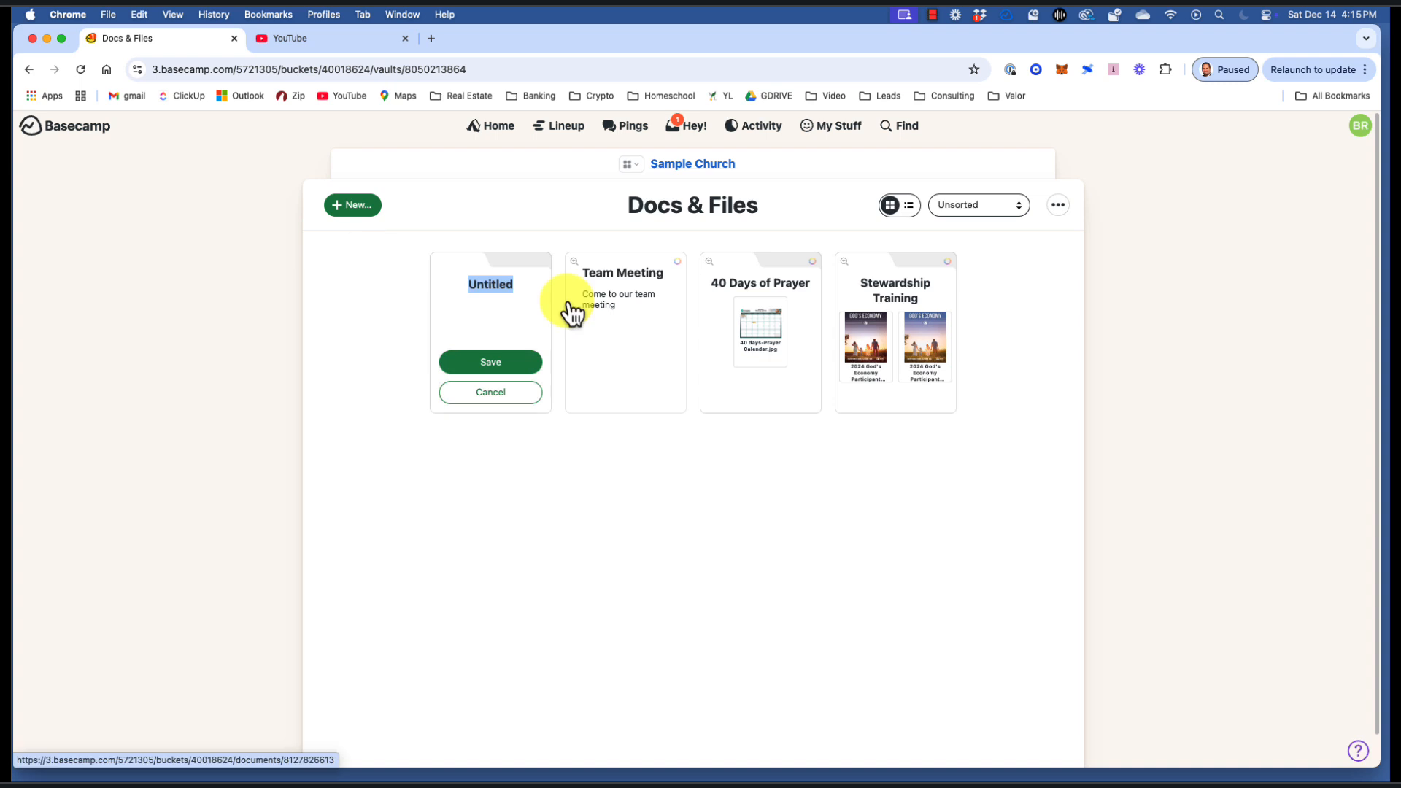
type("Team Meeting F")
type("older")
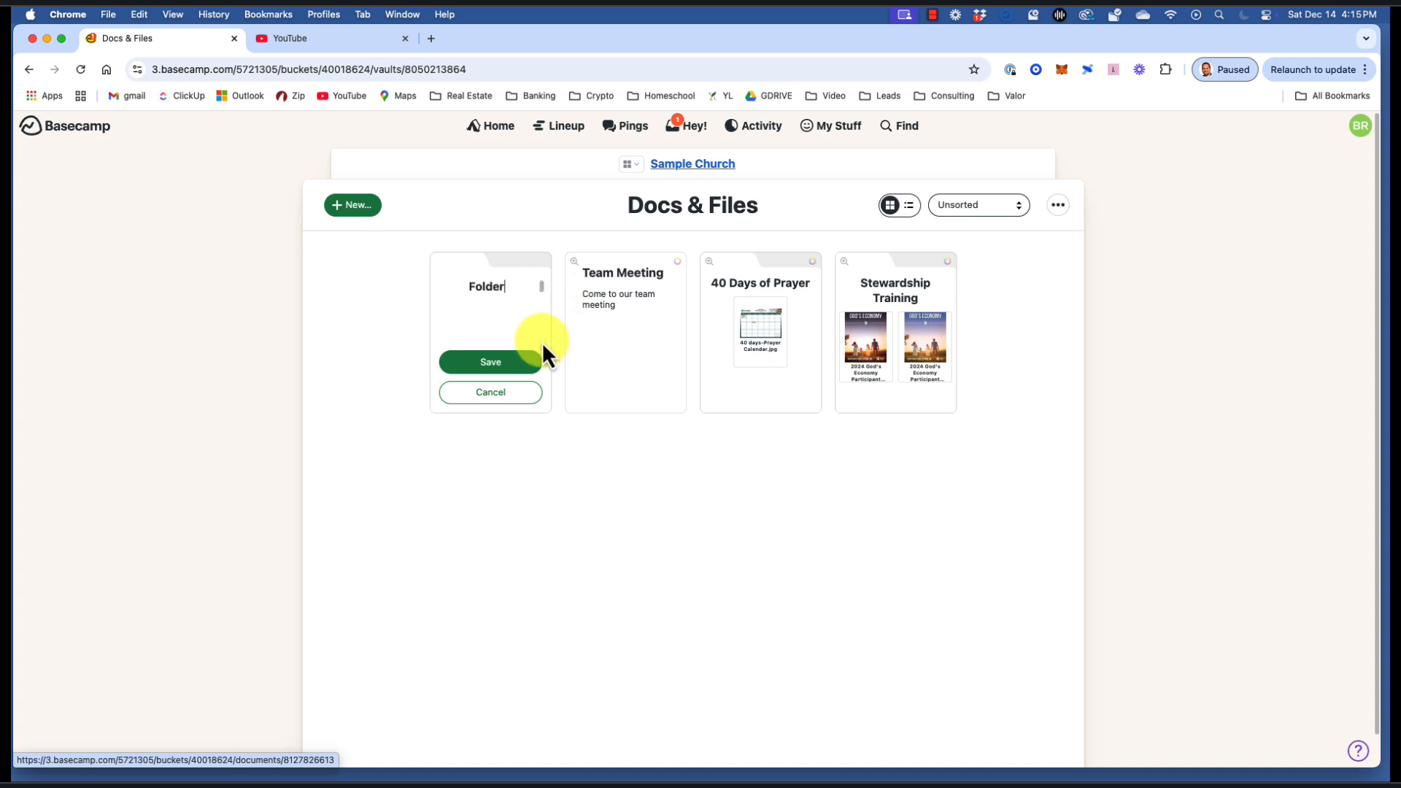
left_click(507, 366)
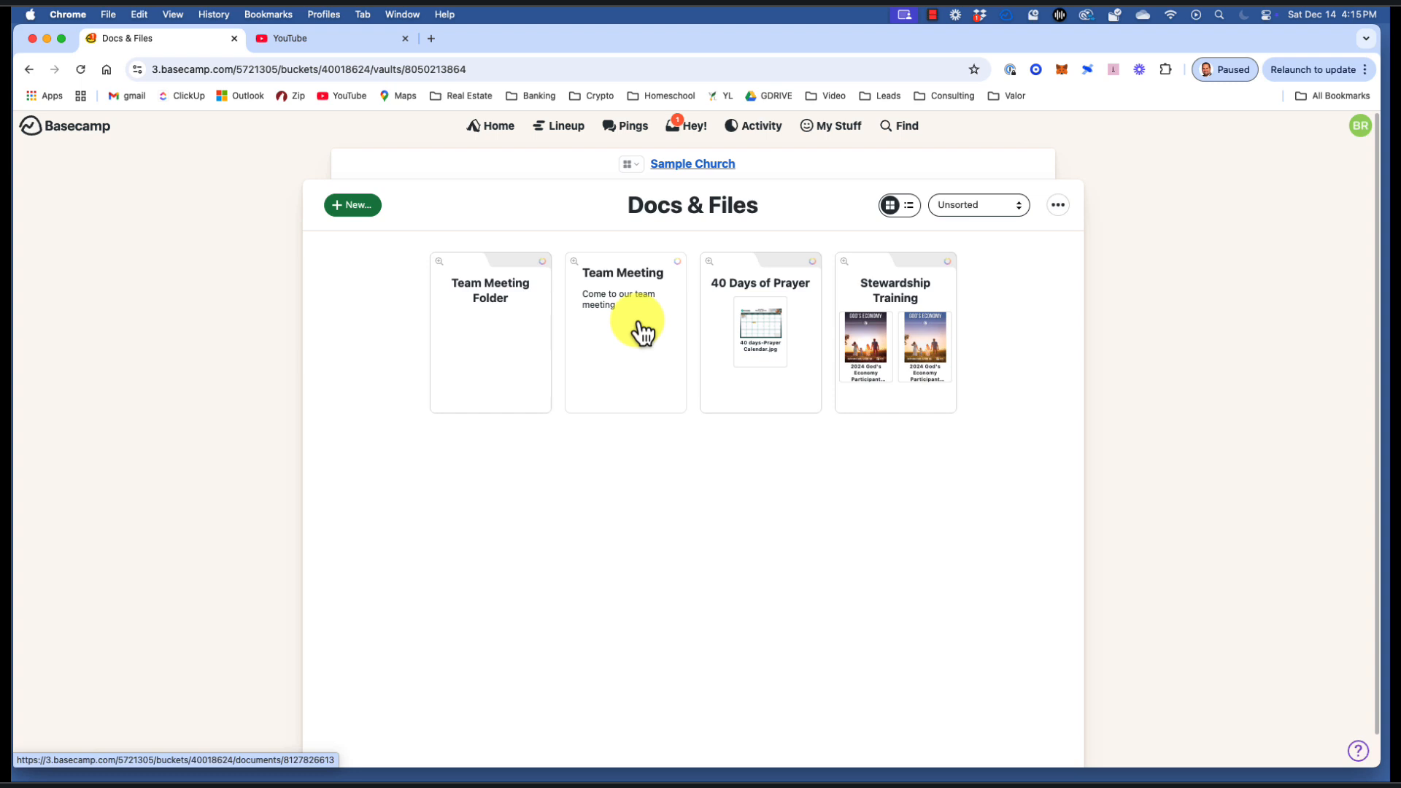
left_click_drag(641, 323, 515, 340)
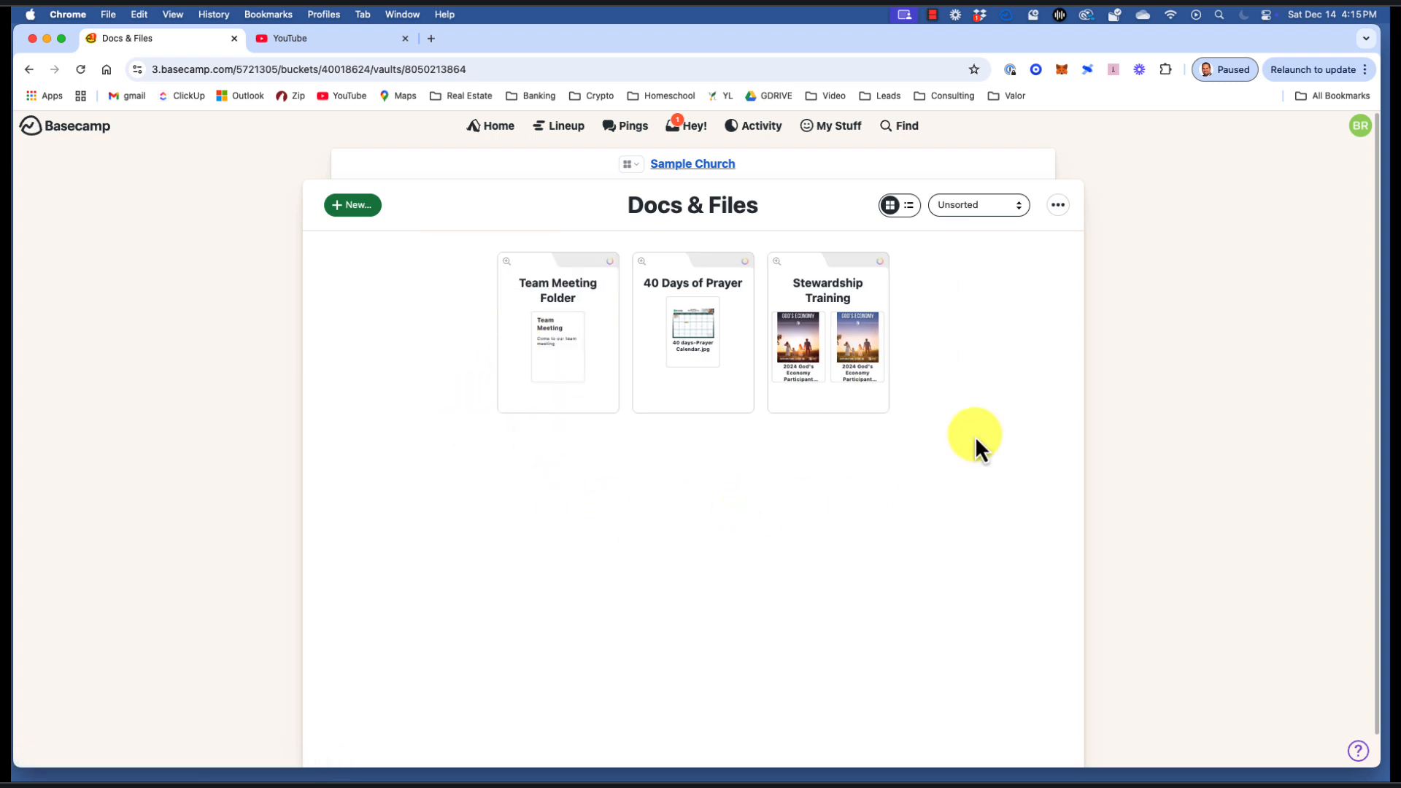
Compare the list and grid views of Docs & Files, and open the Team Meeting doc inside Team Meeting Folder.
left_click(910, 208)
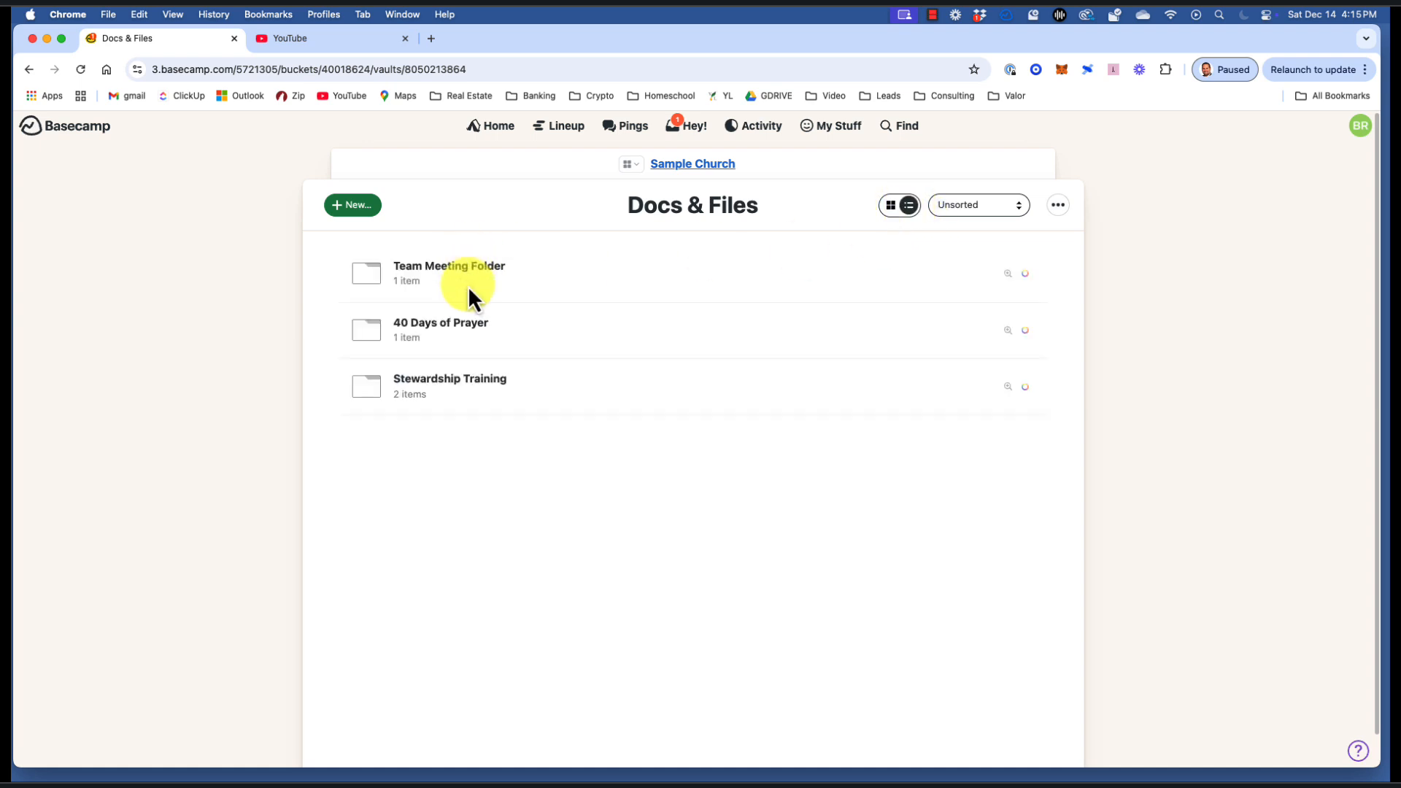
left_click(892, 206)
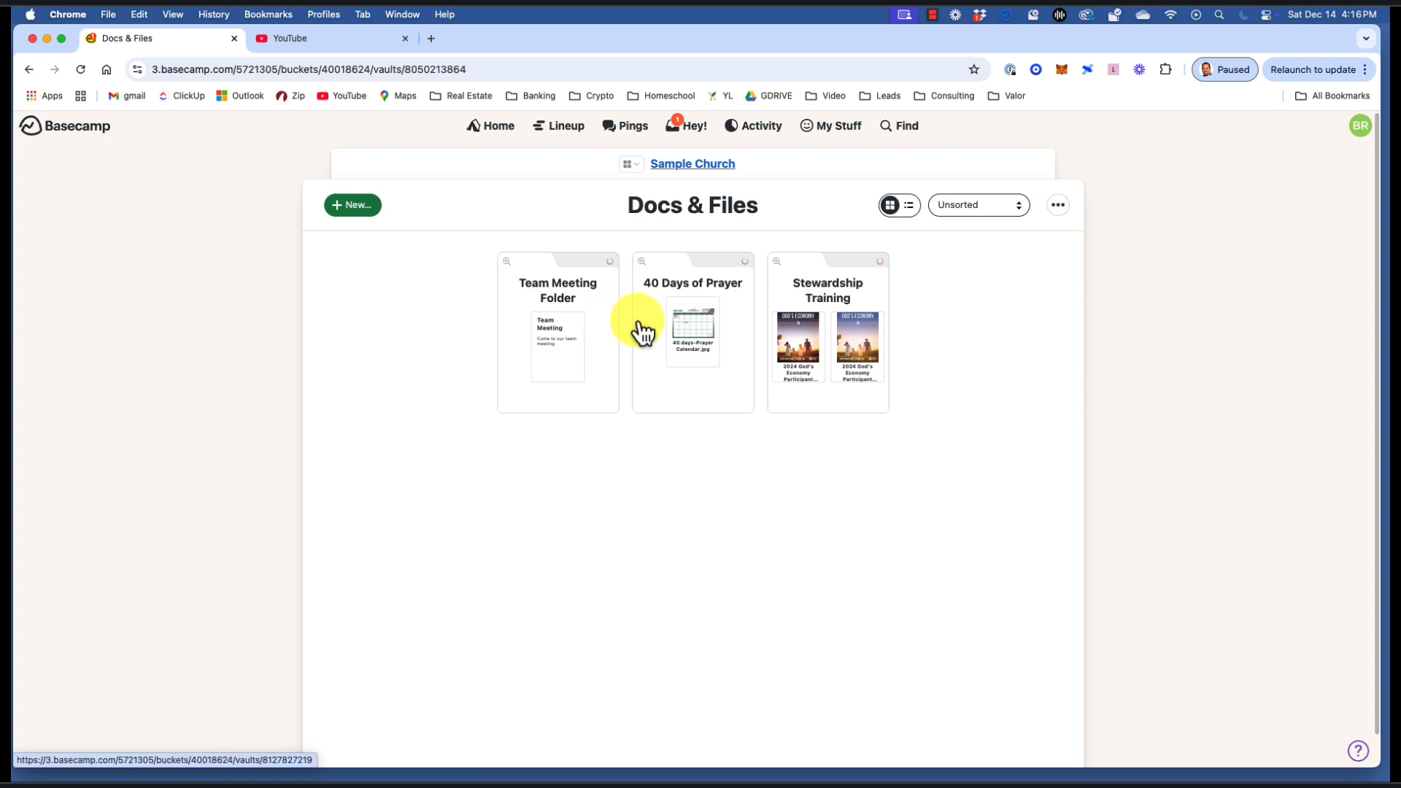
left_click(594, 323)
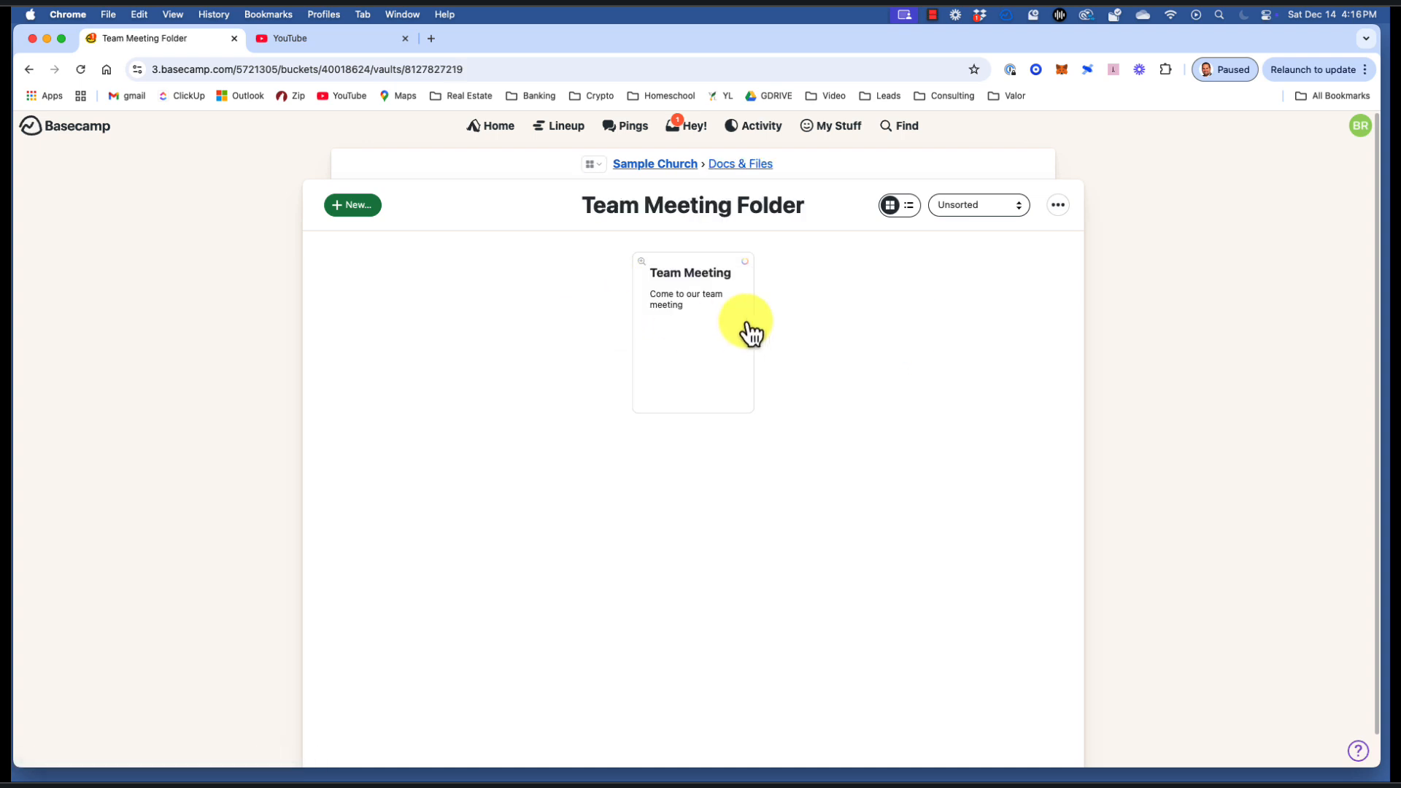
left_click(726, 338)
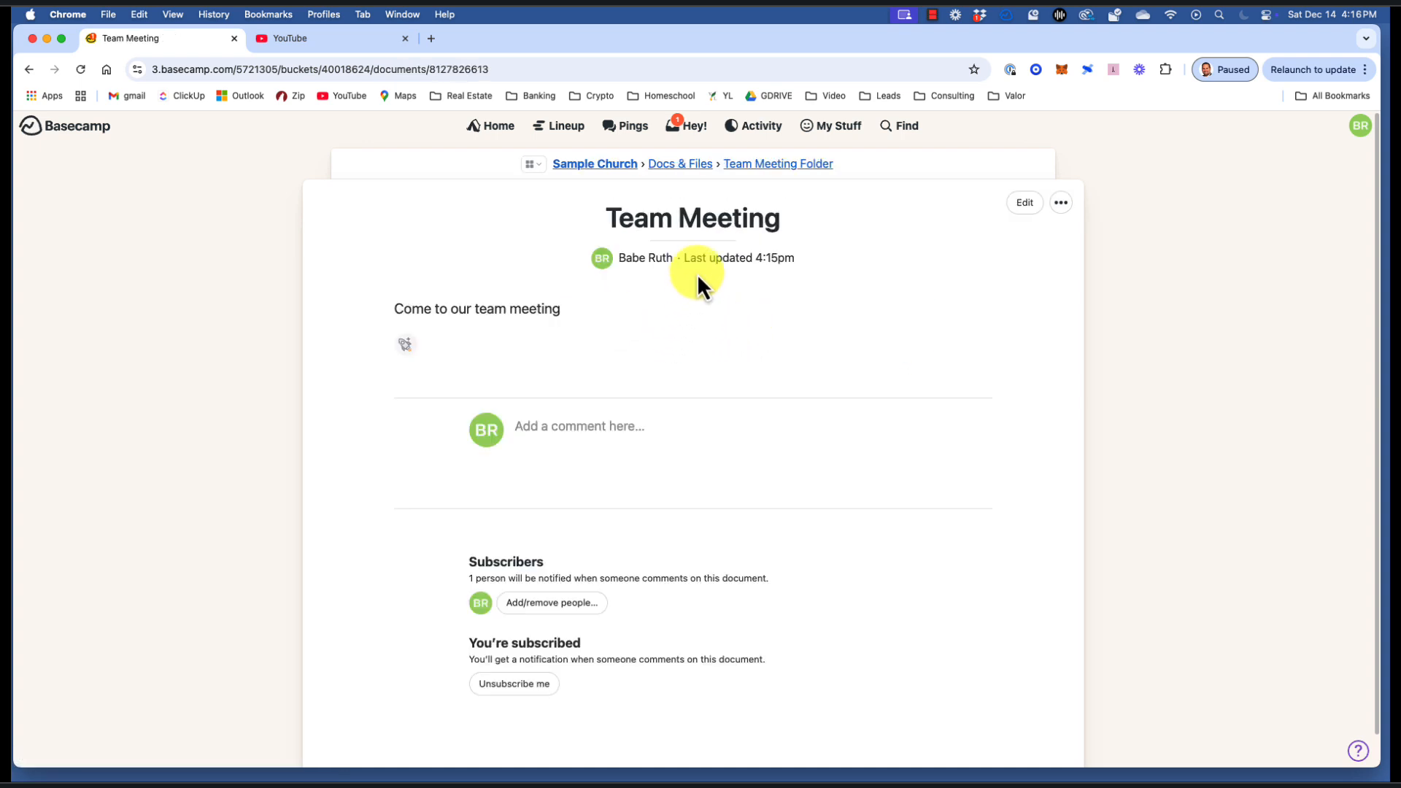
Look over the Team Meeting doc's editing page without saving changes, and review its available actions such as archive and trash.
left_click(1027, 204)
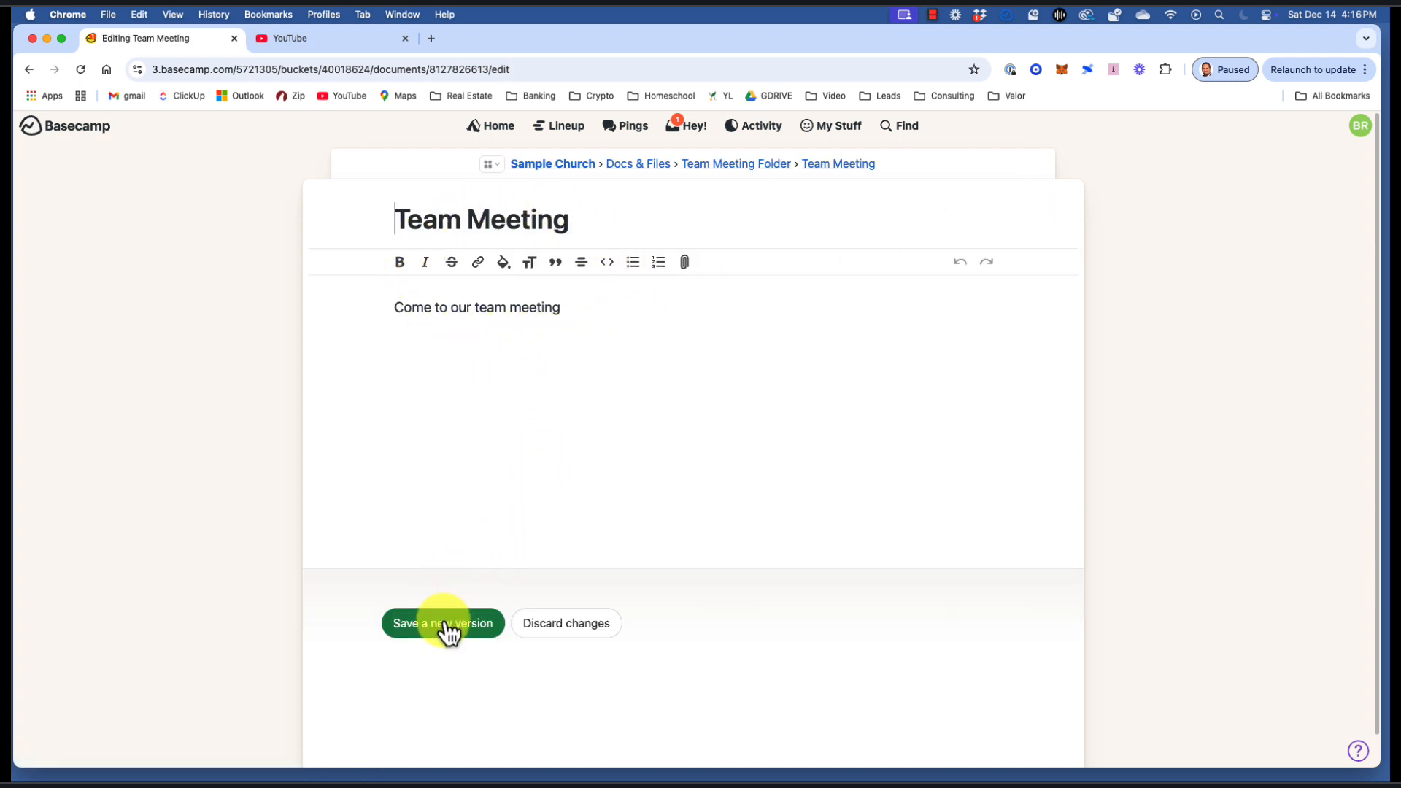
left_click(570, 622)
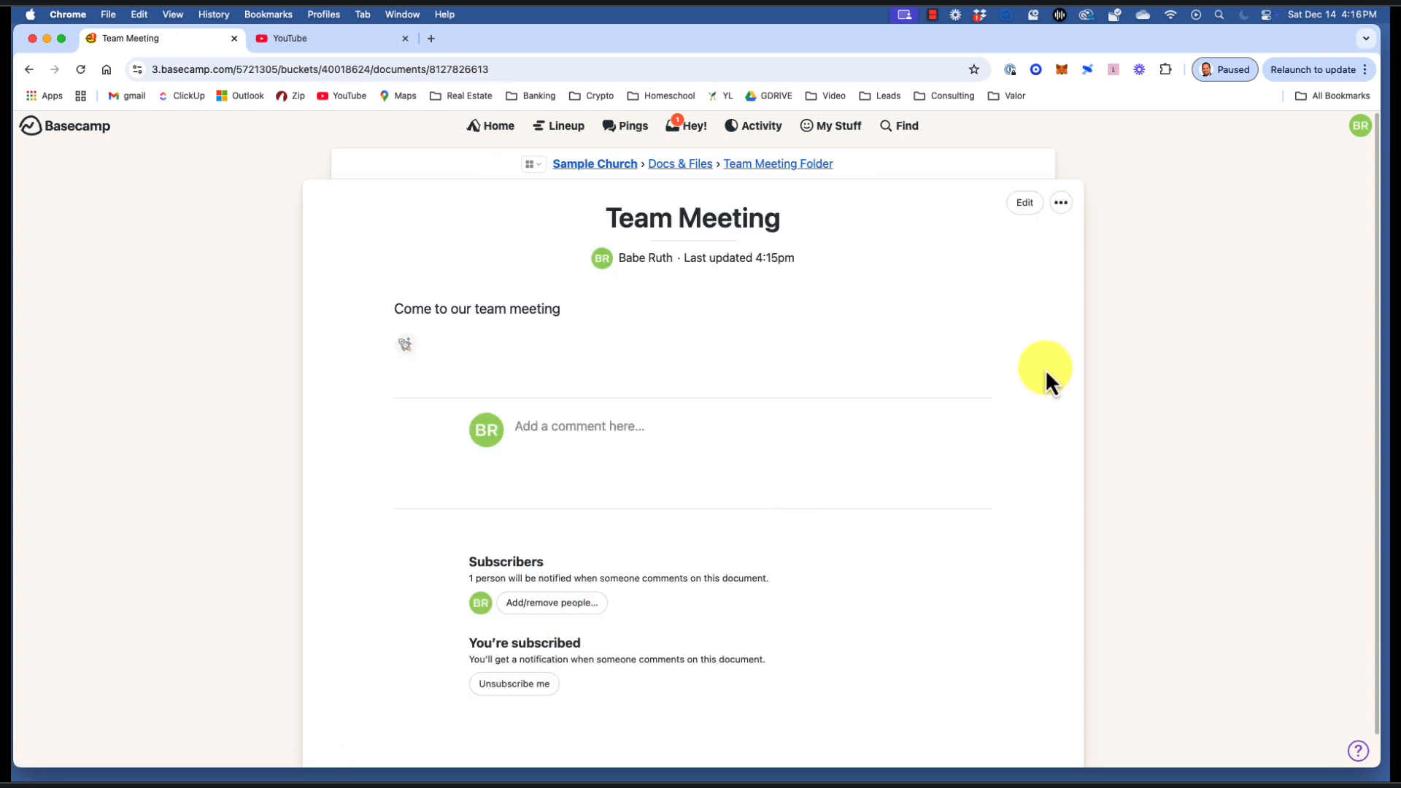
left_click(1061, 204)
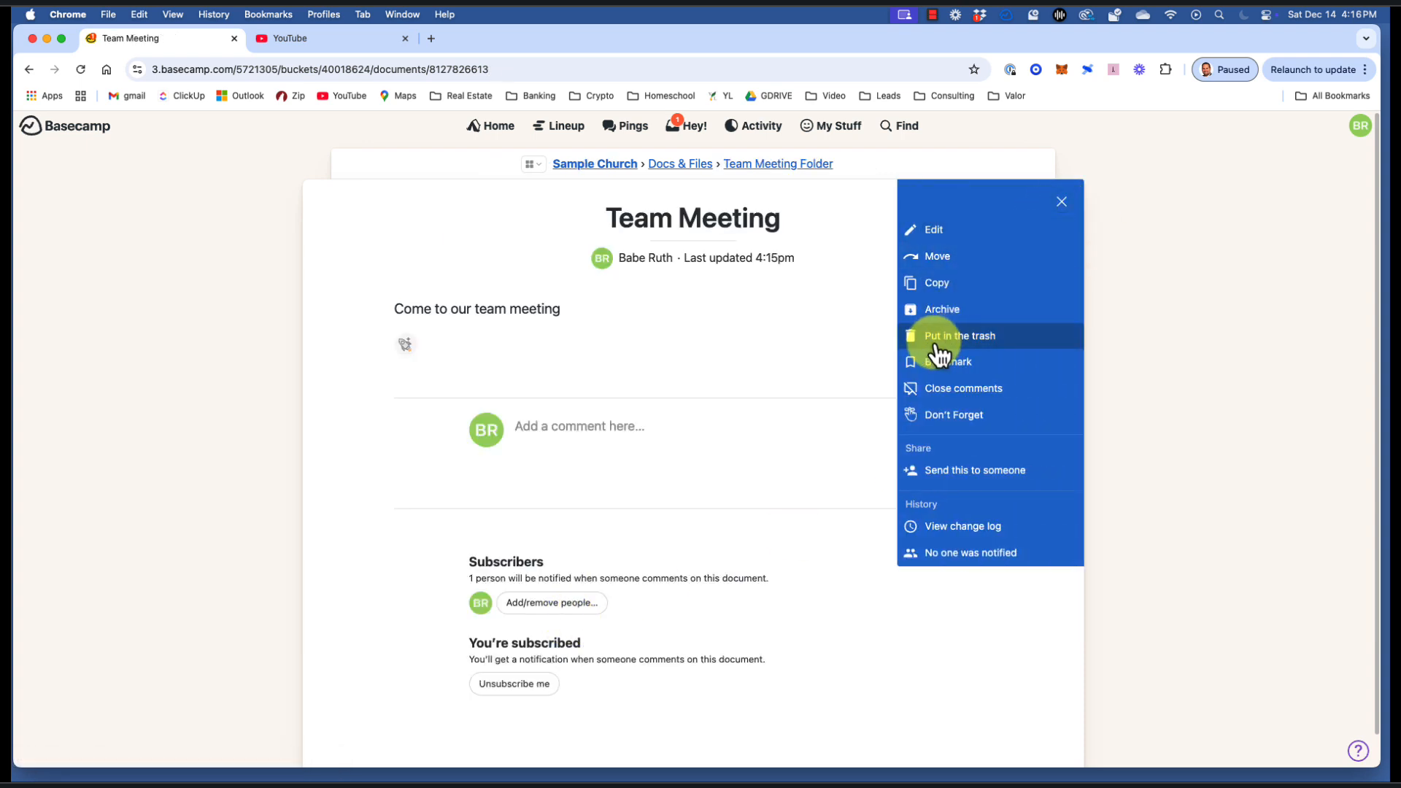
left_click(1003, 349)
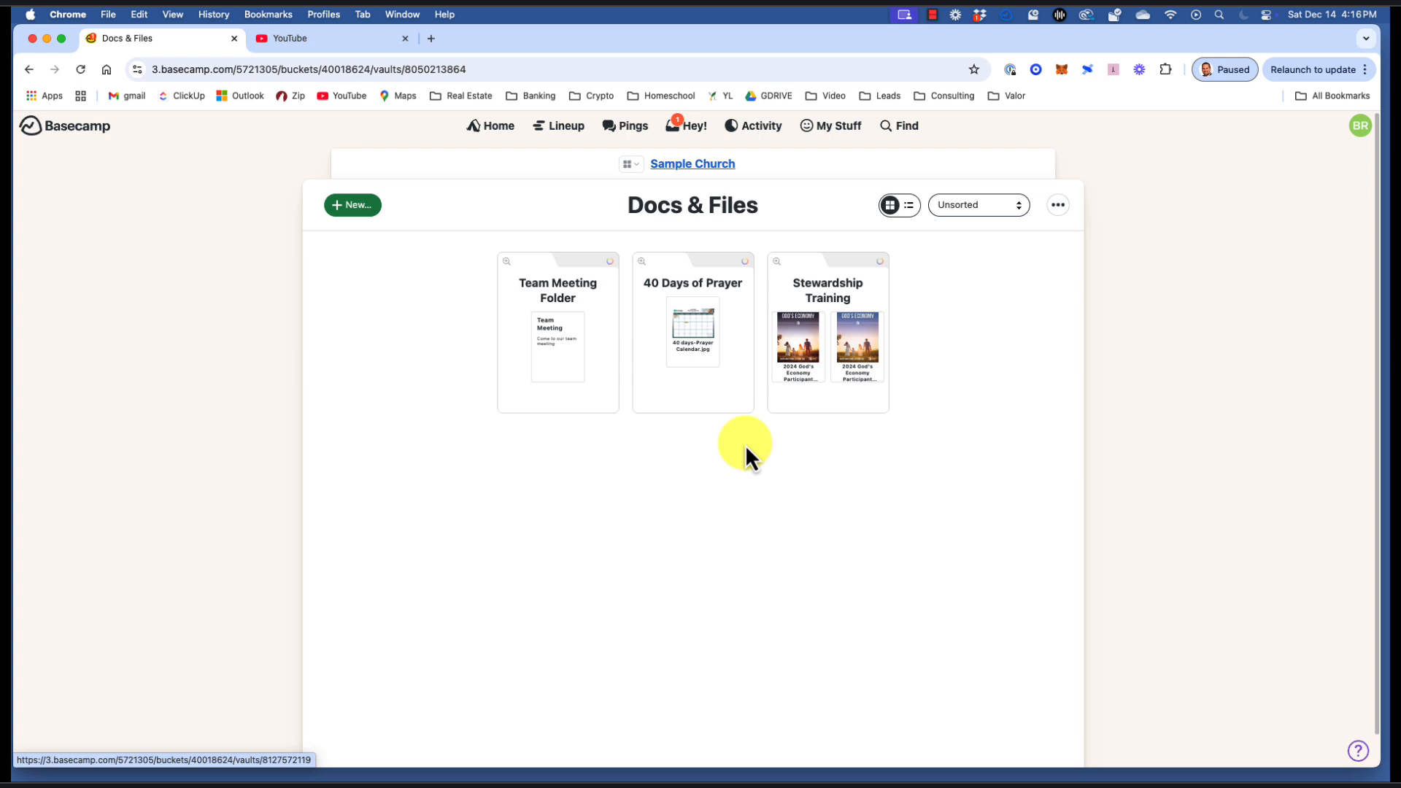
Upload Campaign Manual.pdf from the desktop to Docs & Files, post it with no one notified, and return to the file overview.
left_click(358, 211)
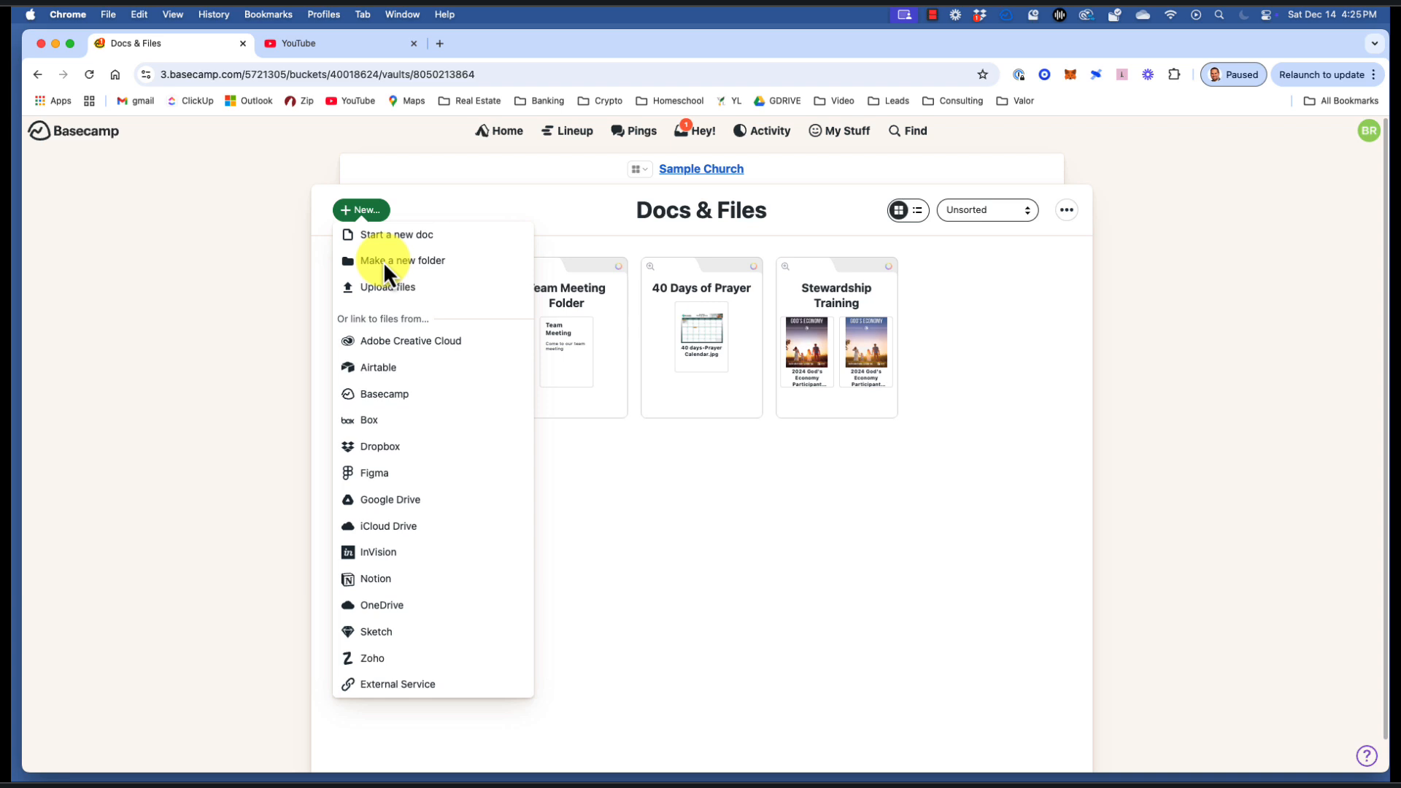
left_click_drag(1207, 46, 778, 67)
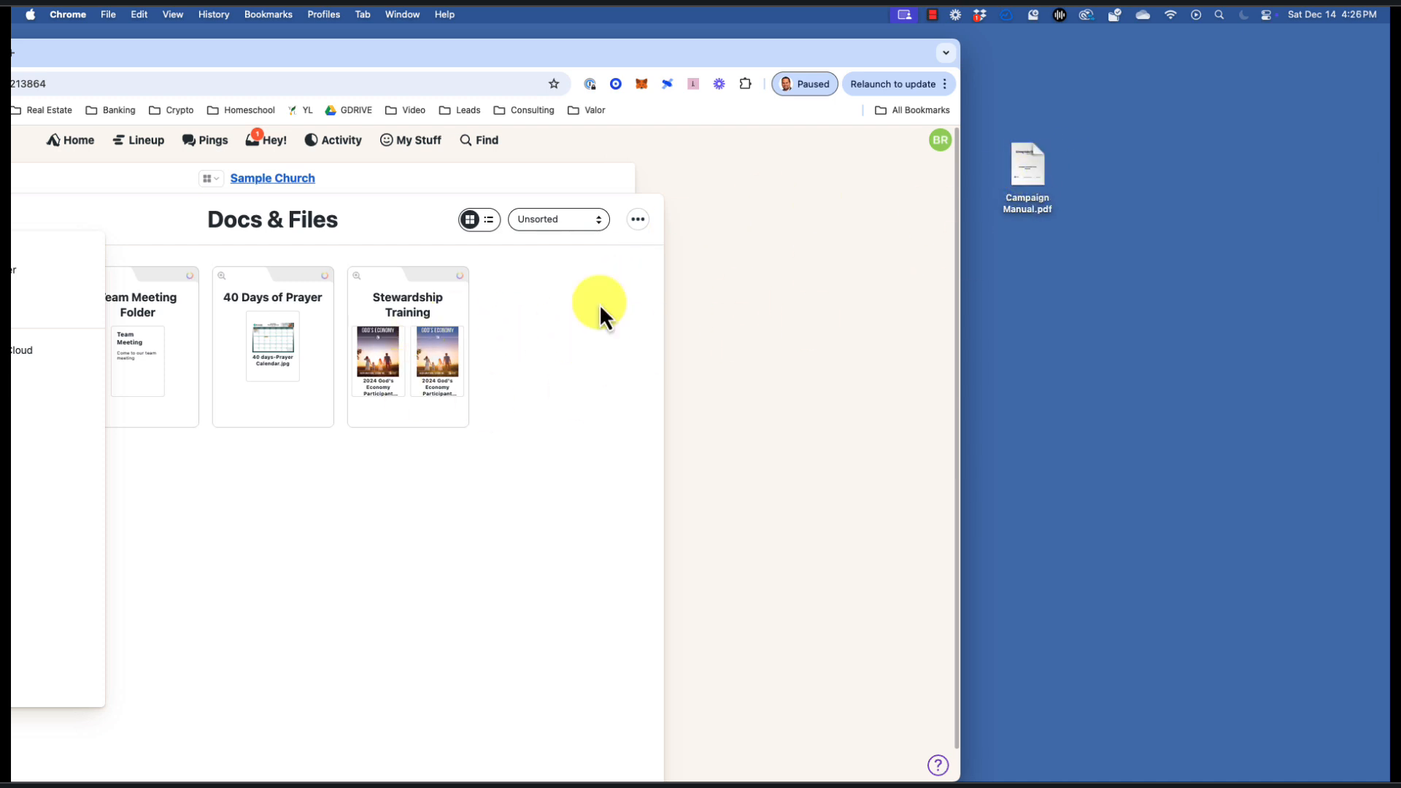
left_click_drag(1026, 168, 562, 325)
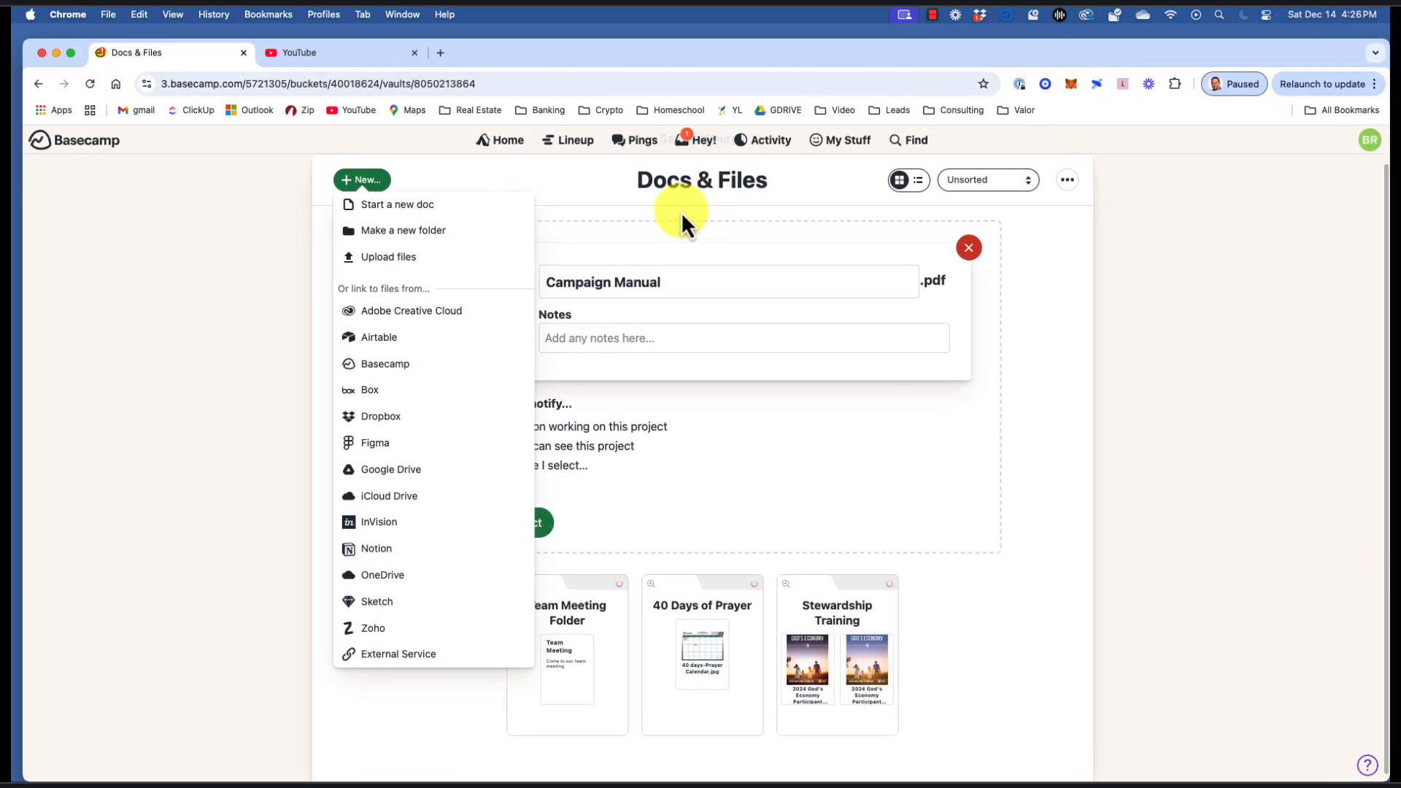
left_click(778, 423)
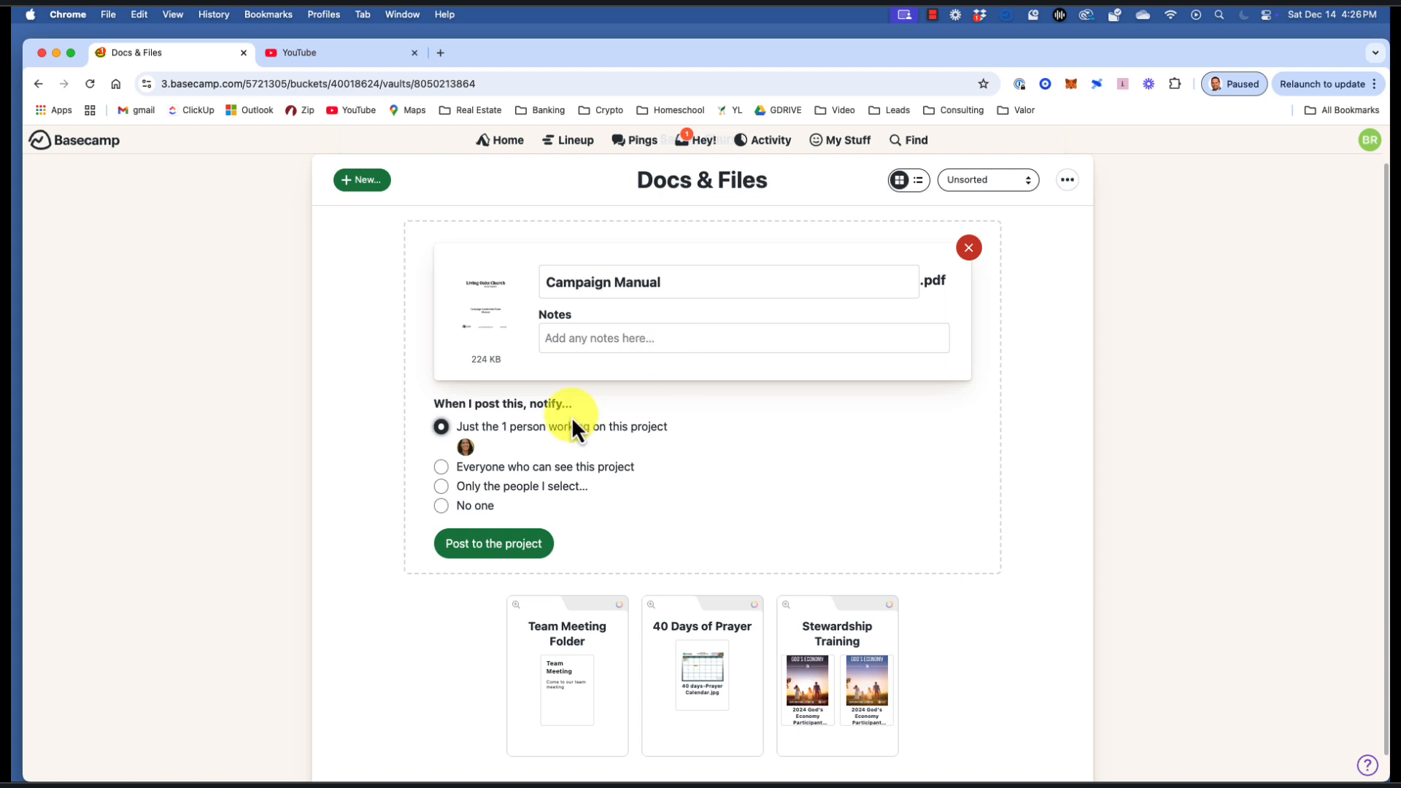
left_click(453, 505)
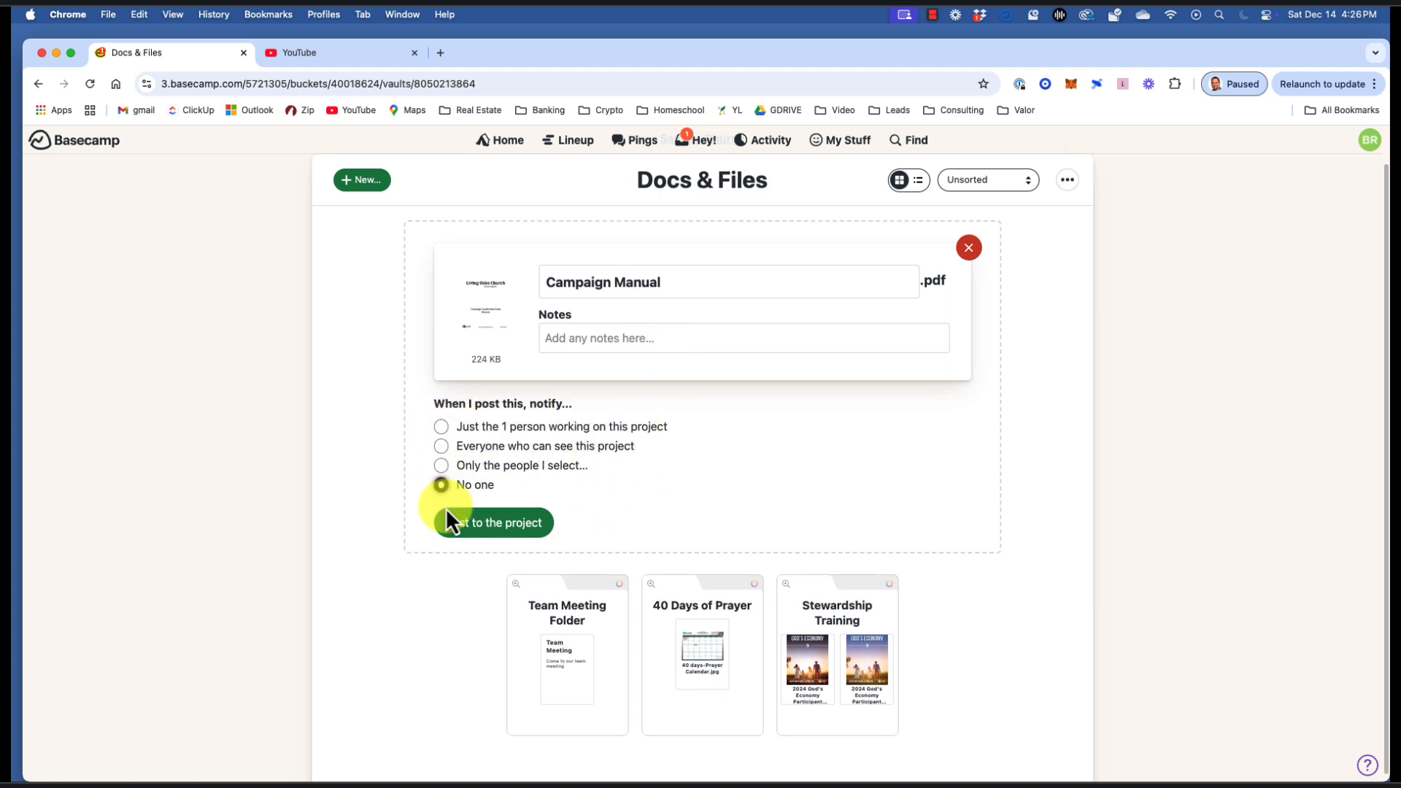
left_click(501, 529)
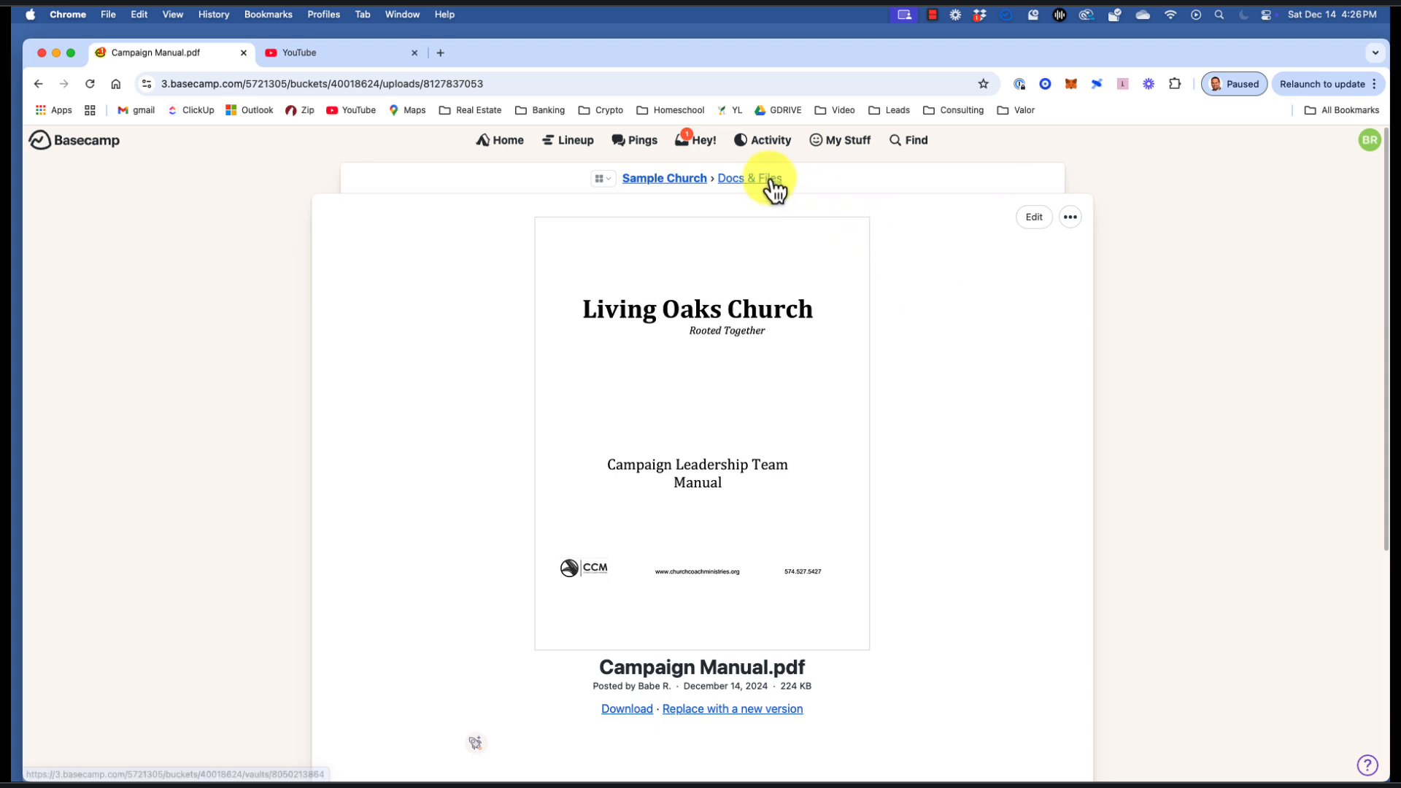
left_click(770, 179)
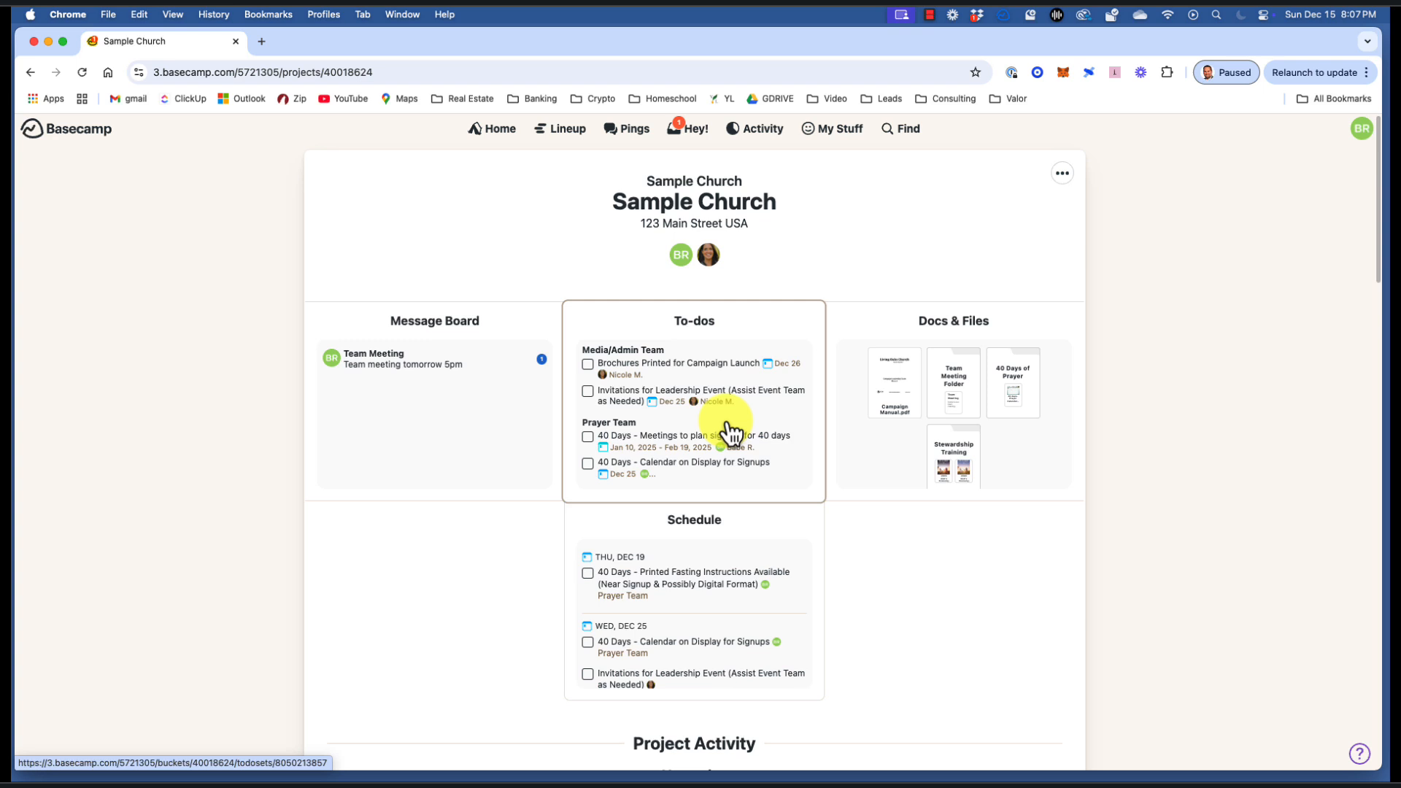
Open the Sample Church to-dos and start a new to-do described as "Test ToDo" in the Media/Admin Team list.
left_click(763, 338)
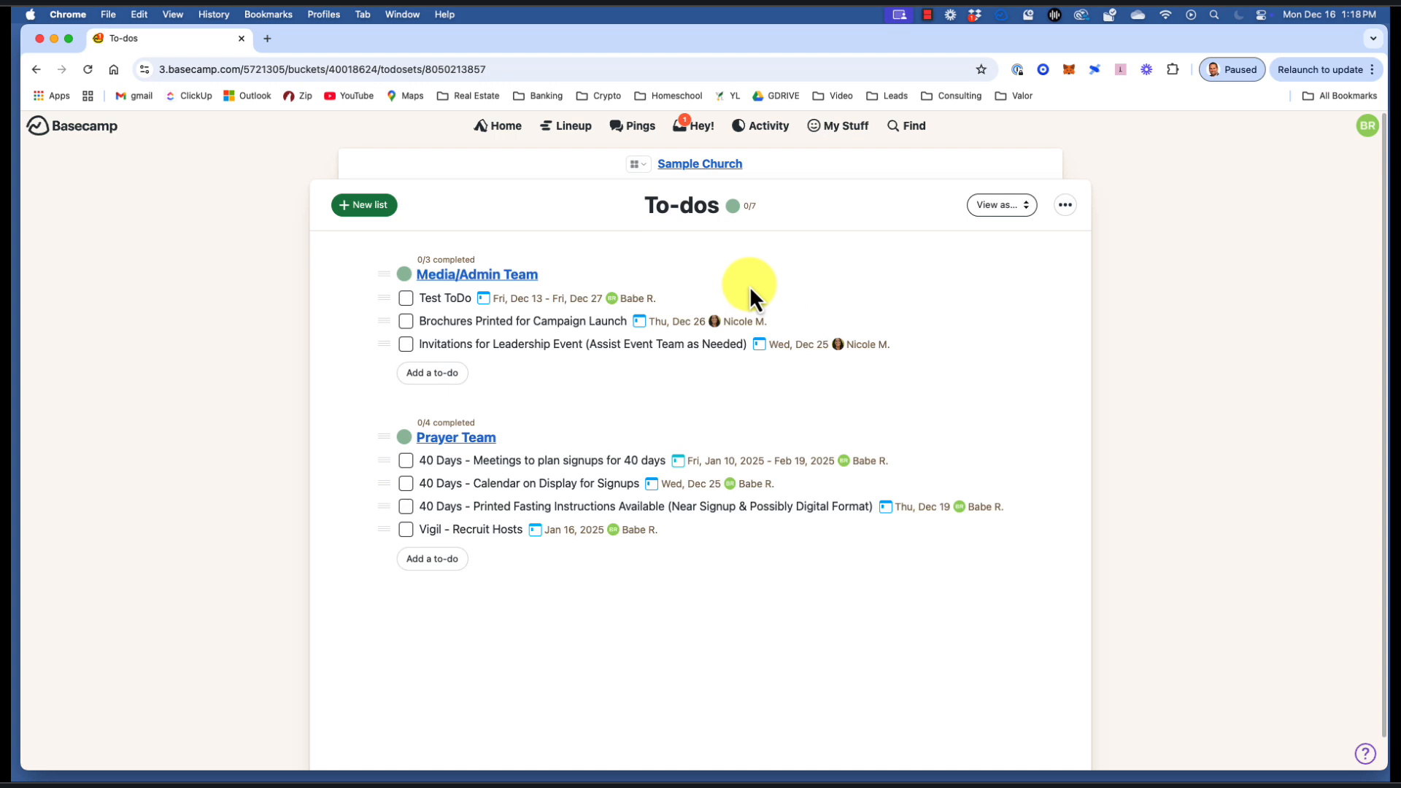
left_click(438, 375)
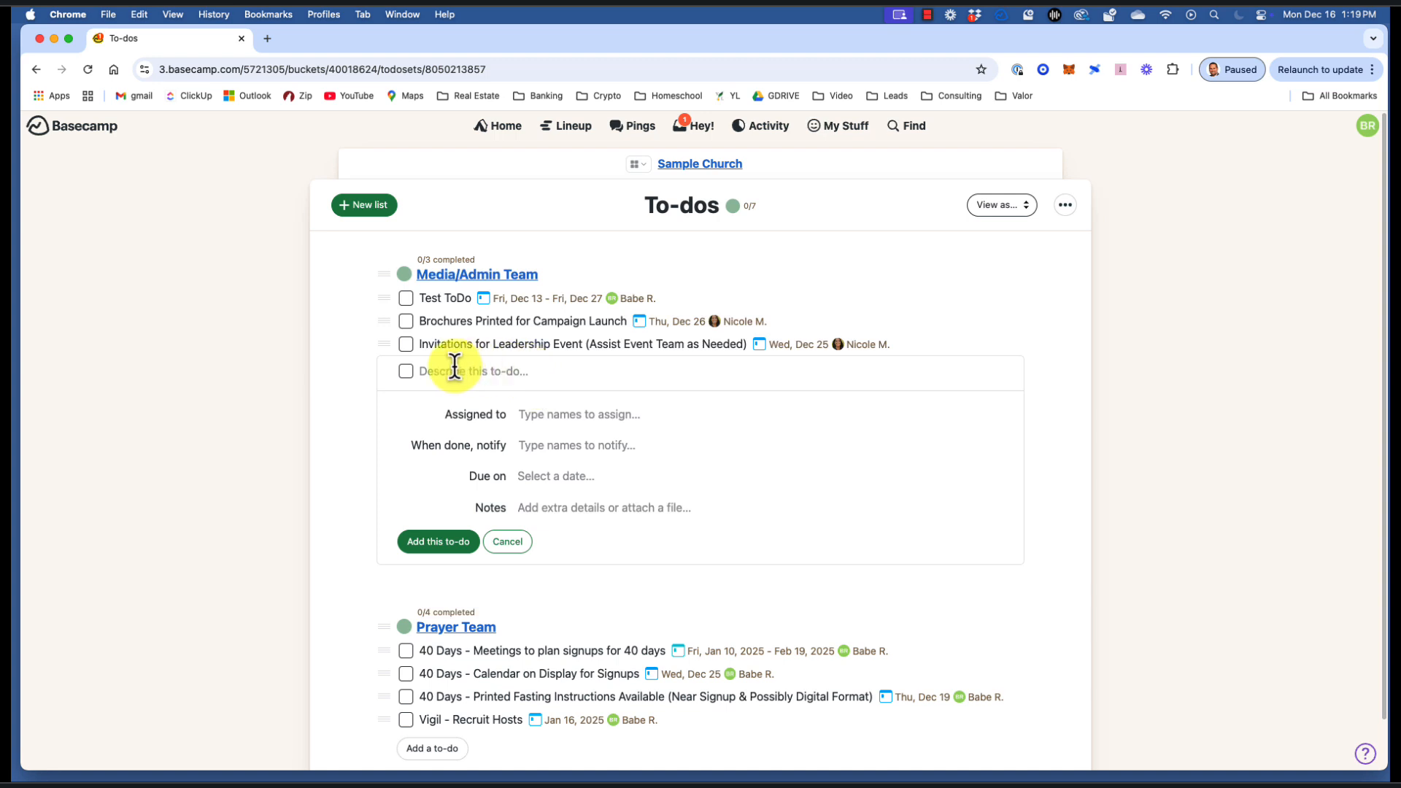
type("Test ")
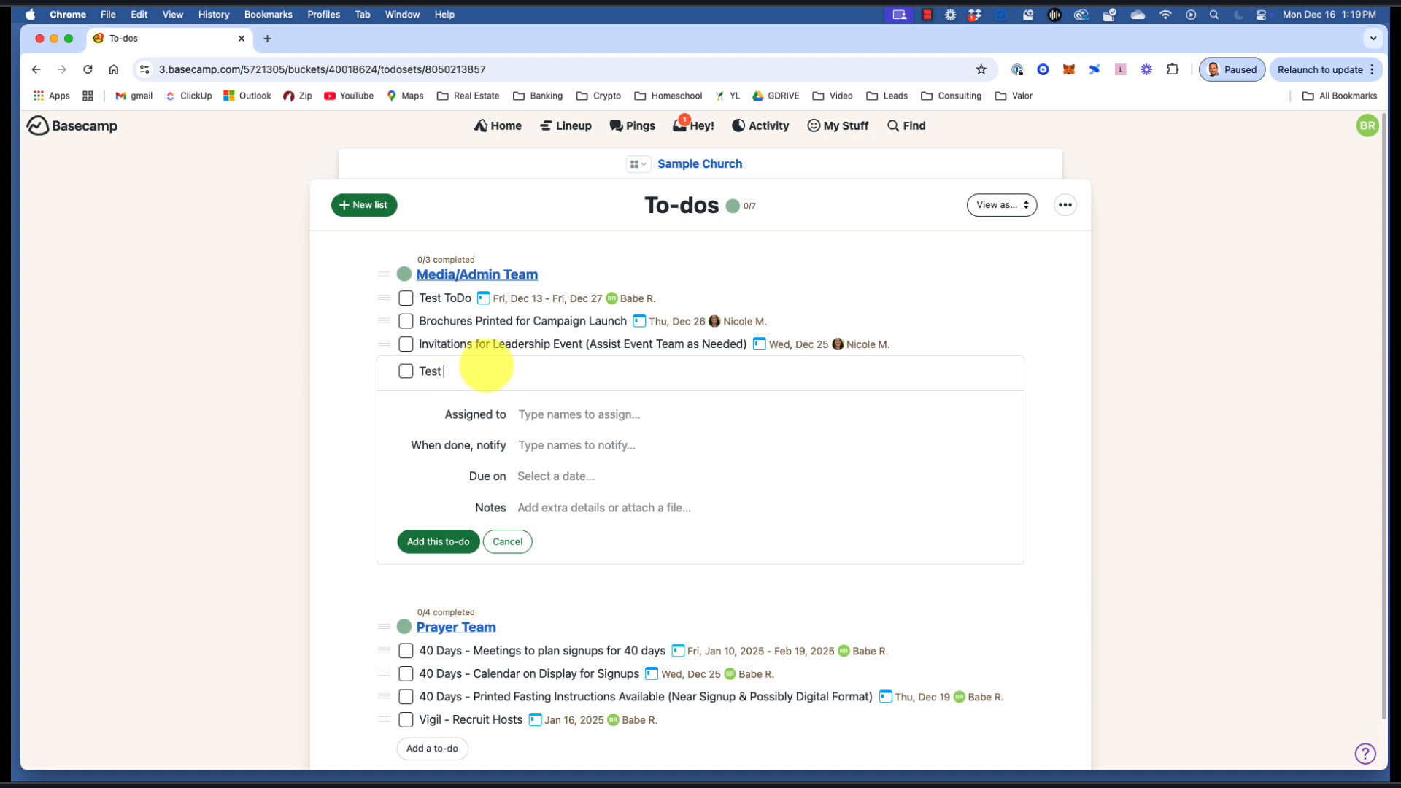
type("ToDo")
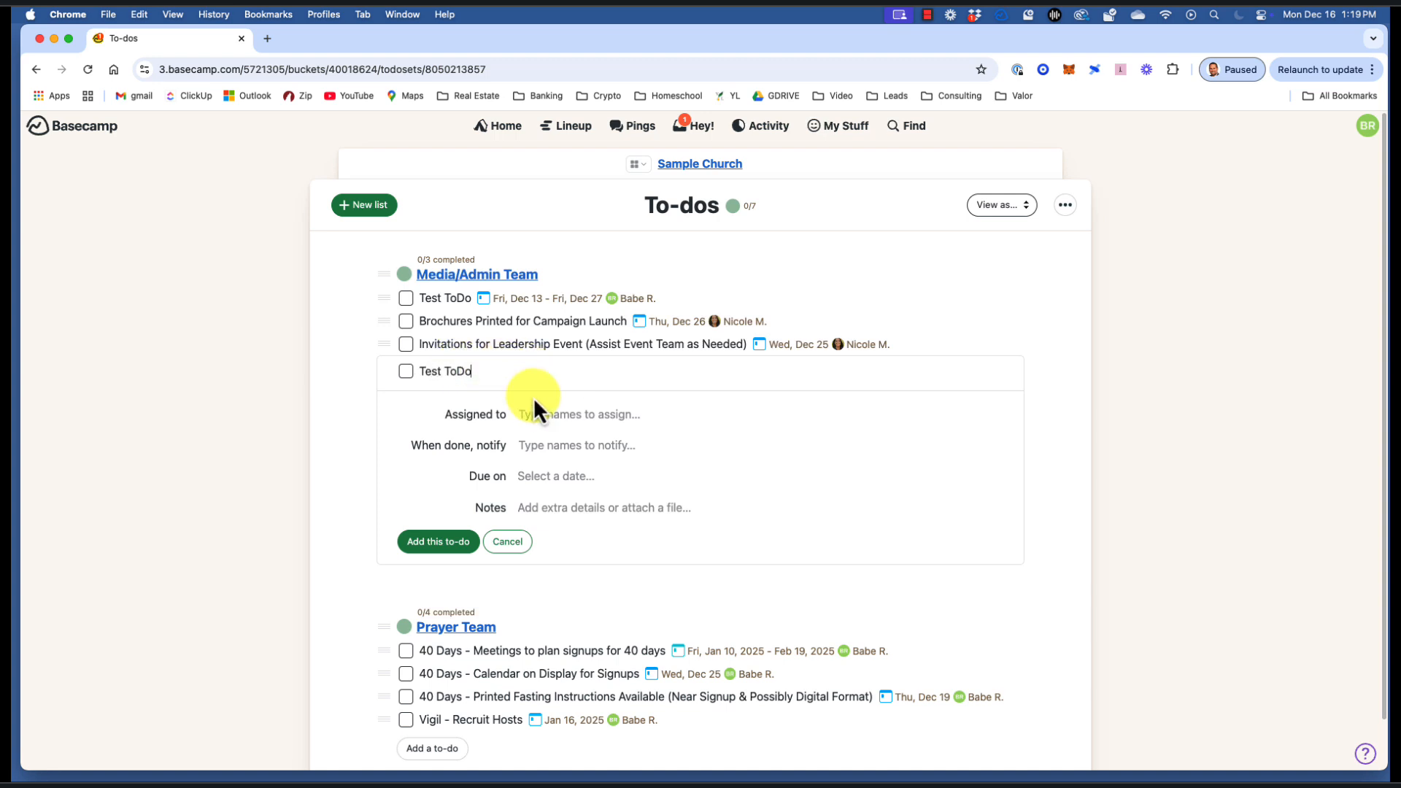
Assign the new to-do to the project member with initials BR and set the other project member as the one notified when done.
left_click(545, 413)
type("Br")
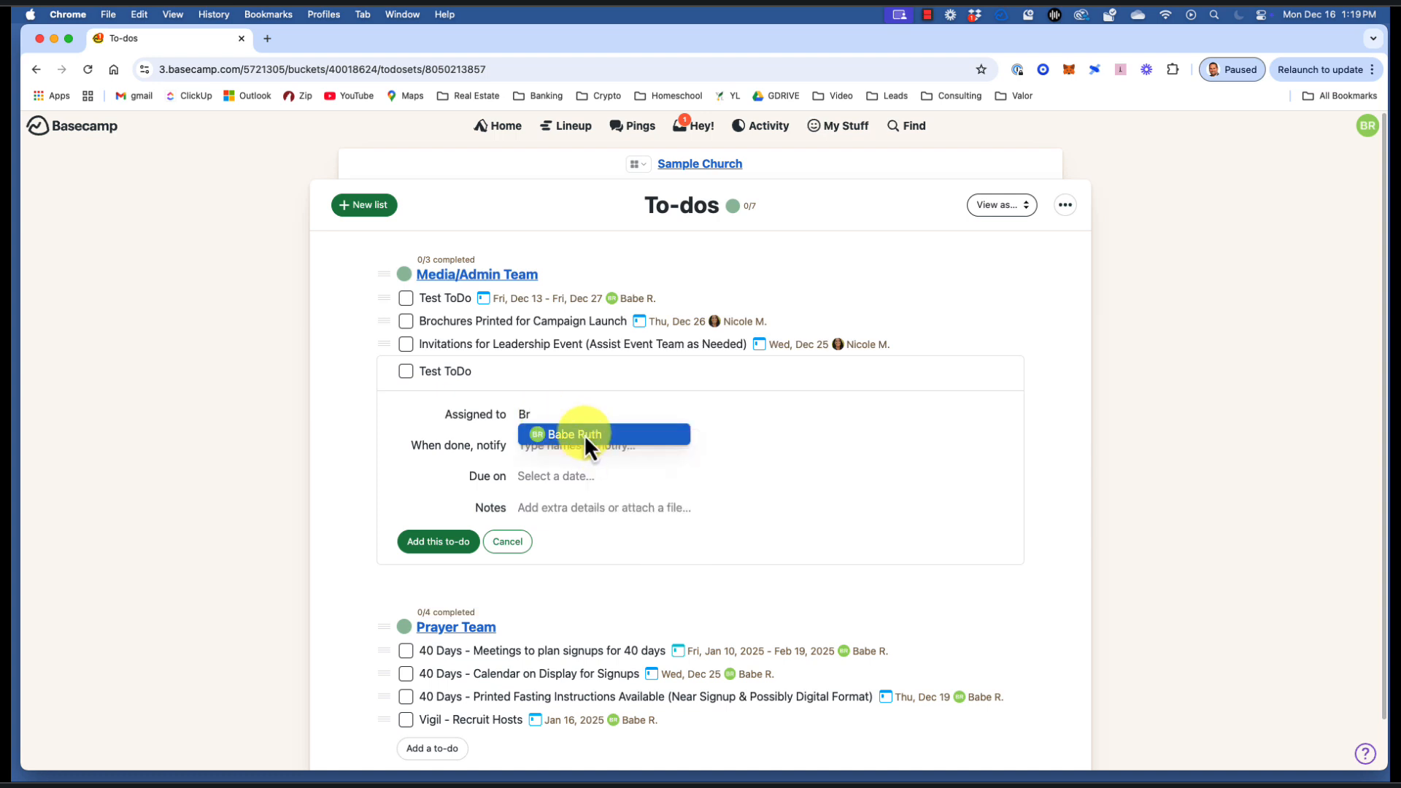
left_click(584, 434)
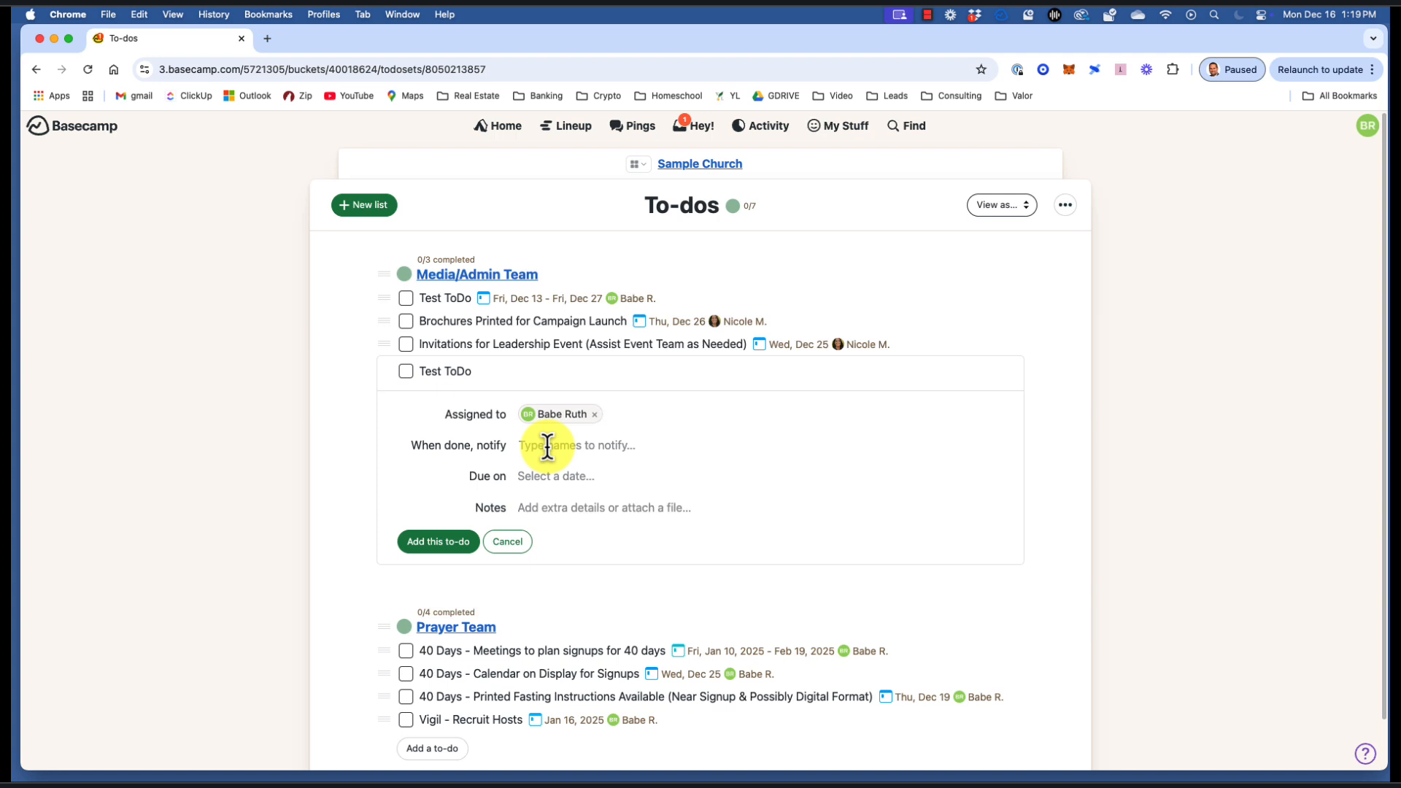
left_click(549, 445)
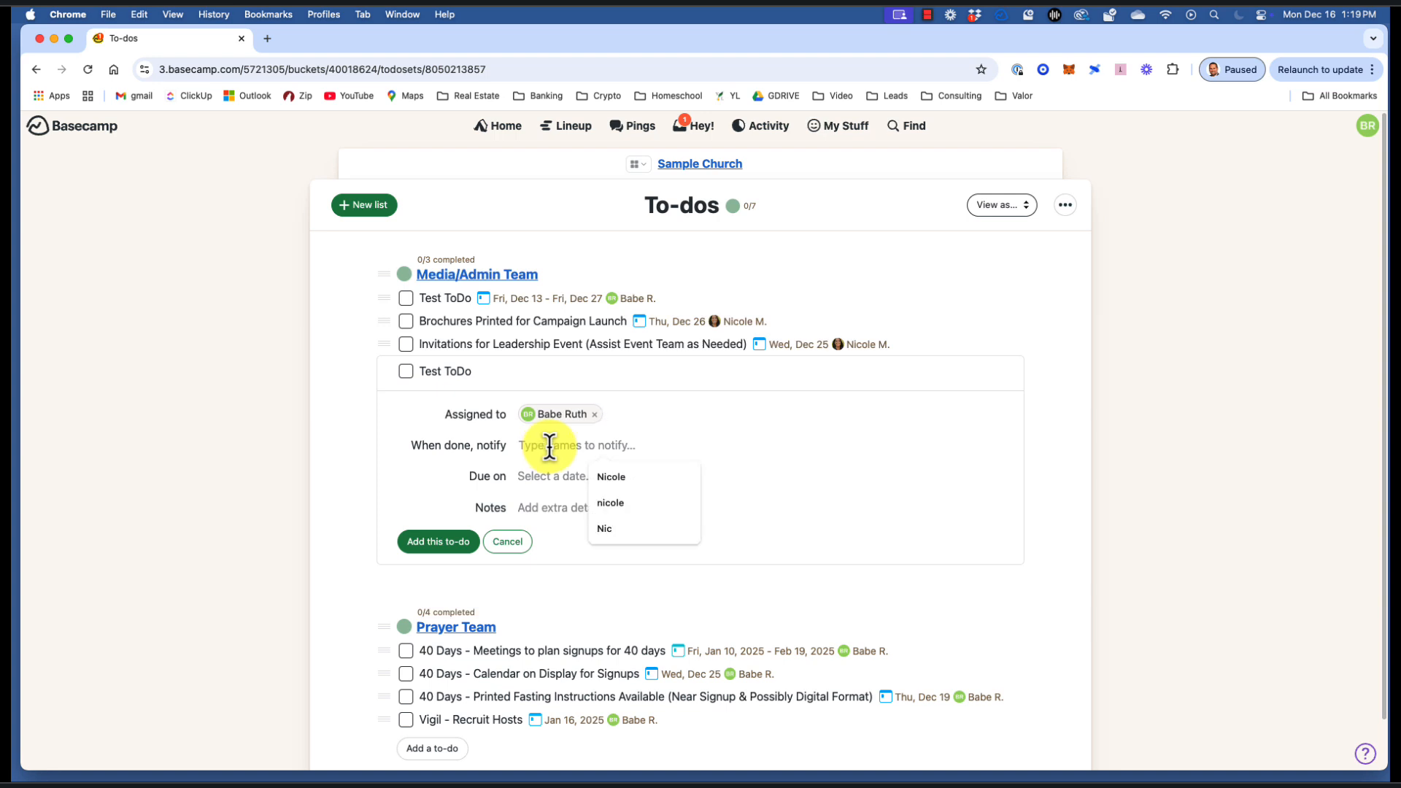
type("Nic")
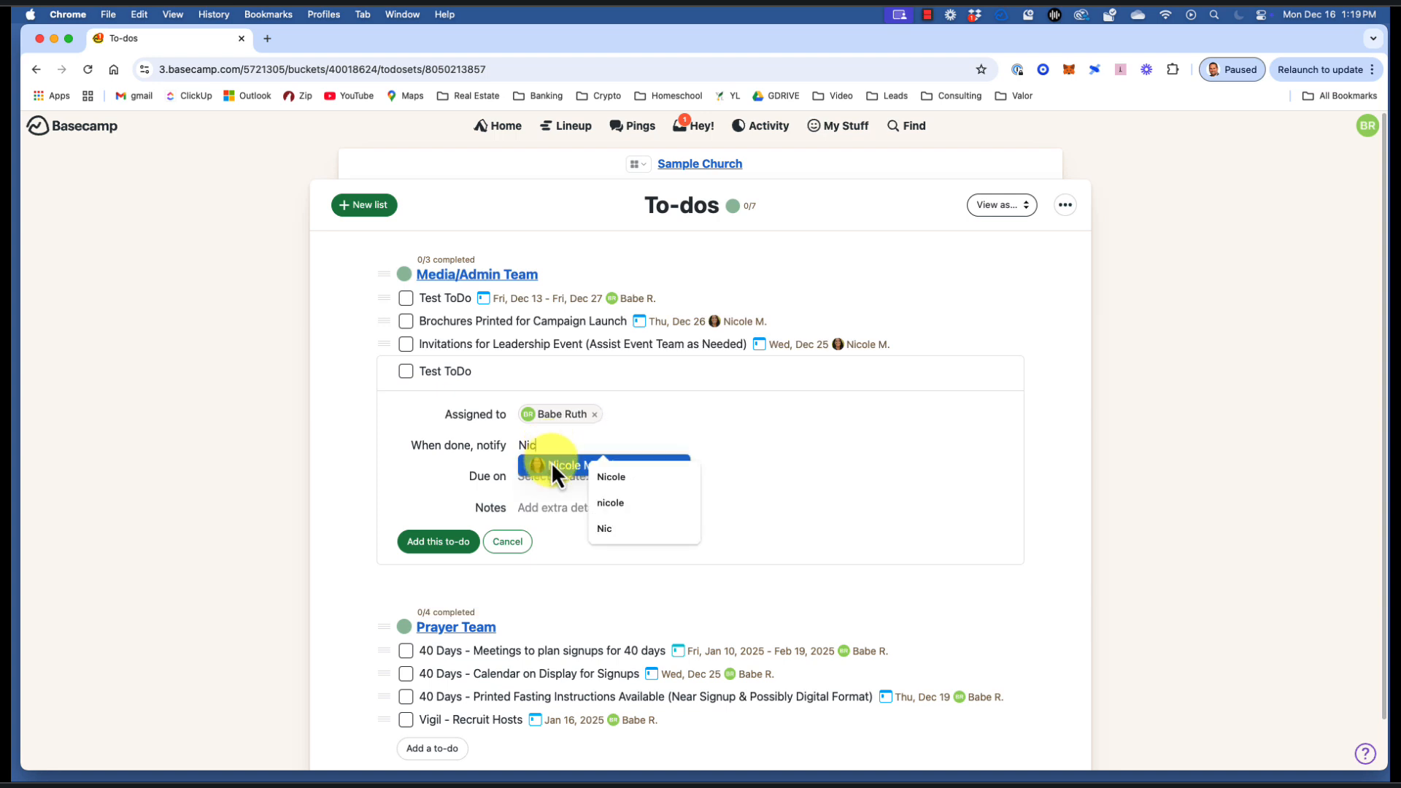
left_click(553, 465)
Compare the specific-day and multiple-day due options, keep the to-do at no due date, and add it to the Media/Admin Team list.
left_click(559, 478)
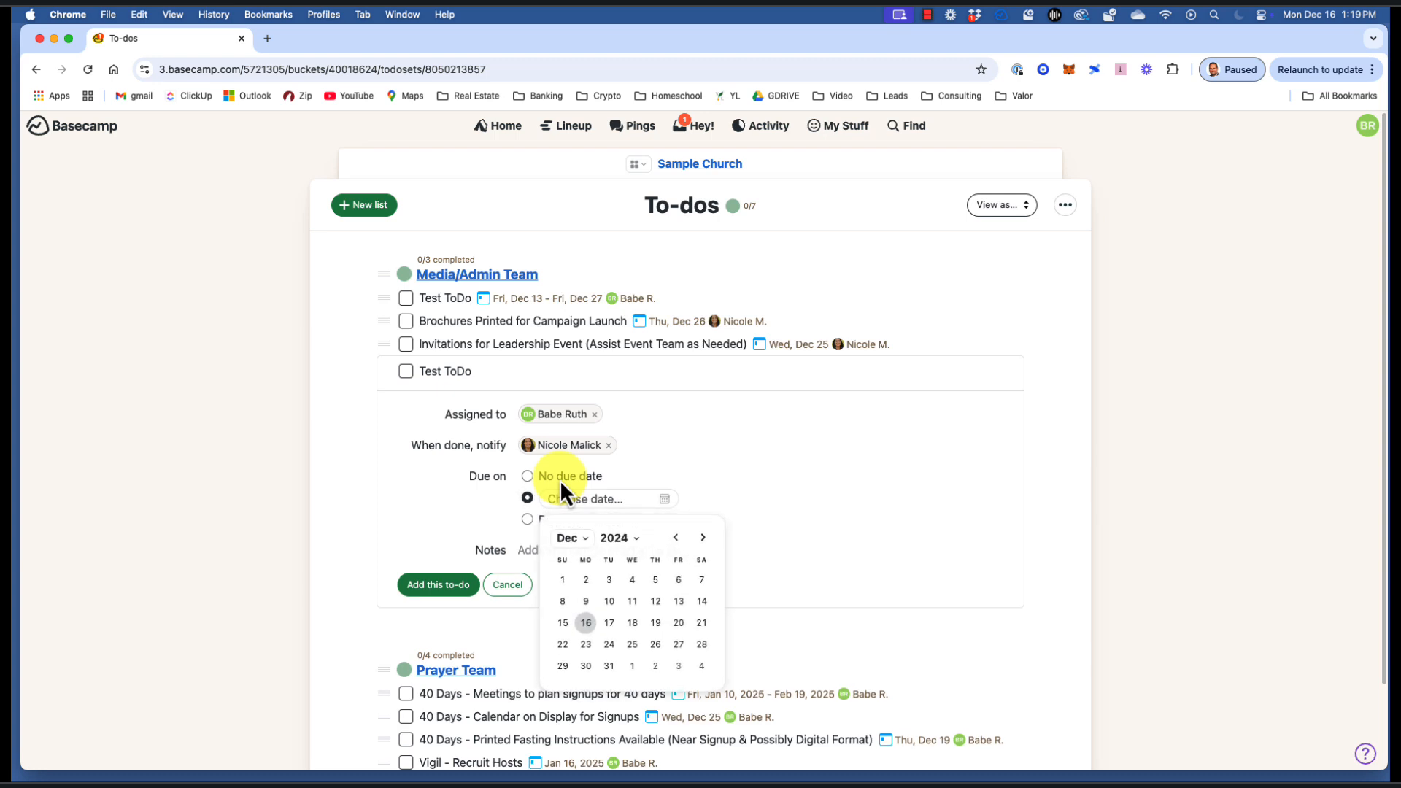
left_click(766, 491)
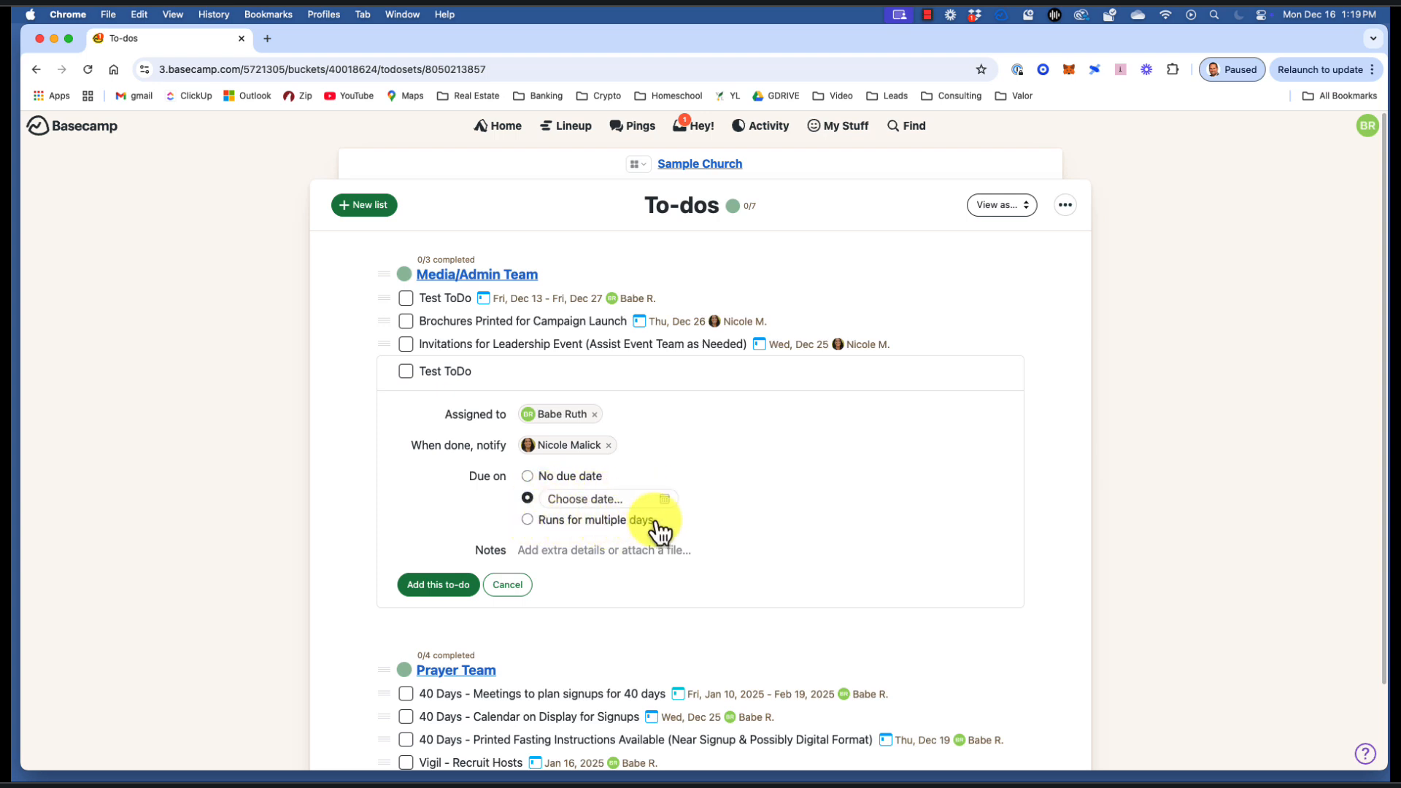
left_click(527, 520)
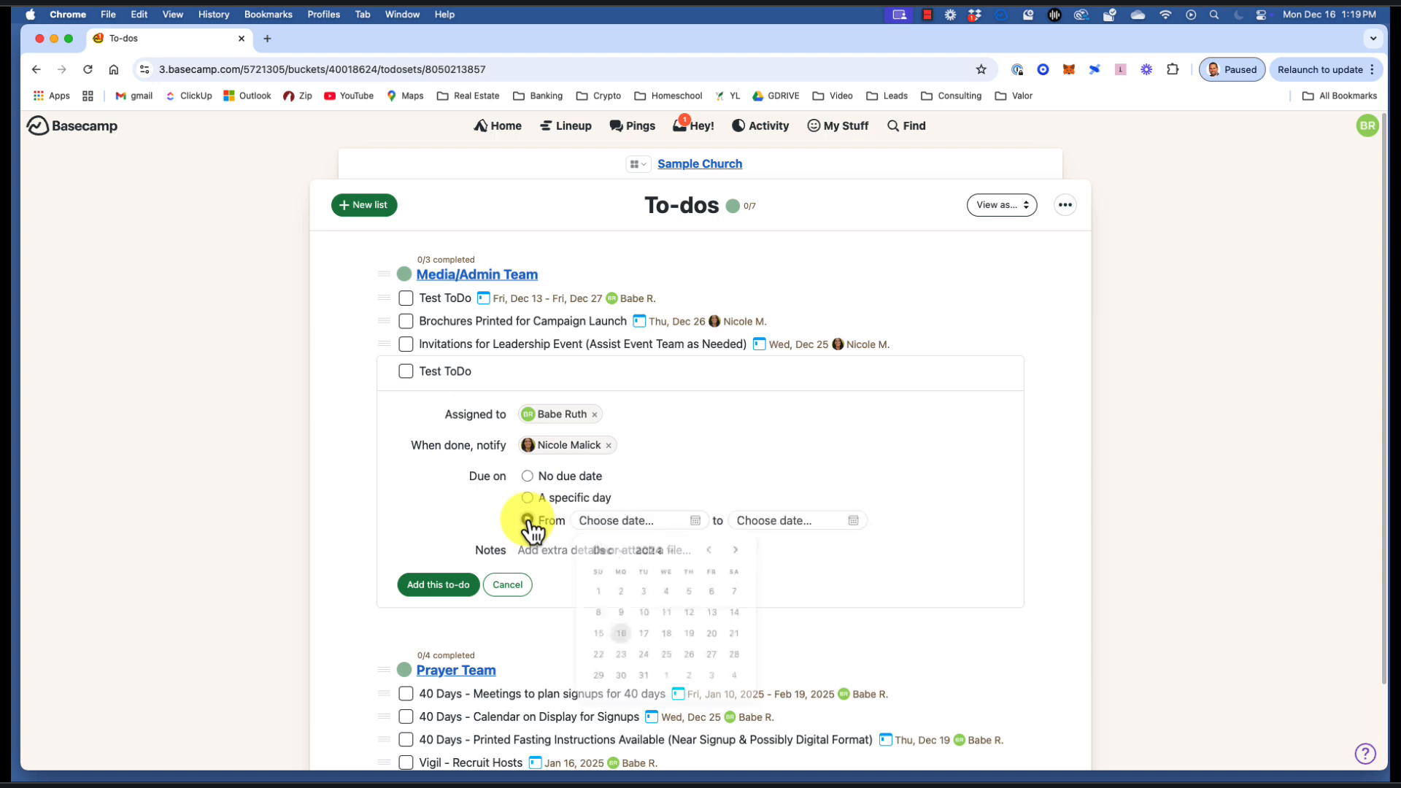
left_click(529, 500)
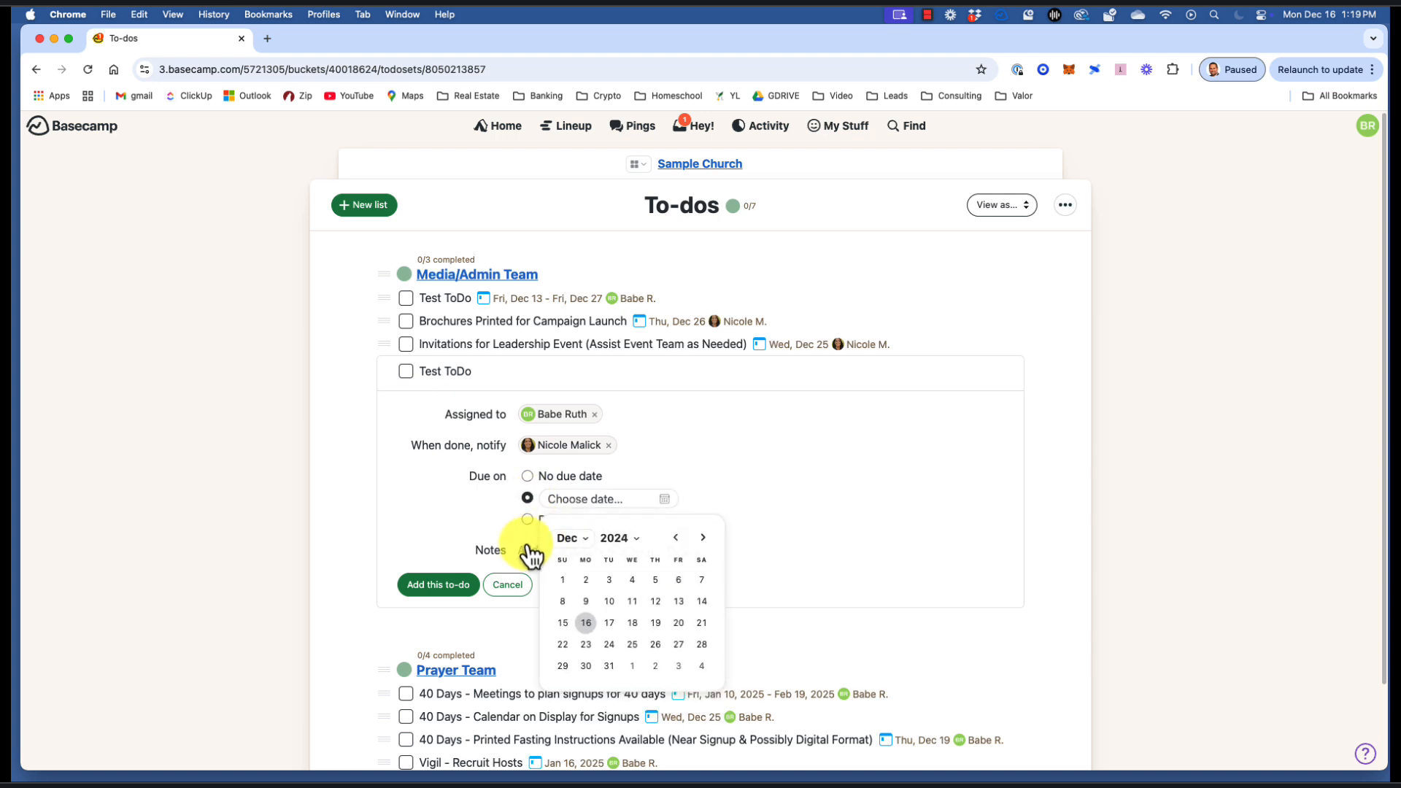
key("Escape")
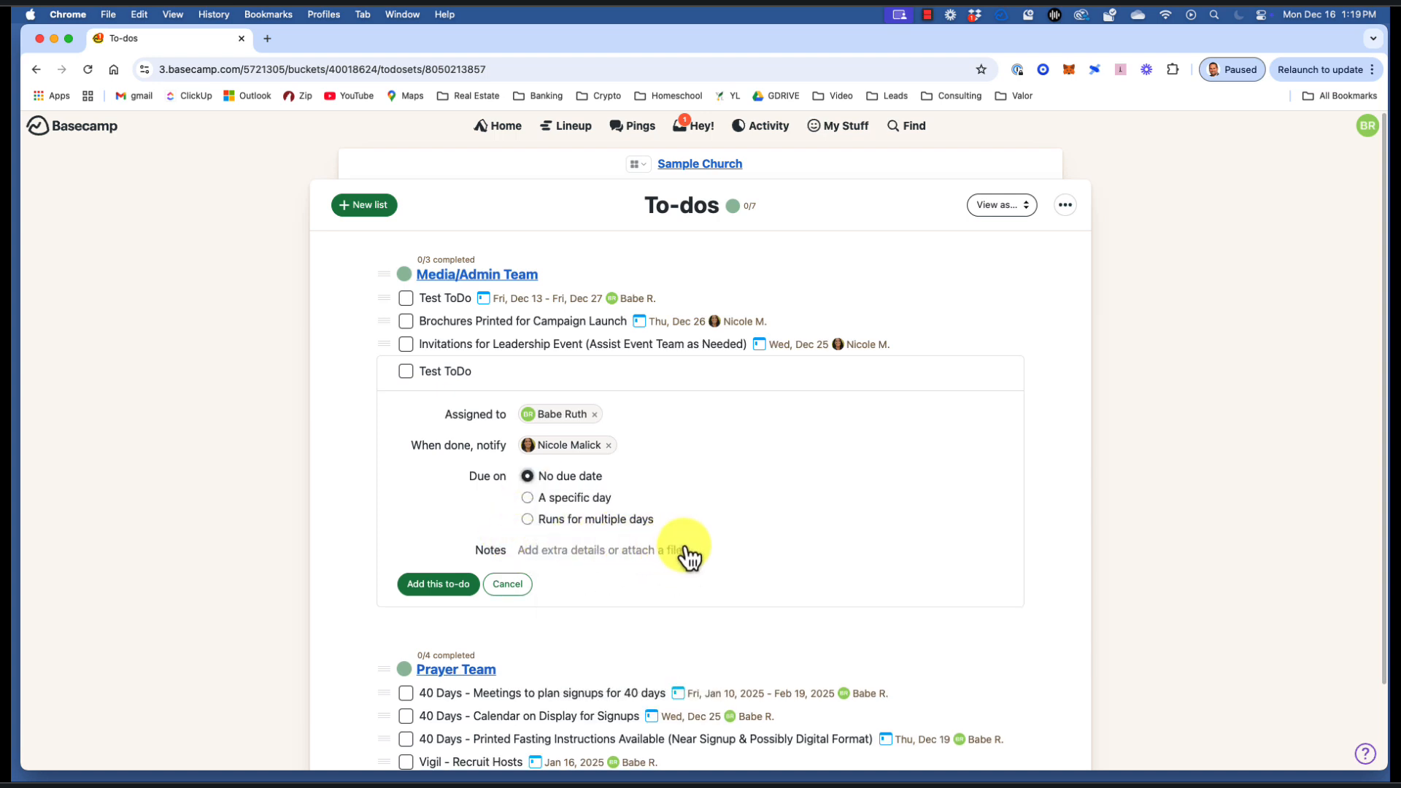
left_click(445, 585)
left_click(481, 584)
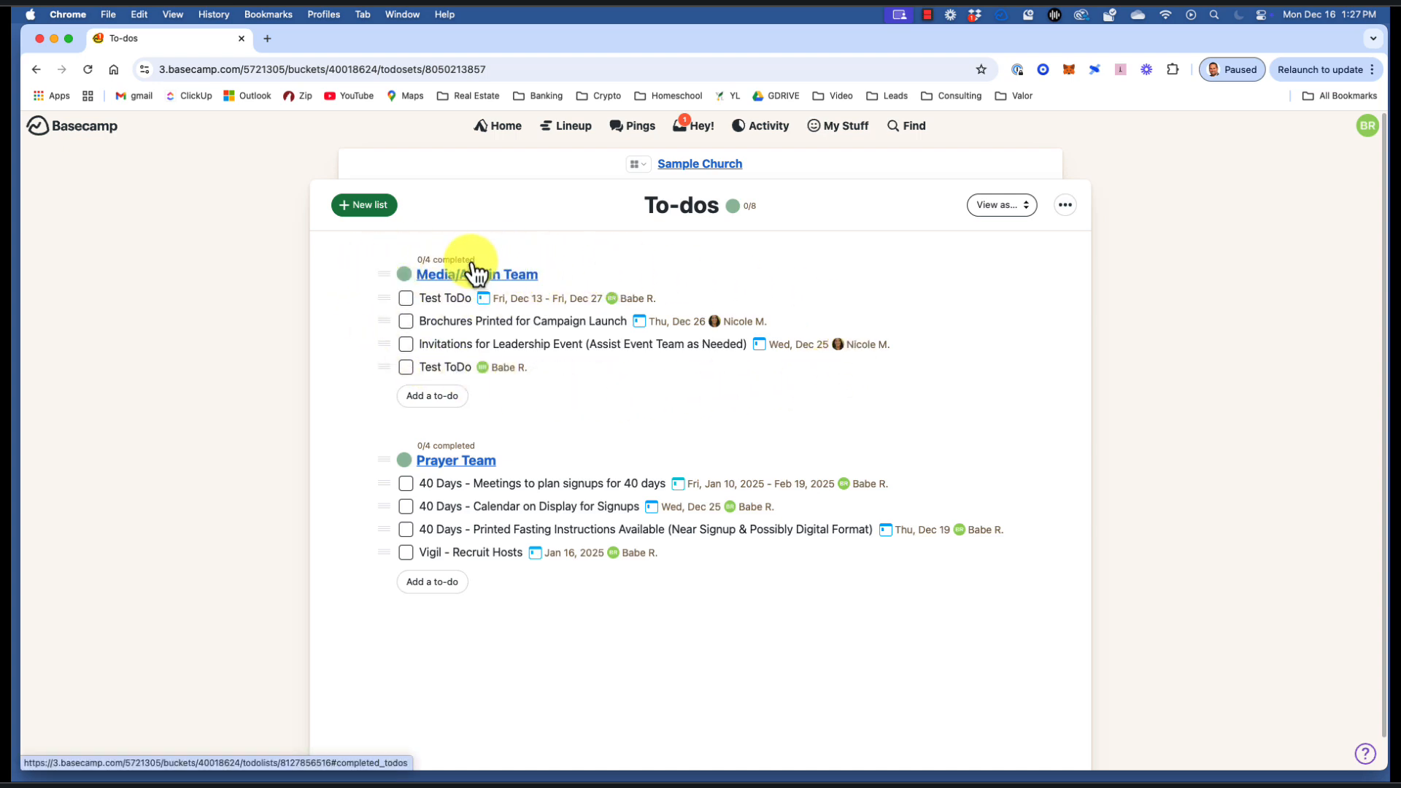
Create a new to-do list named "Campaign Brochure Process" without tracking it on the Hill Chart.
left_click(373, 207)
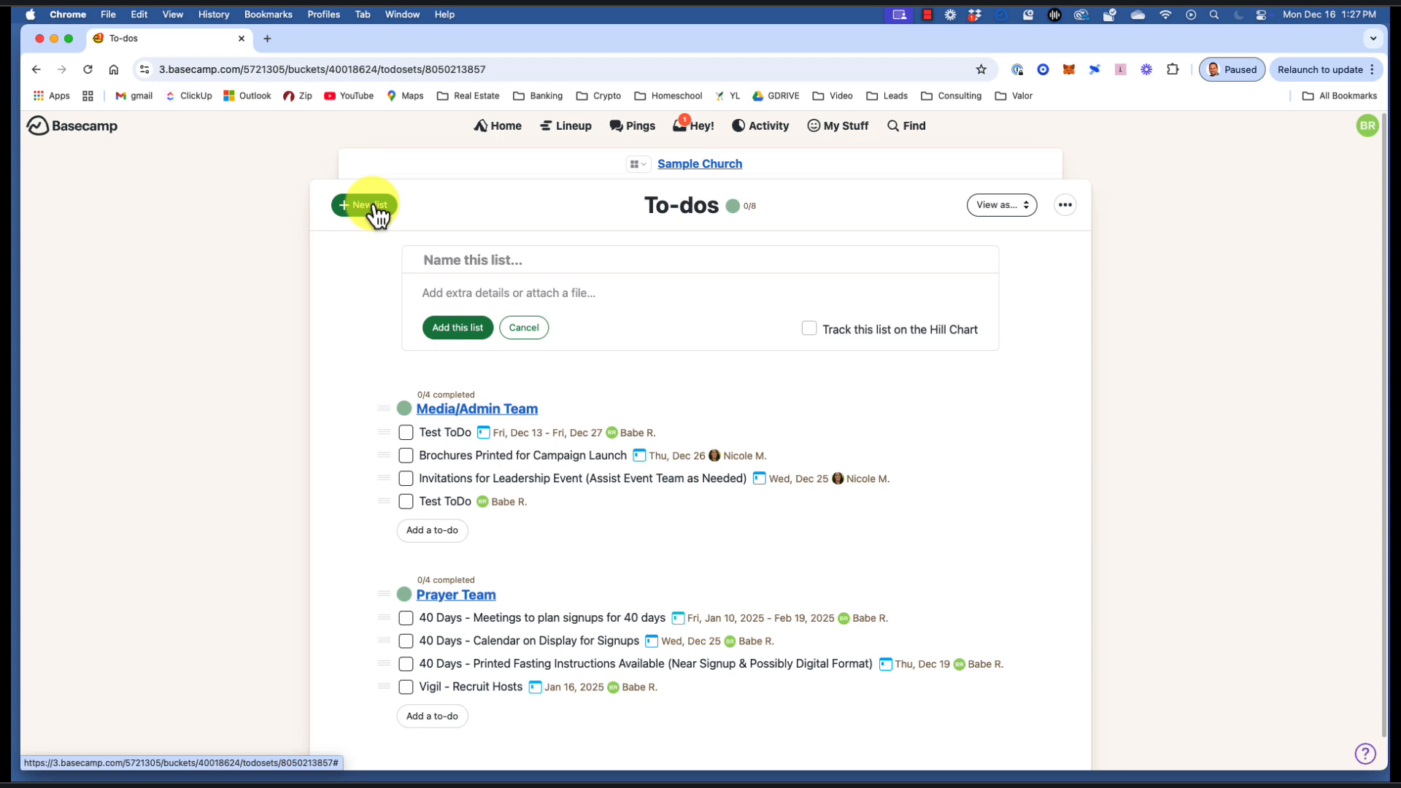
left_click(499, 252)
type("Campaig")
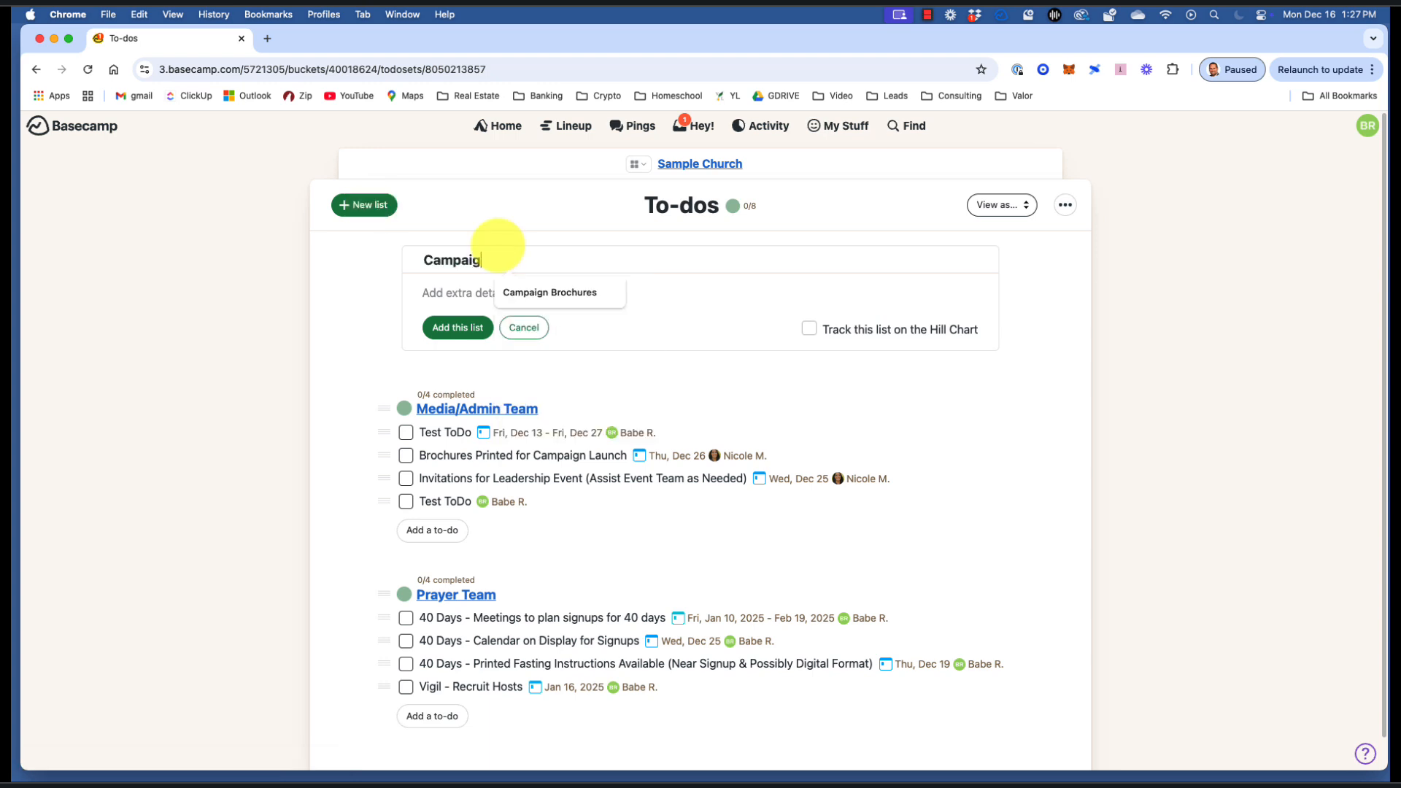
type("n Brochure ")
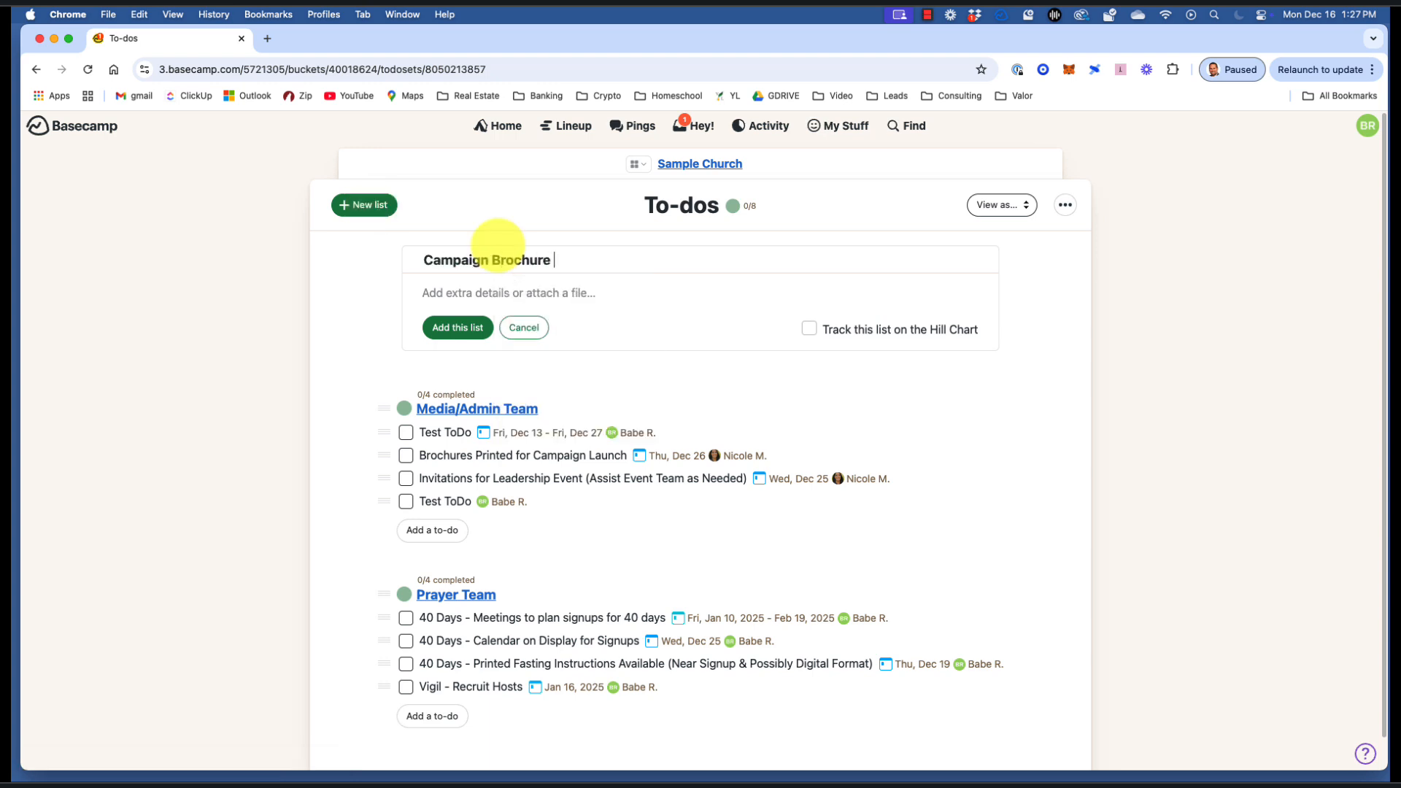
type("Process")
left_click(460, 330)
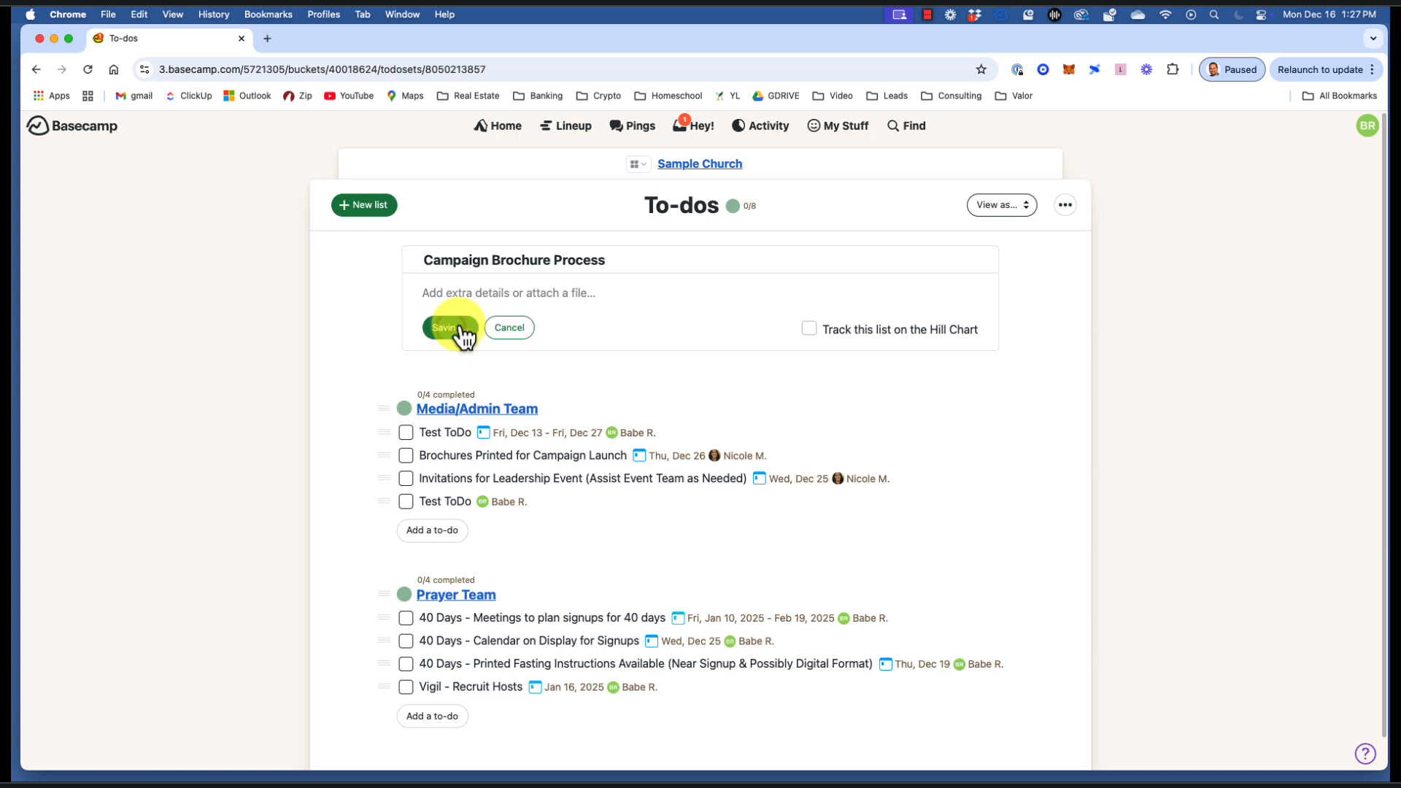
left_click(746, 166)
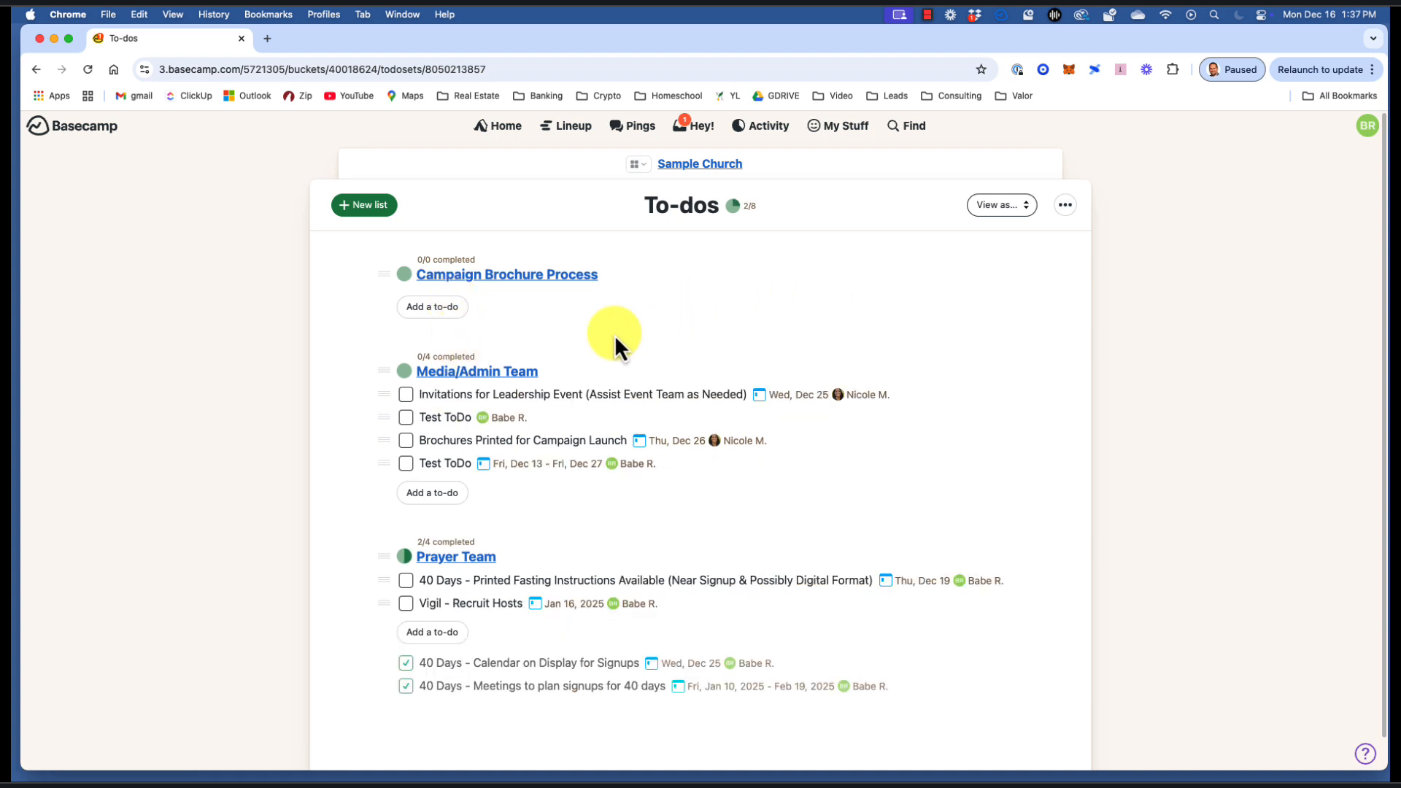
Mark the Invitations for Leadership Event to-do in the Media/Admin Team list as completed and reopen it.
left_click(406, 396)
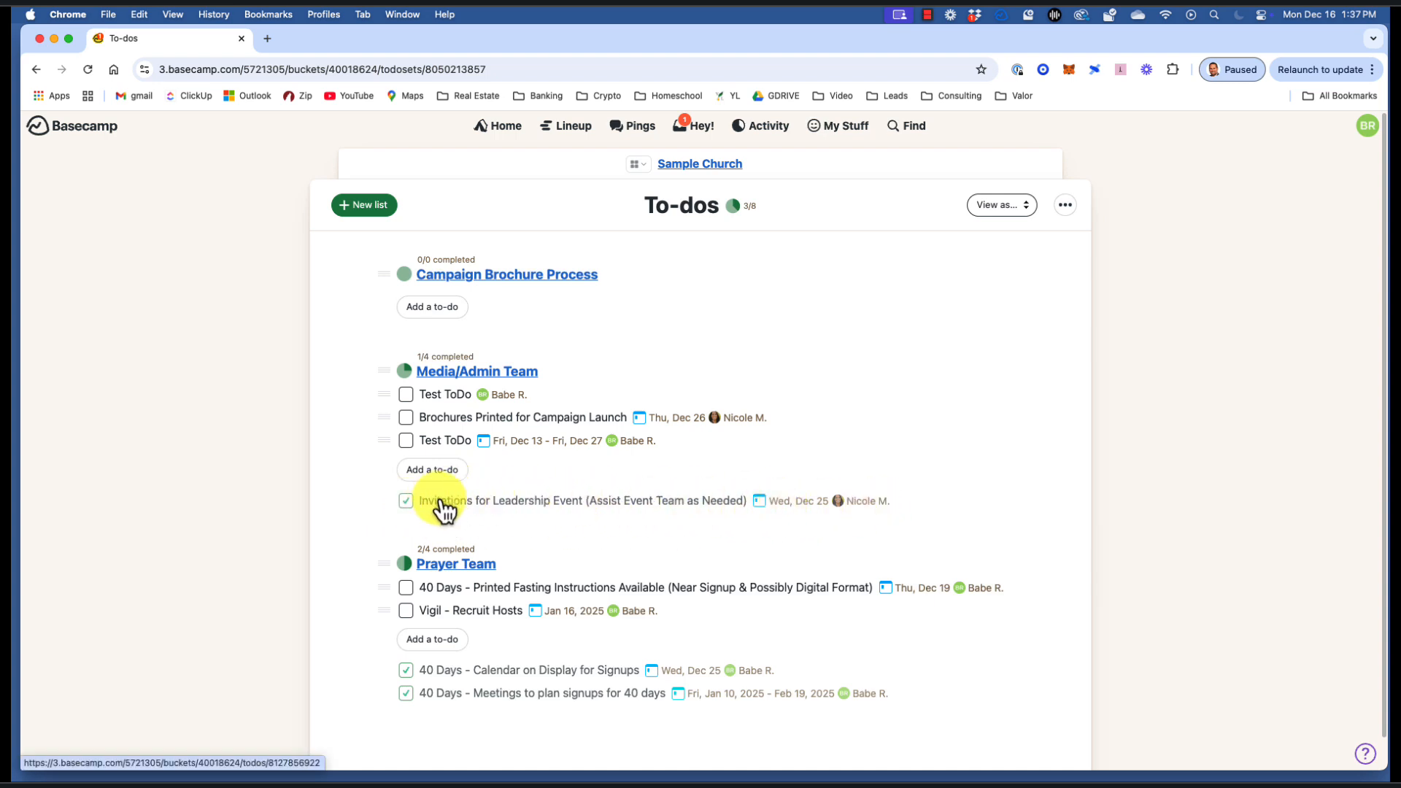
left_click(406, 499)
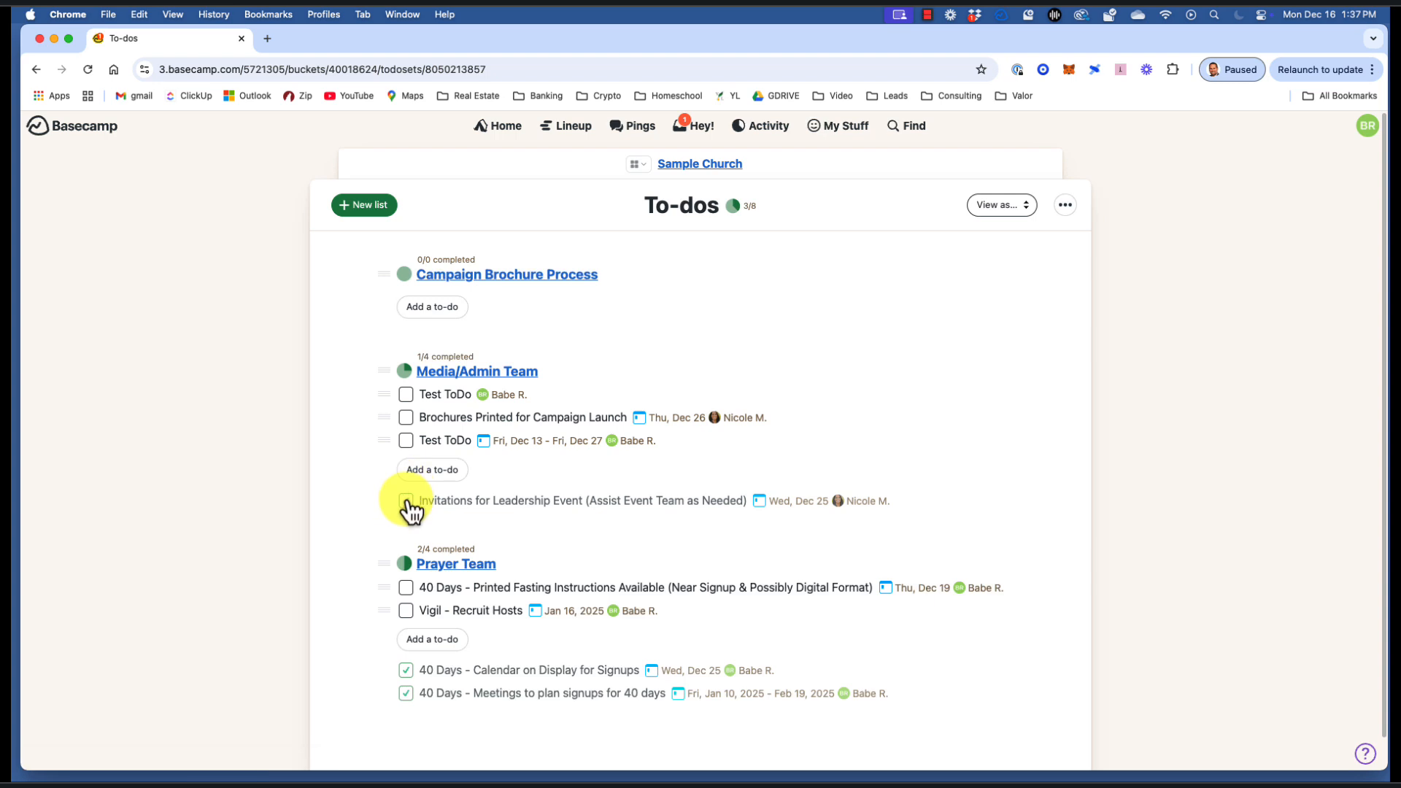
Review the Invitations for Leadership Event to-do's details, completion history, comment area, subscribers and available actions.
left_click(484, 465)
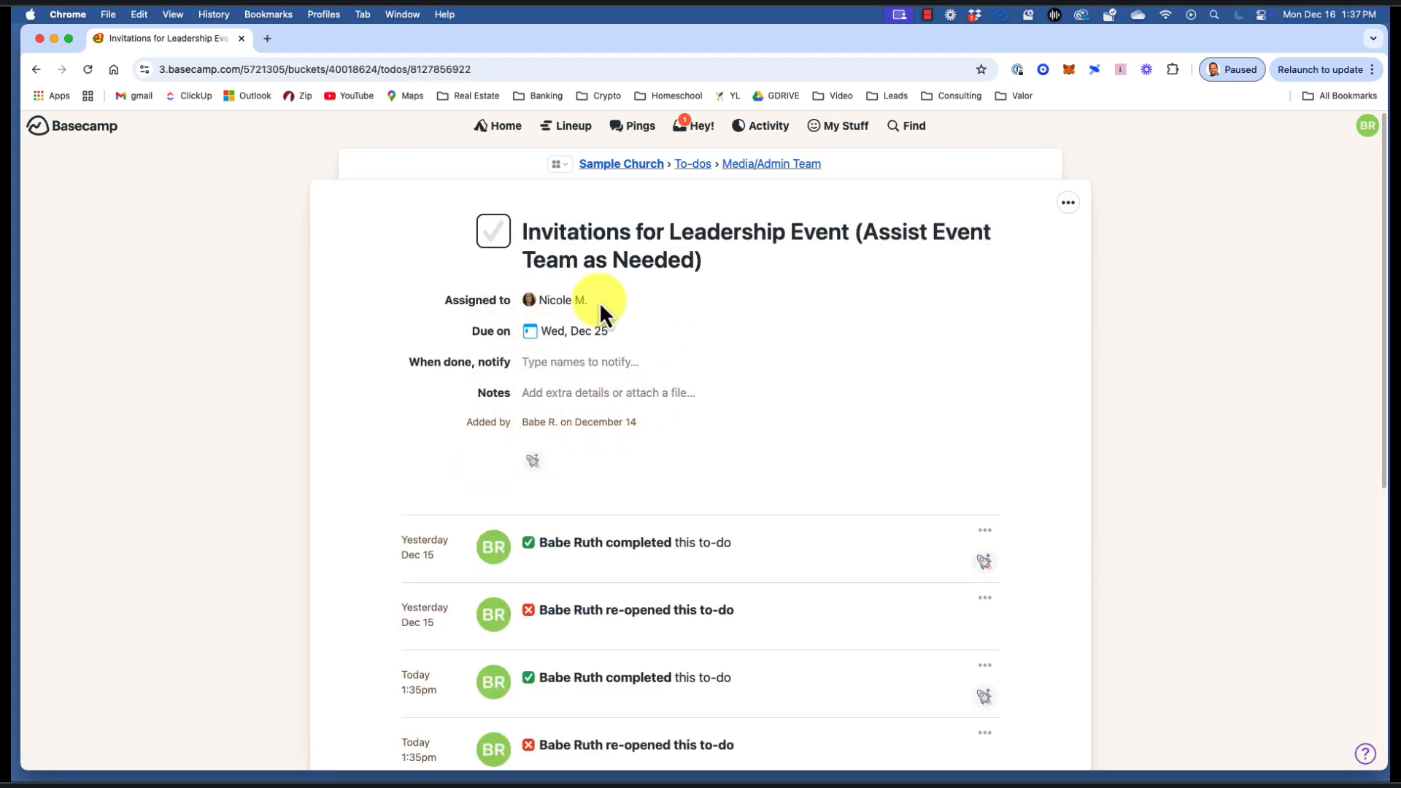
scroll(726, 403, "down", 1)
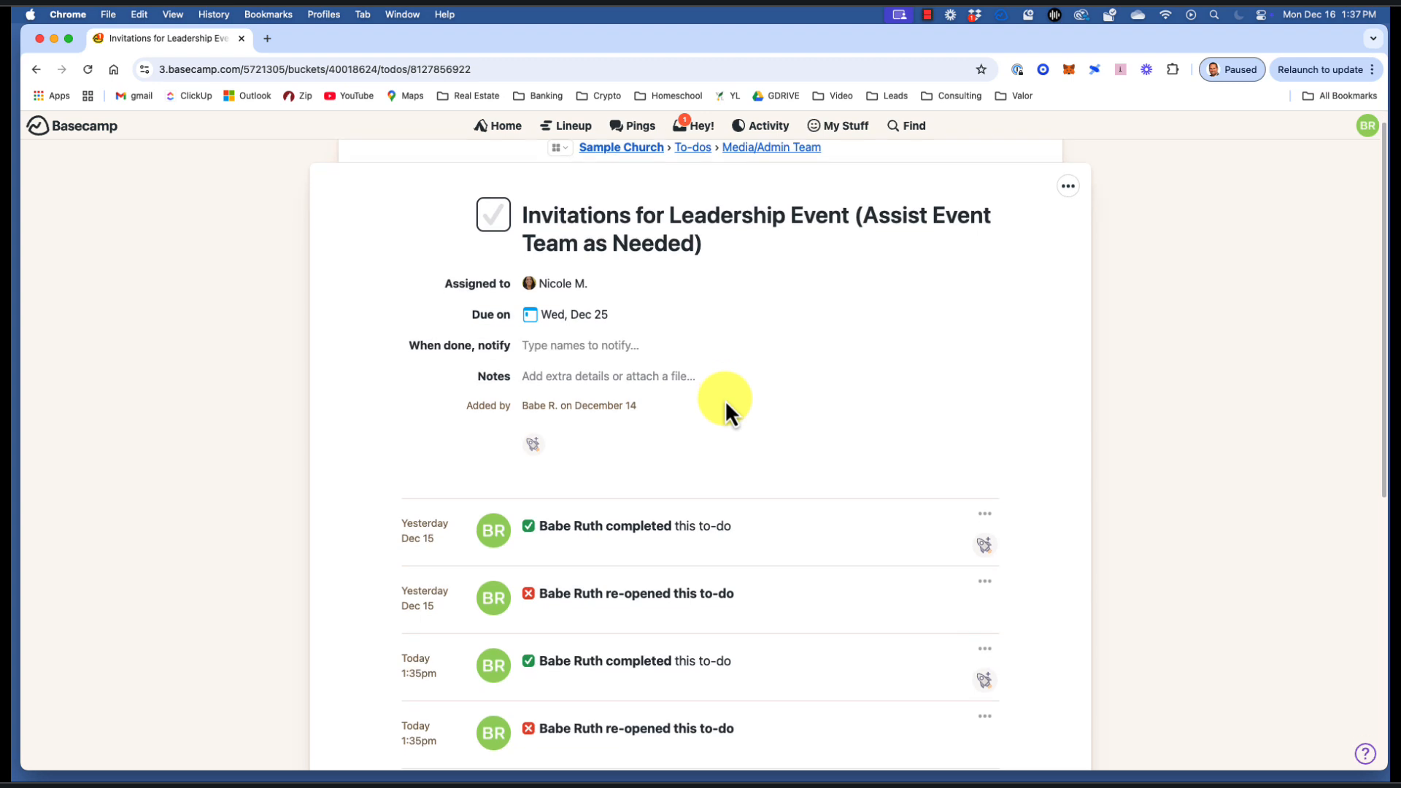
scroll(813, 461, "down", 3)
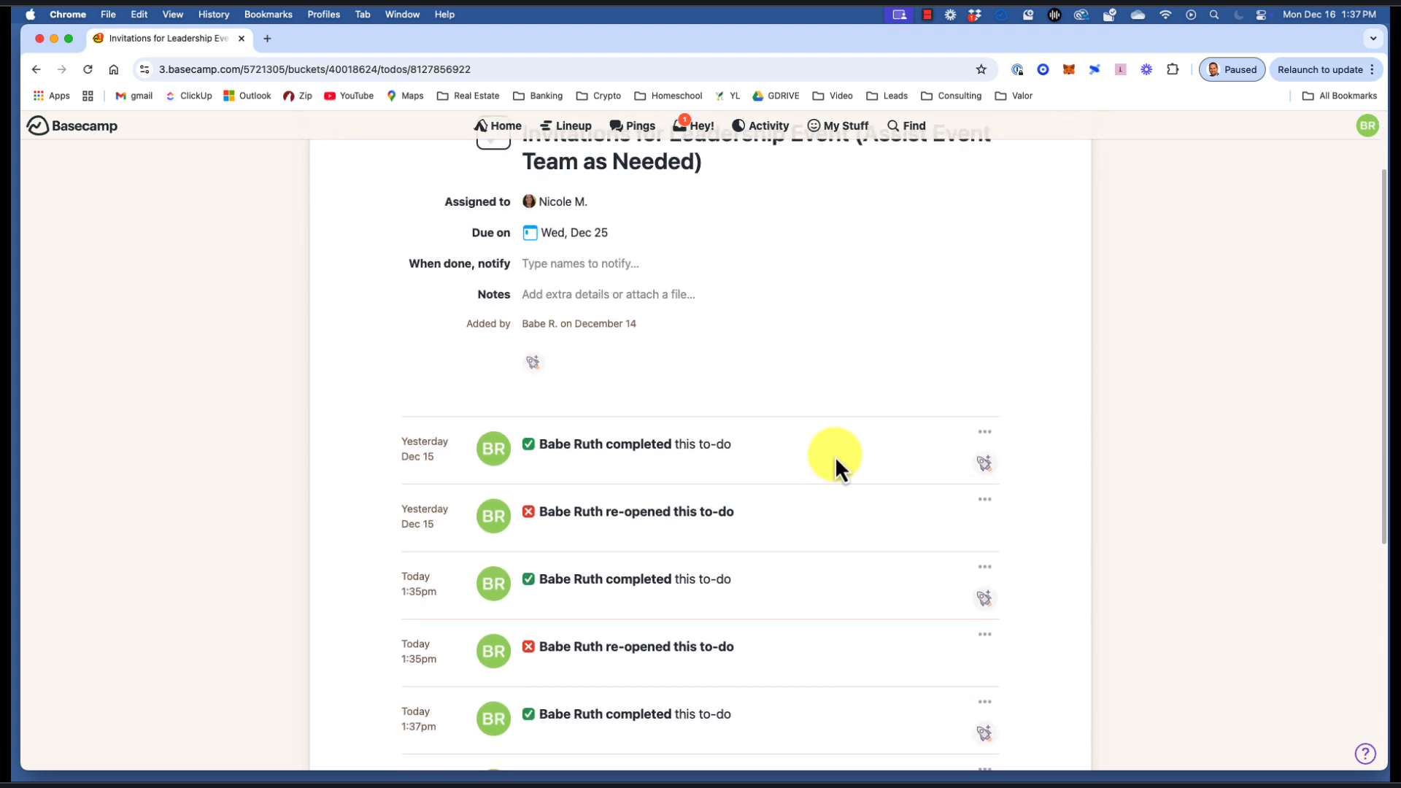
scroll(729, 540, "down", 10)
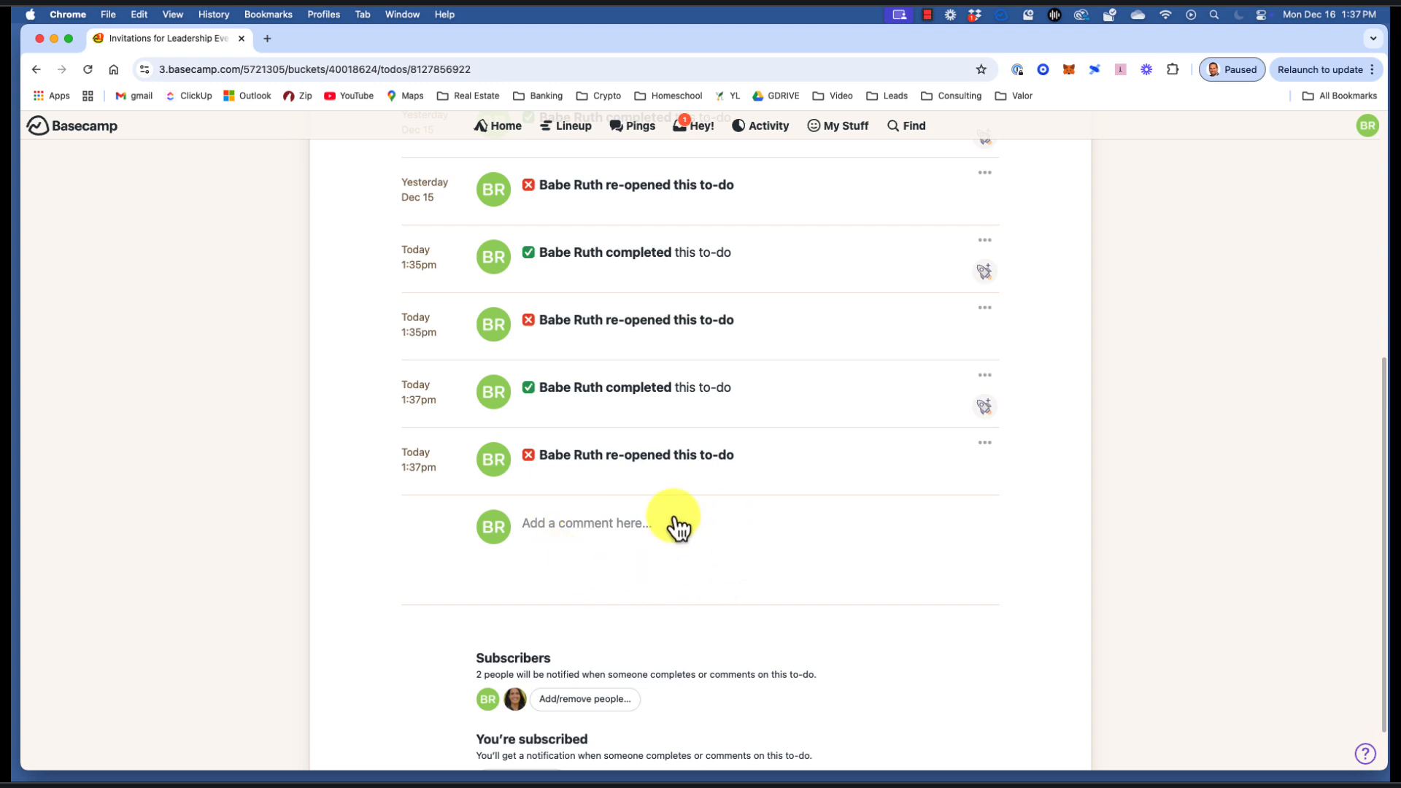
scroll(641, 544, "up", 12)
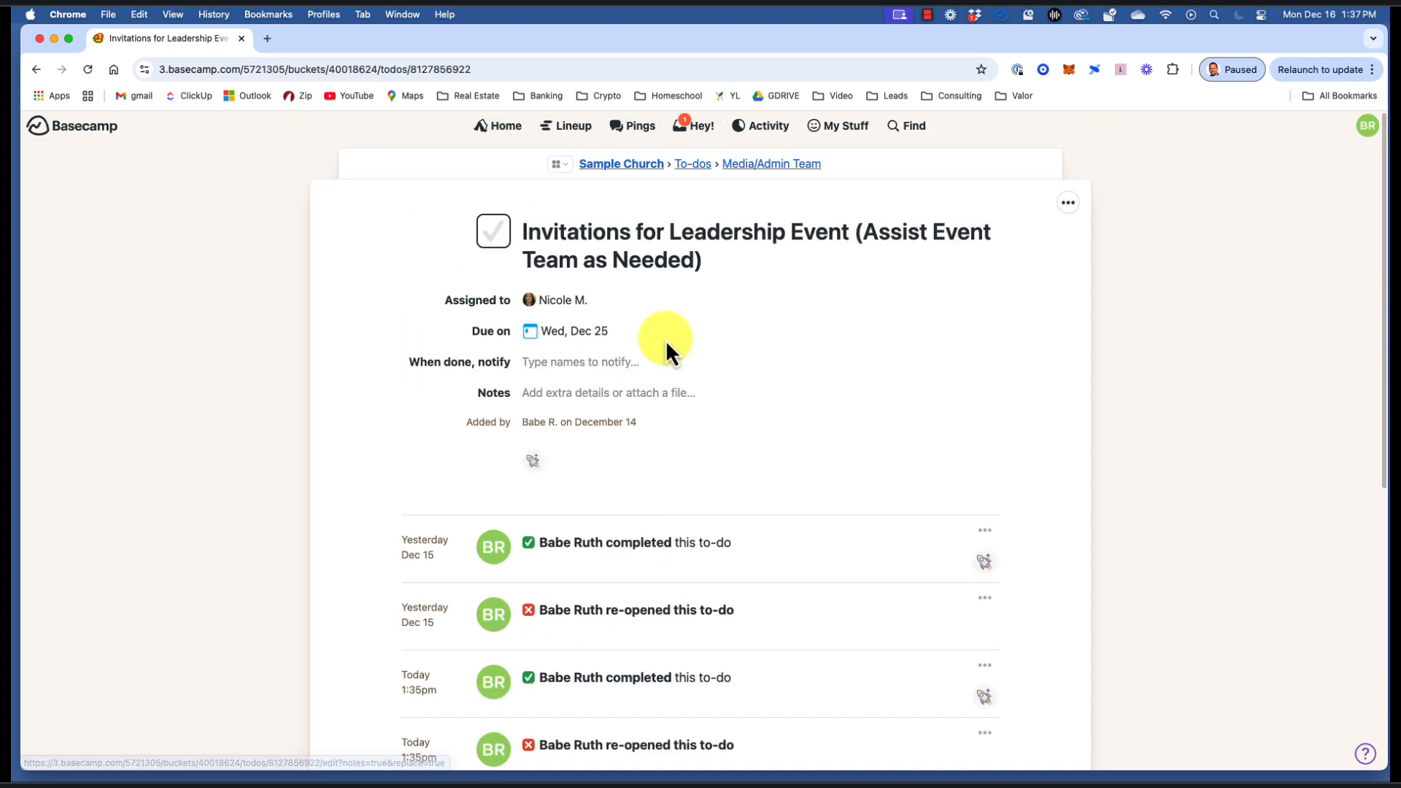
left_click(1069, 204)
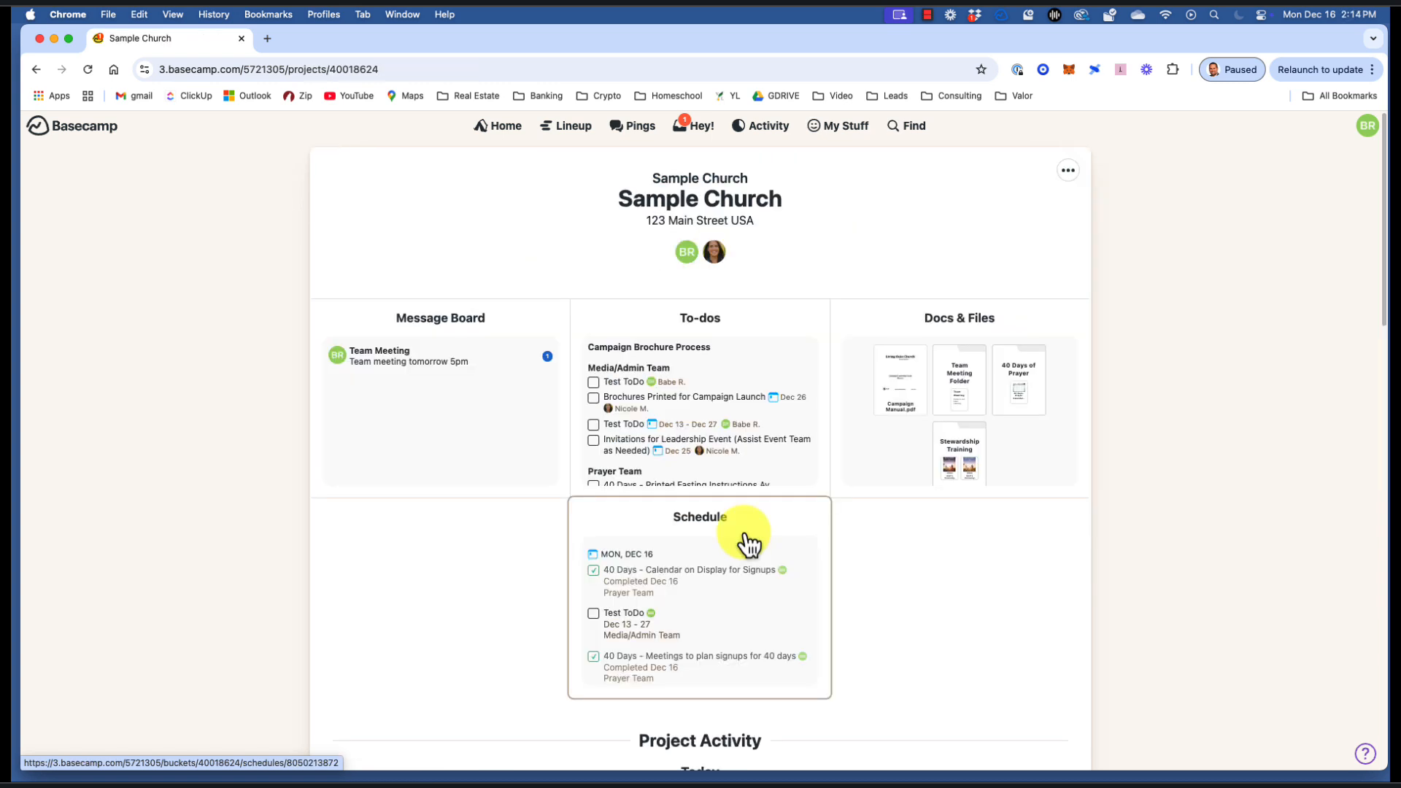
Review the project schedule for December 12, 13 and 16, and open the Test ToDo scheduled on December 16.
left_click(749, 544)
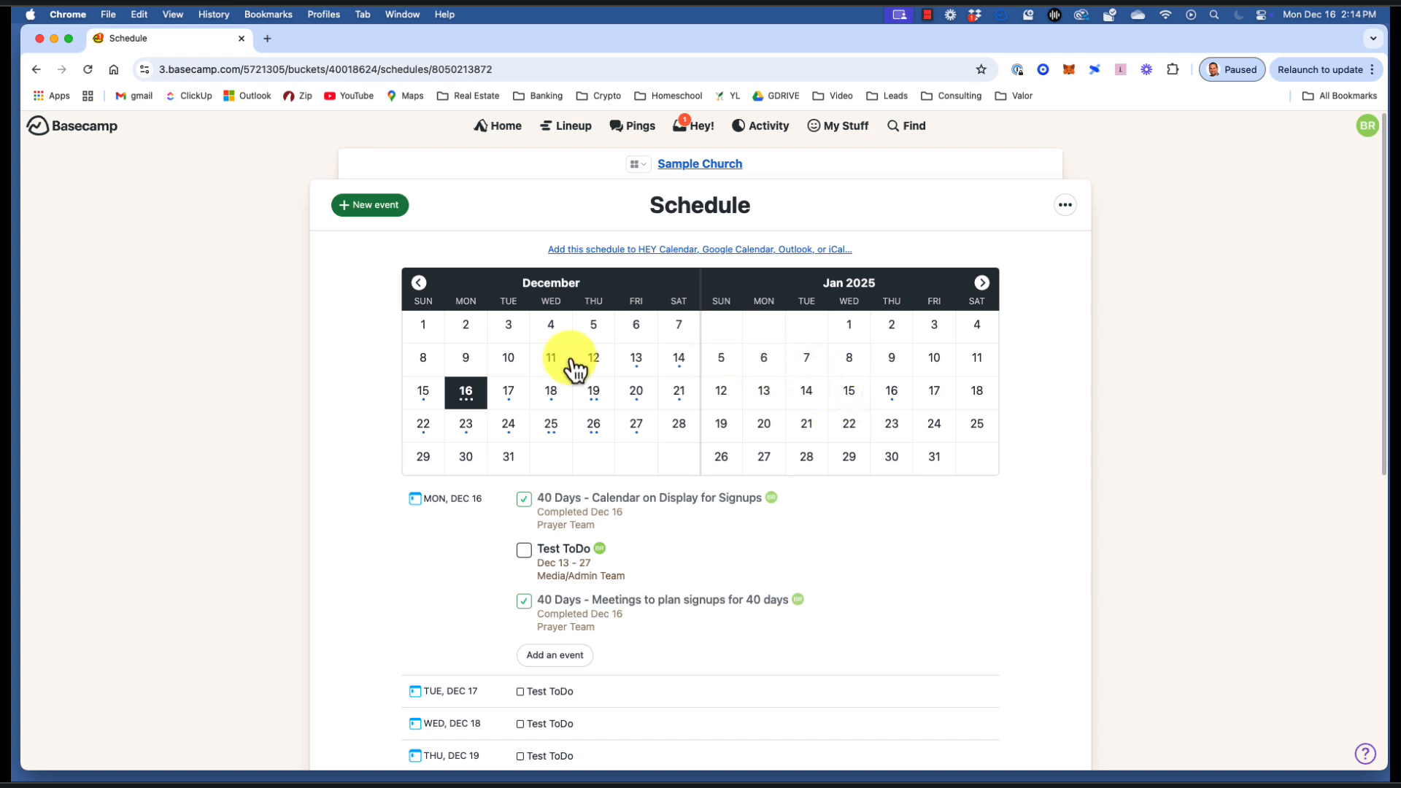
left_click(594, 367)
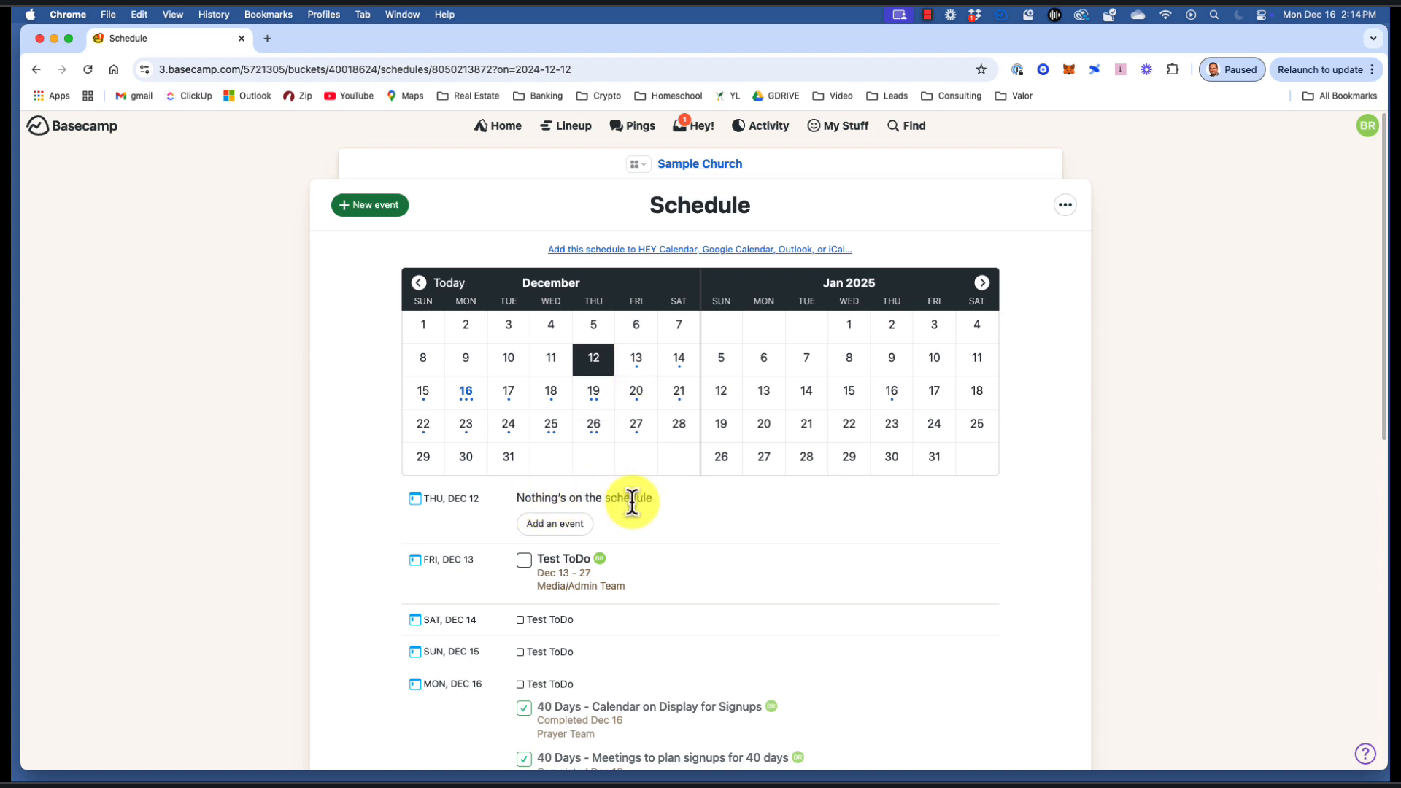
left_click(634, 365)
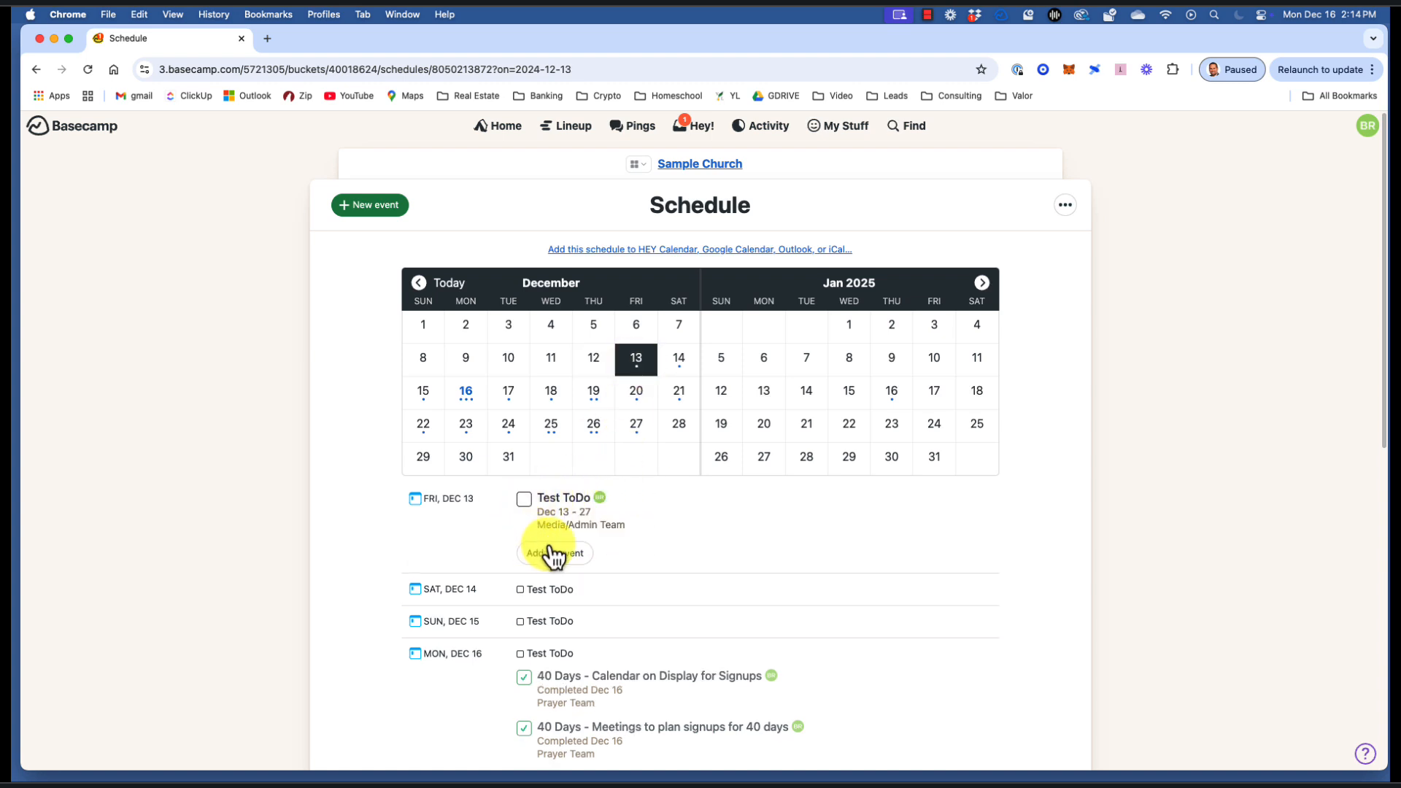
left_click(469, 399)
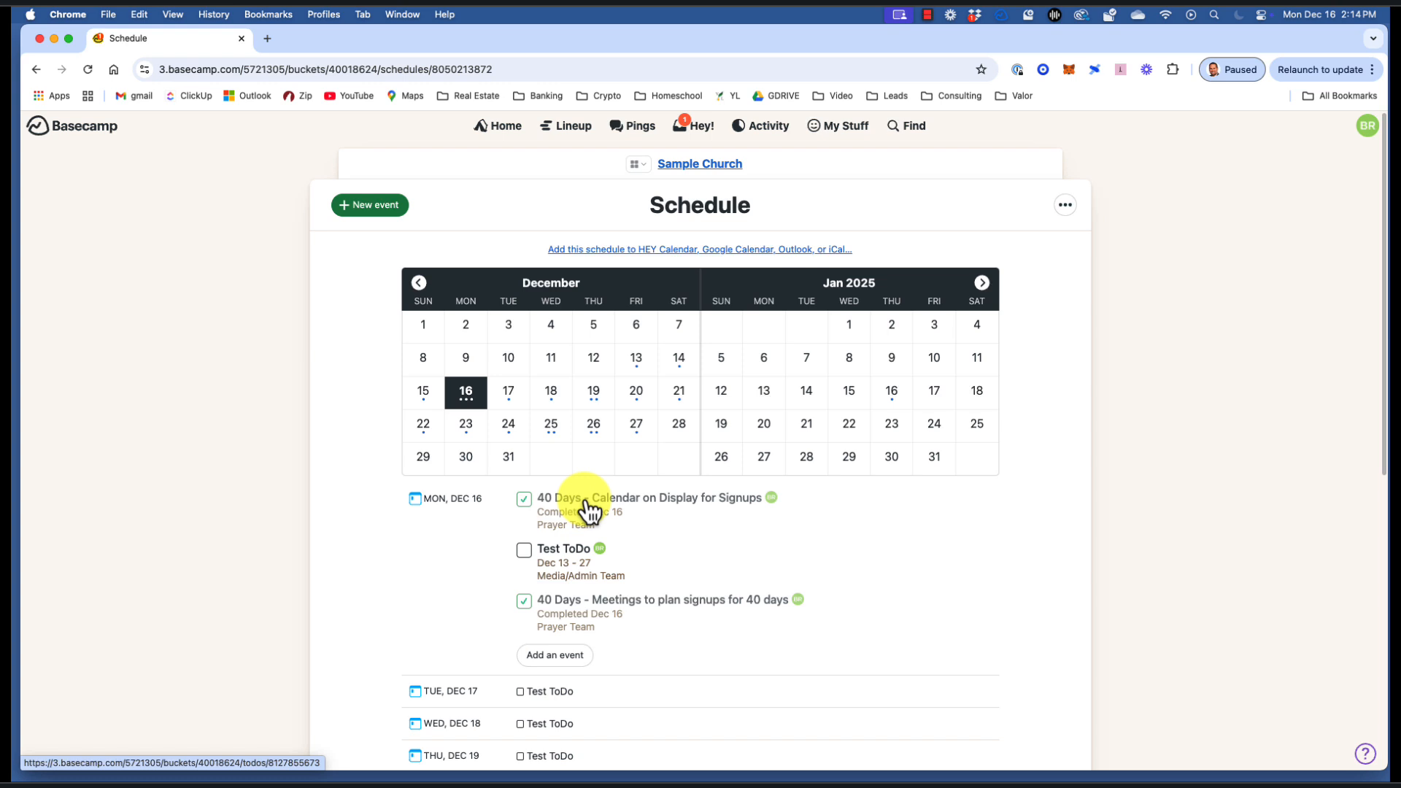
left_click(562, 549)
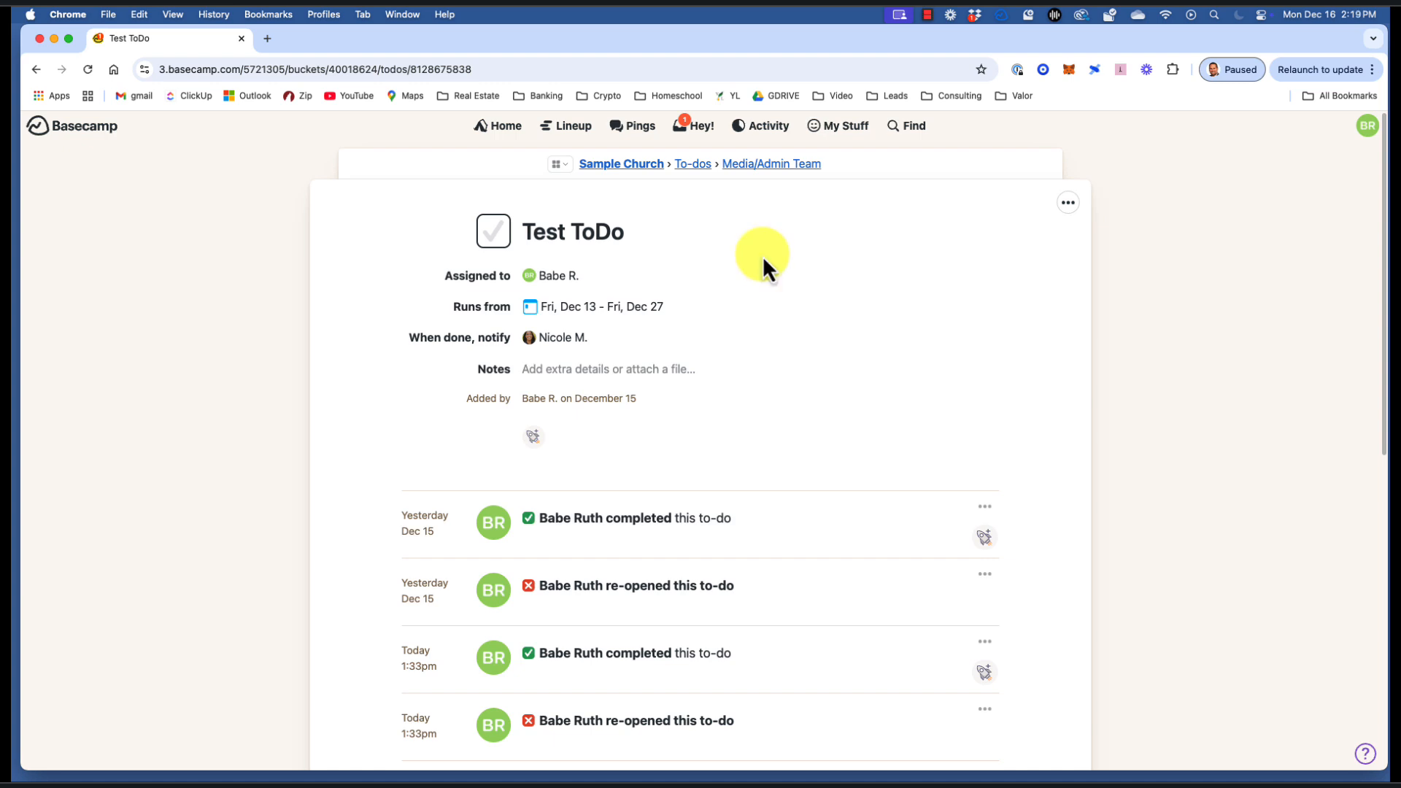
Return to the Sample Church schedule, view December 11, and start a new event.
left_click(646, 165)
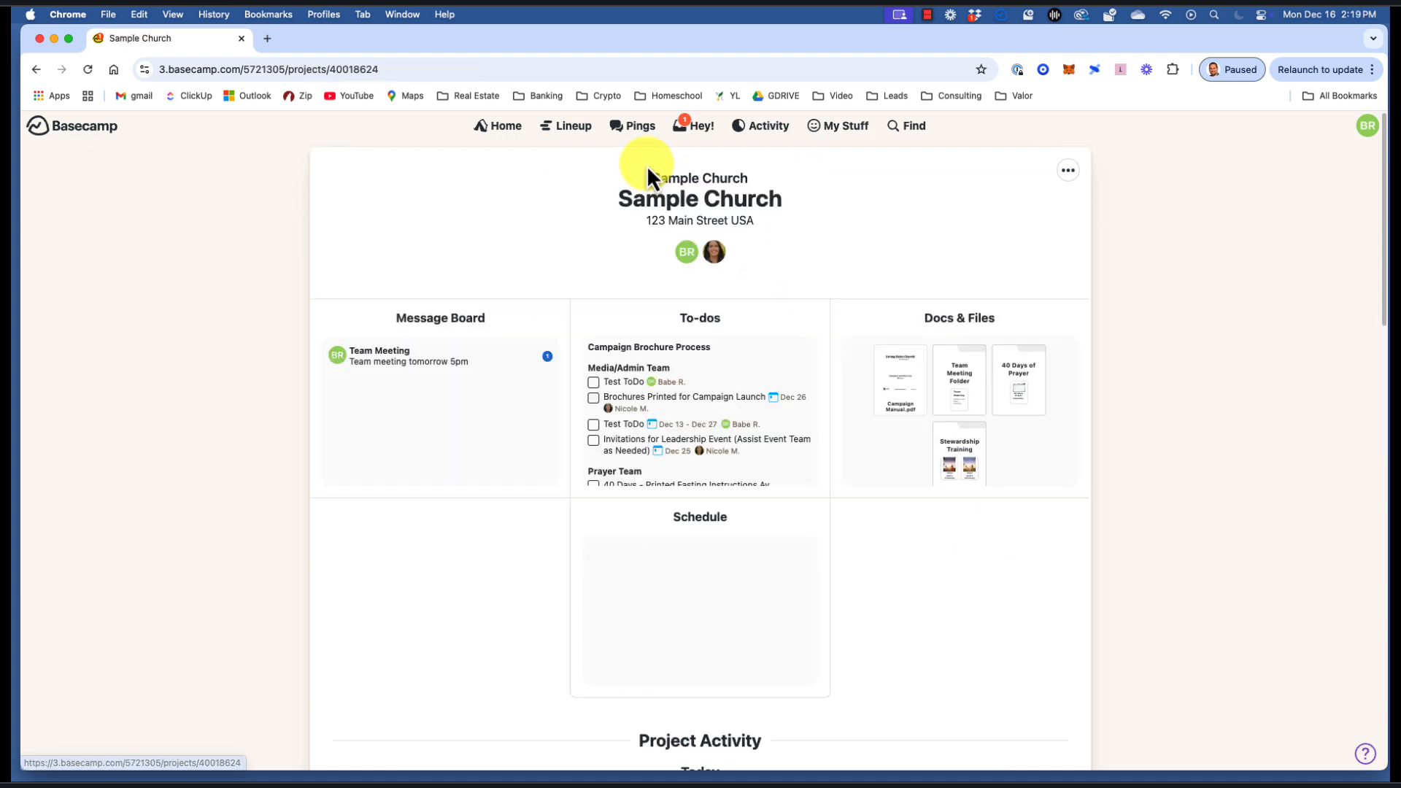
left_click(715, 552)
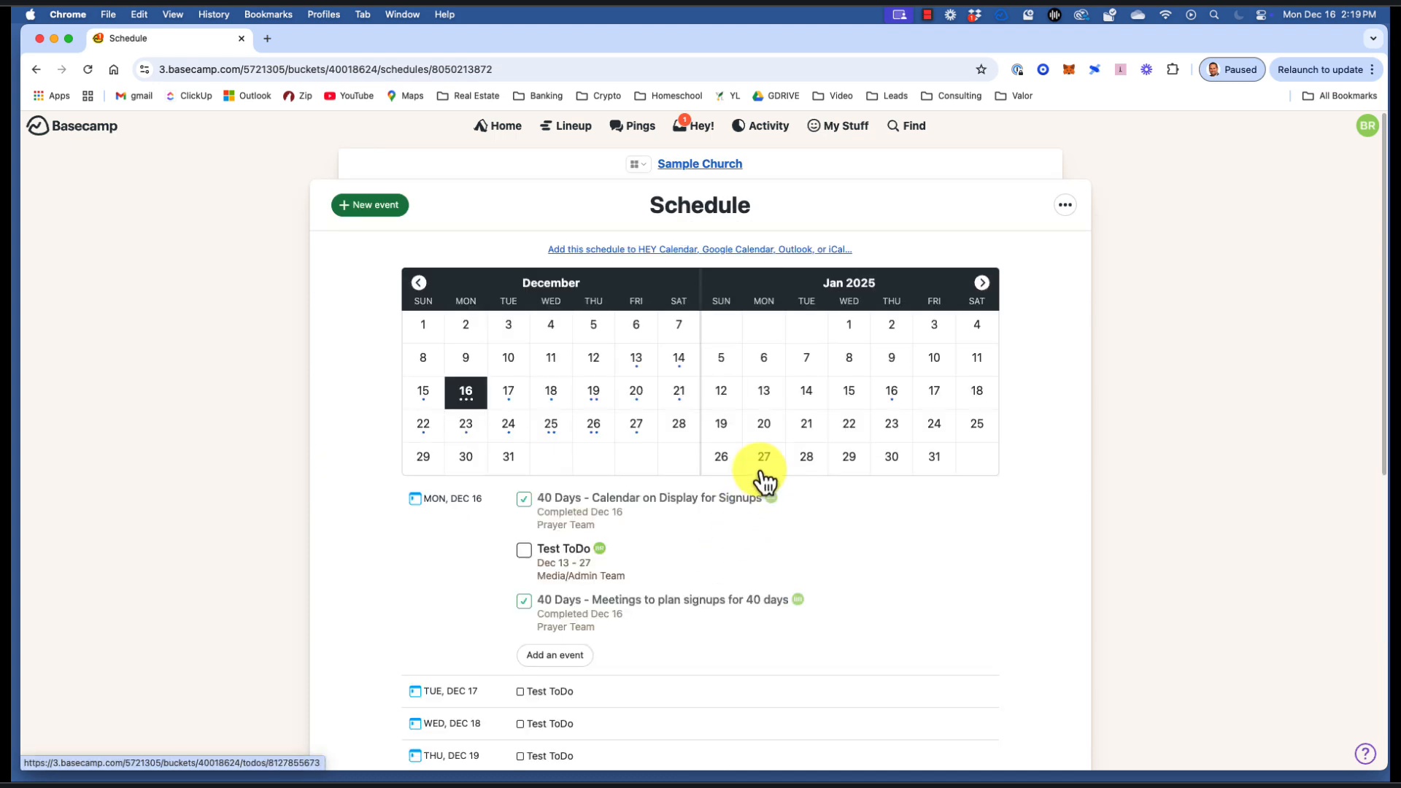
left_click(553, 365)
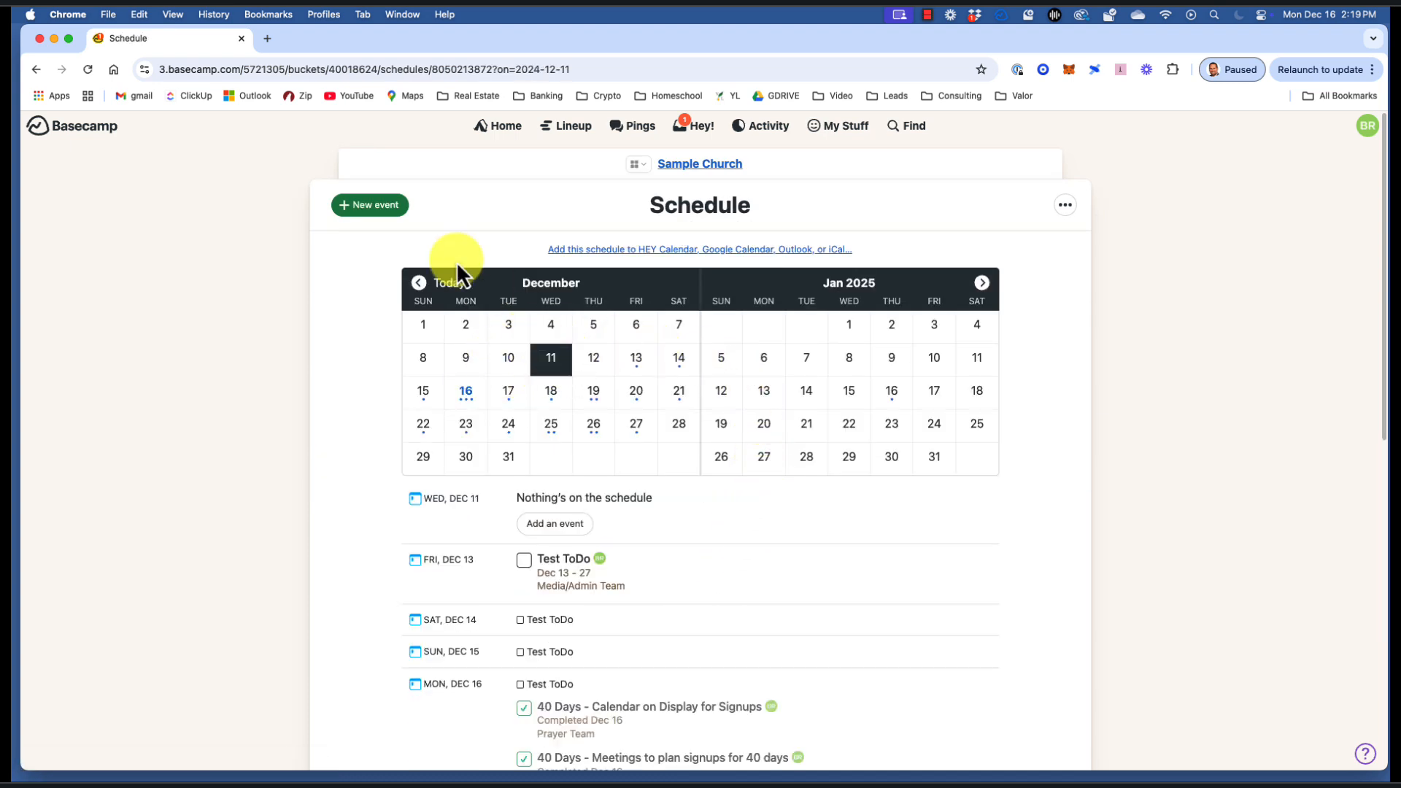
left_click(361, 210)
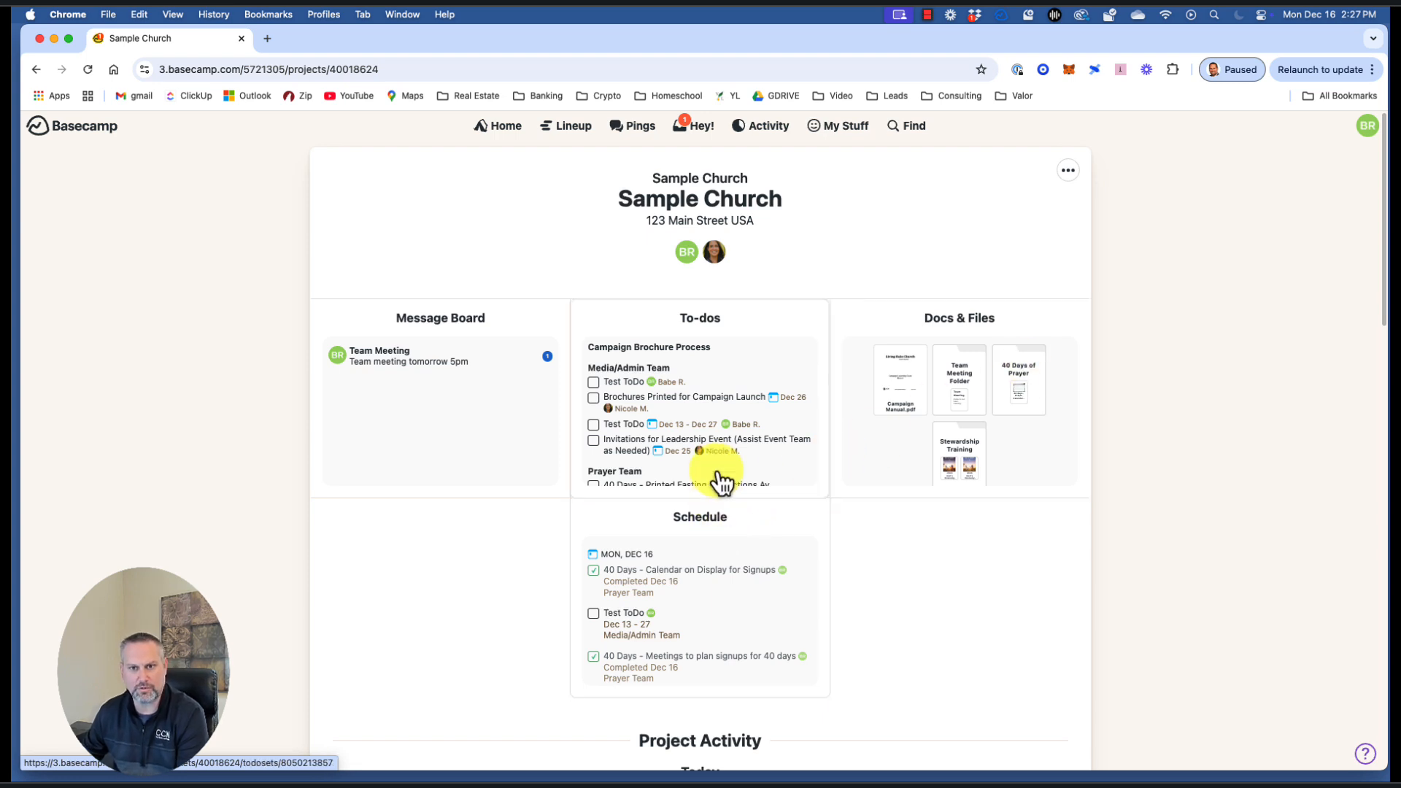
Review the personal schedule and assignments on the home page, inspect the 40 Days - Printed Fasting Instructions to-do, and return home.
left_click(498, 131)
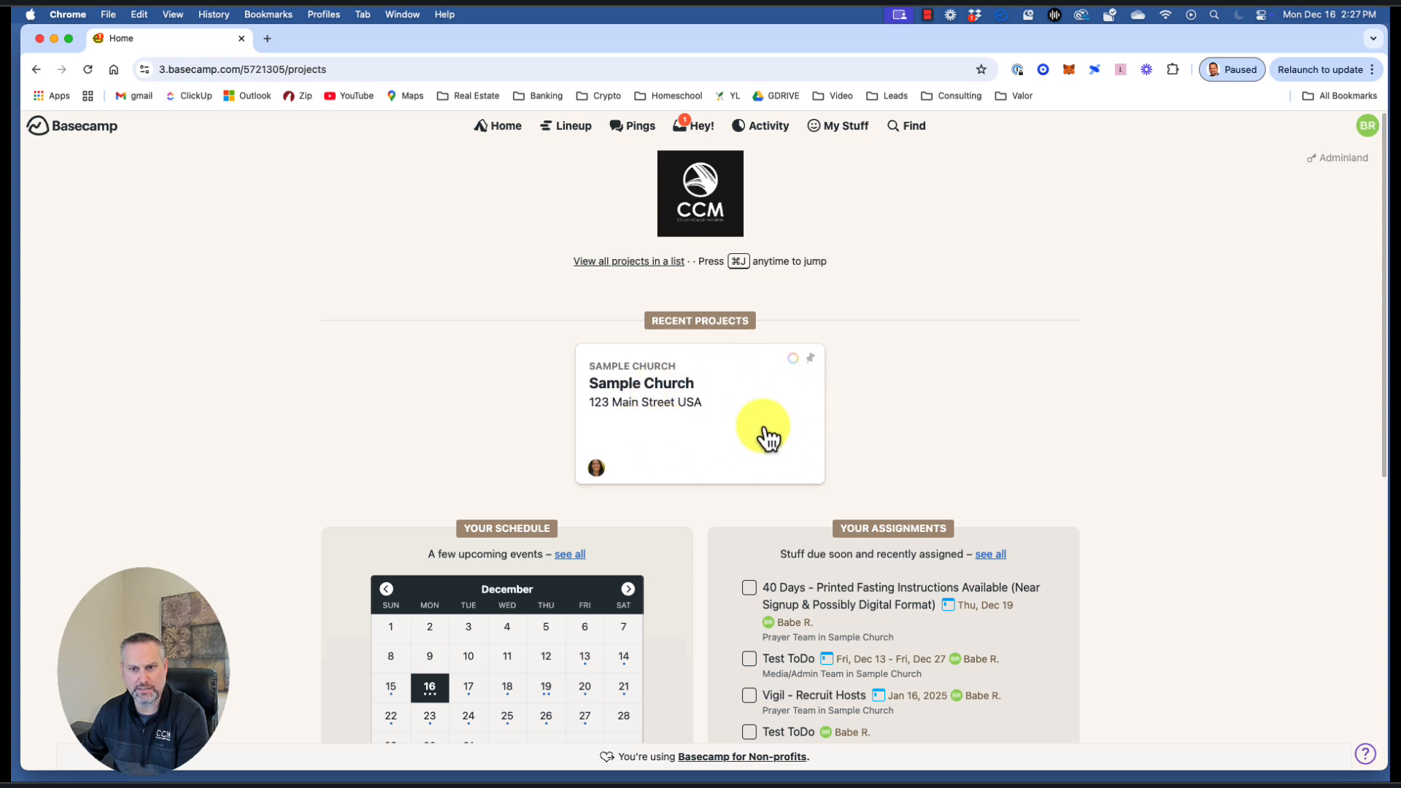
scroll(1013, 412, "down", 3)
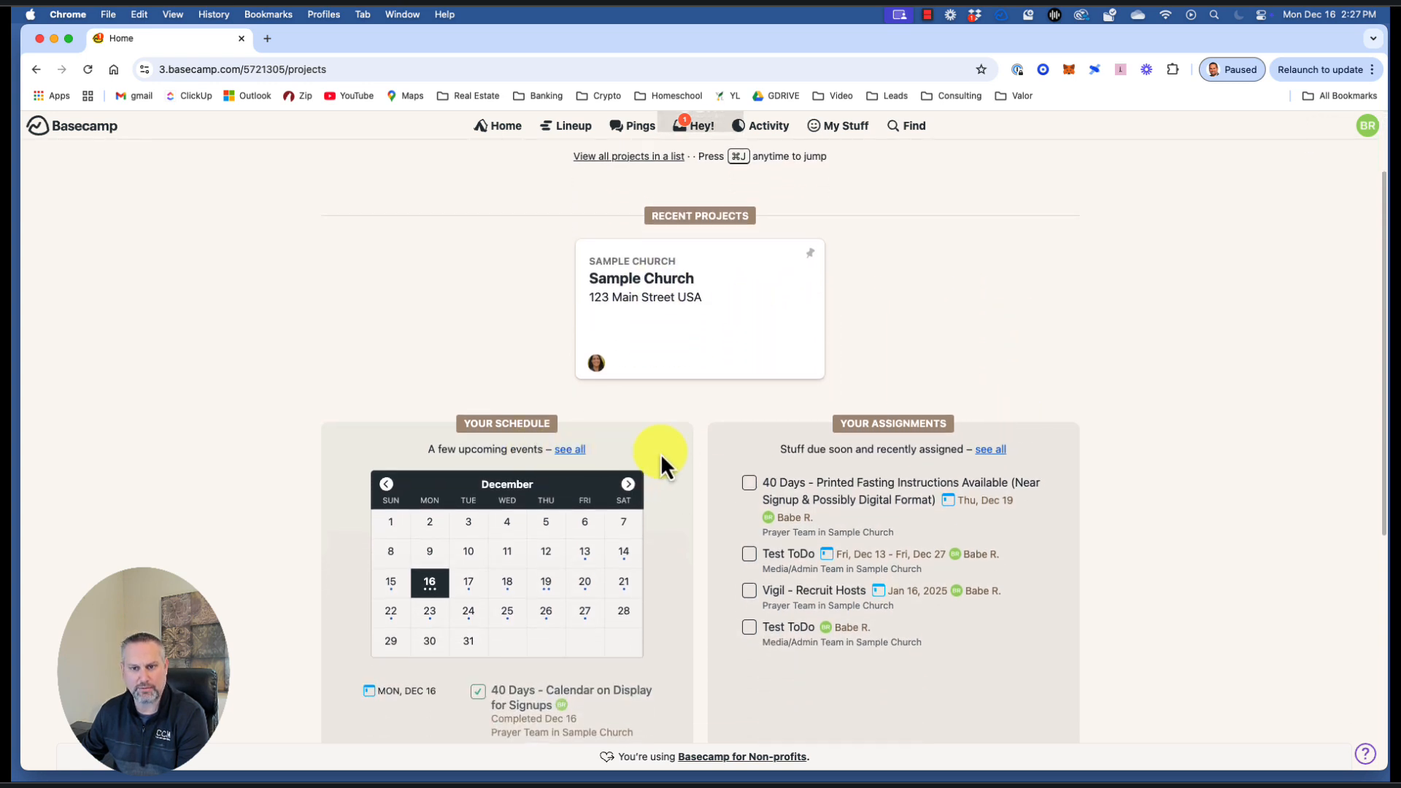
scroll(661, 453, "down", 2)
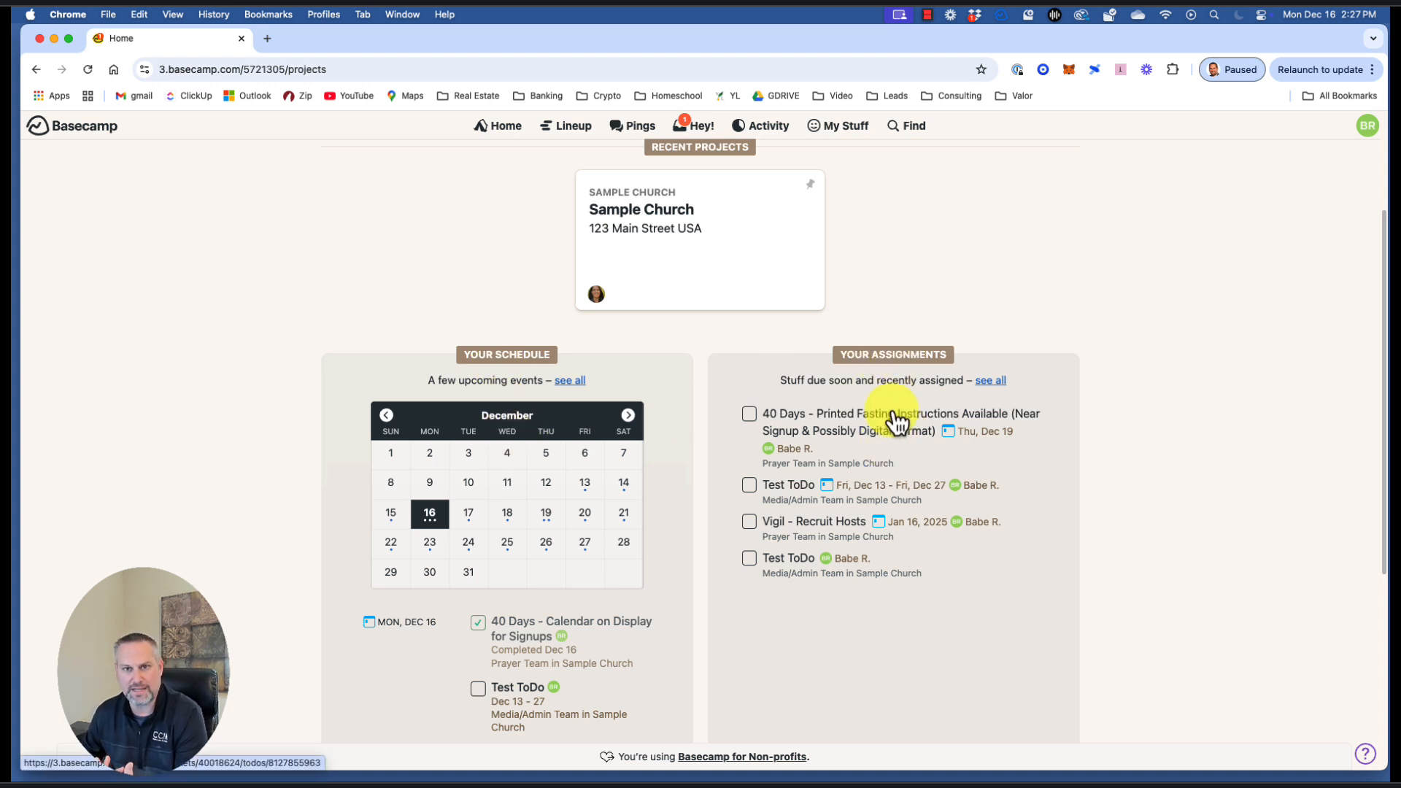
scroll(886, 445, "down", 2)
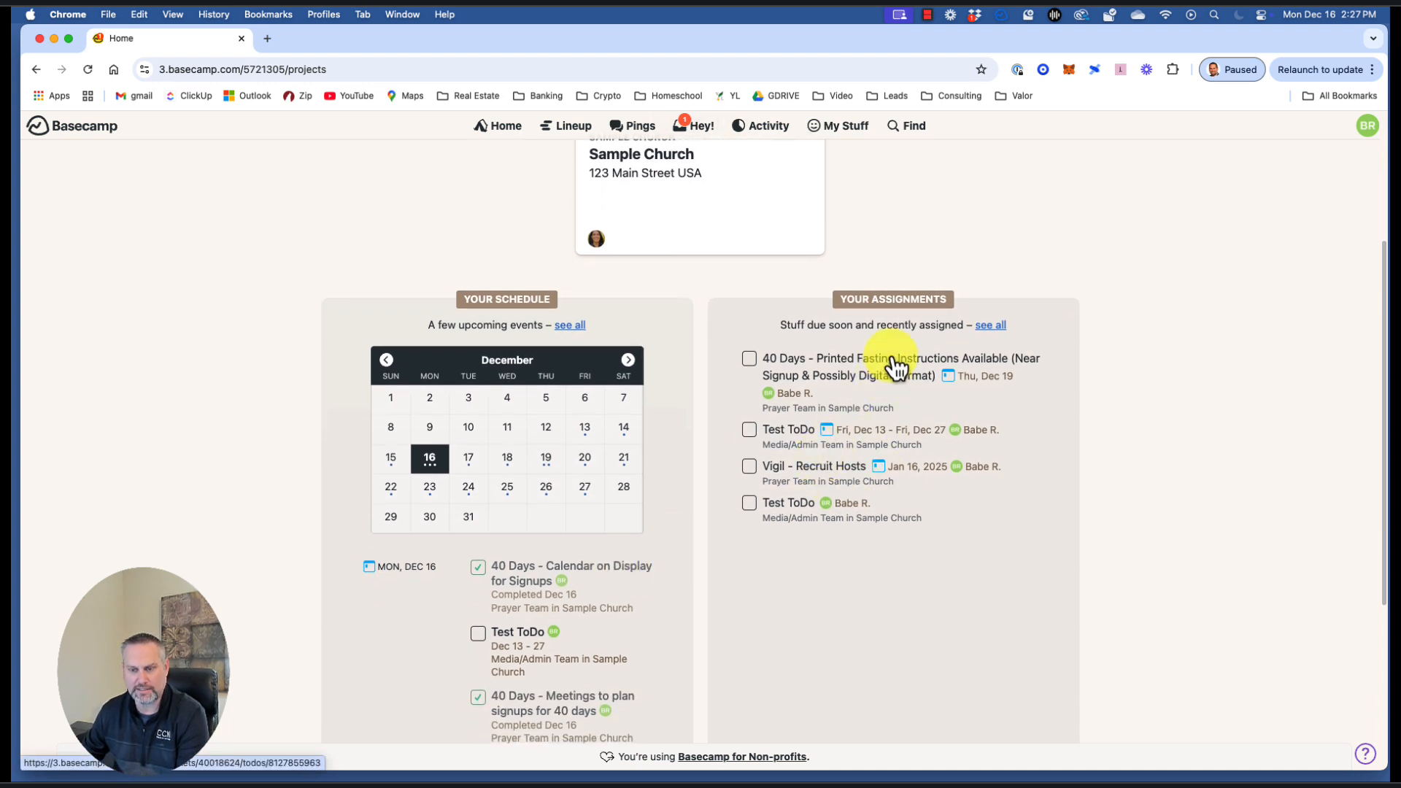
left_click(839, 367)
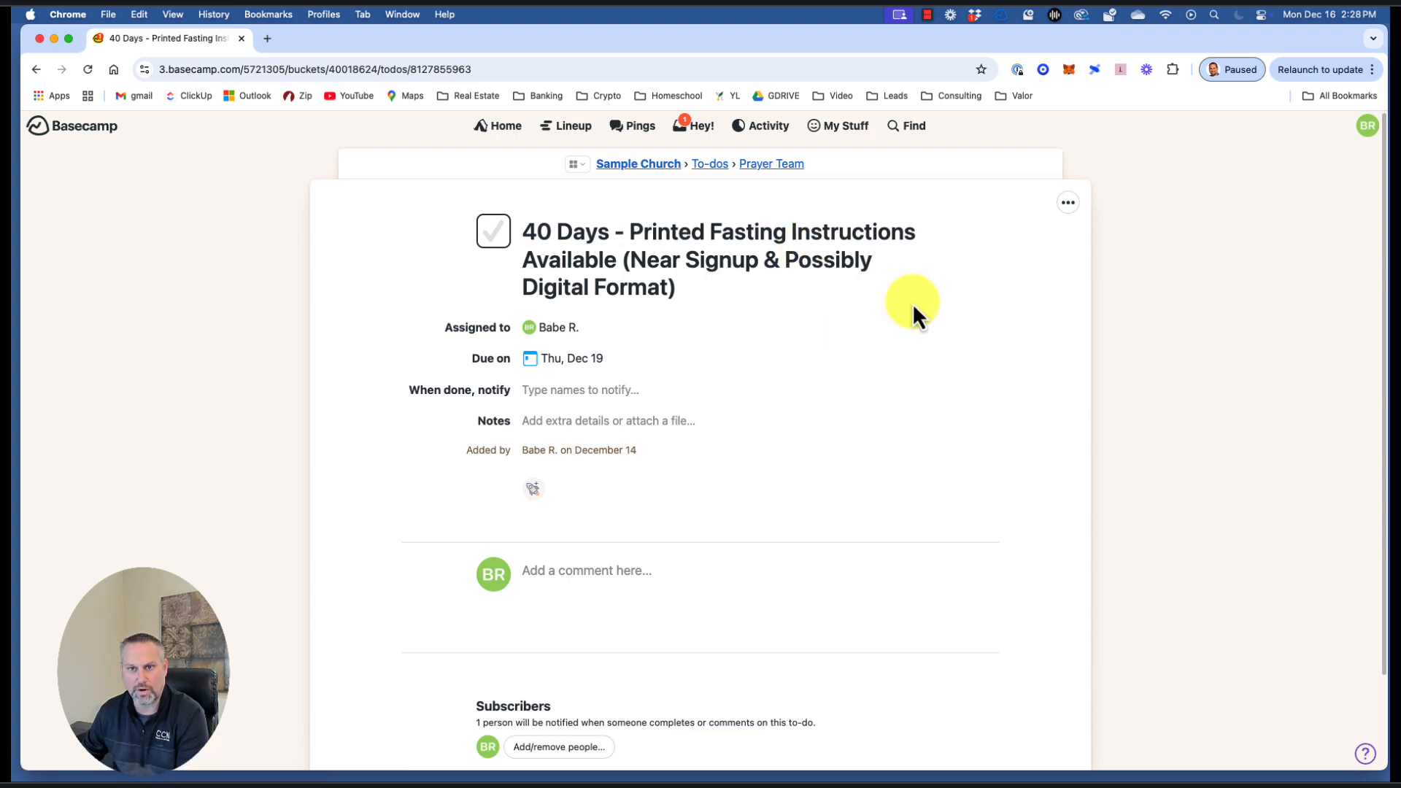
left_click(517, 138)
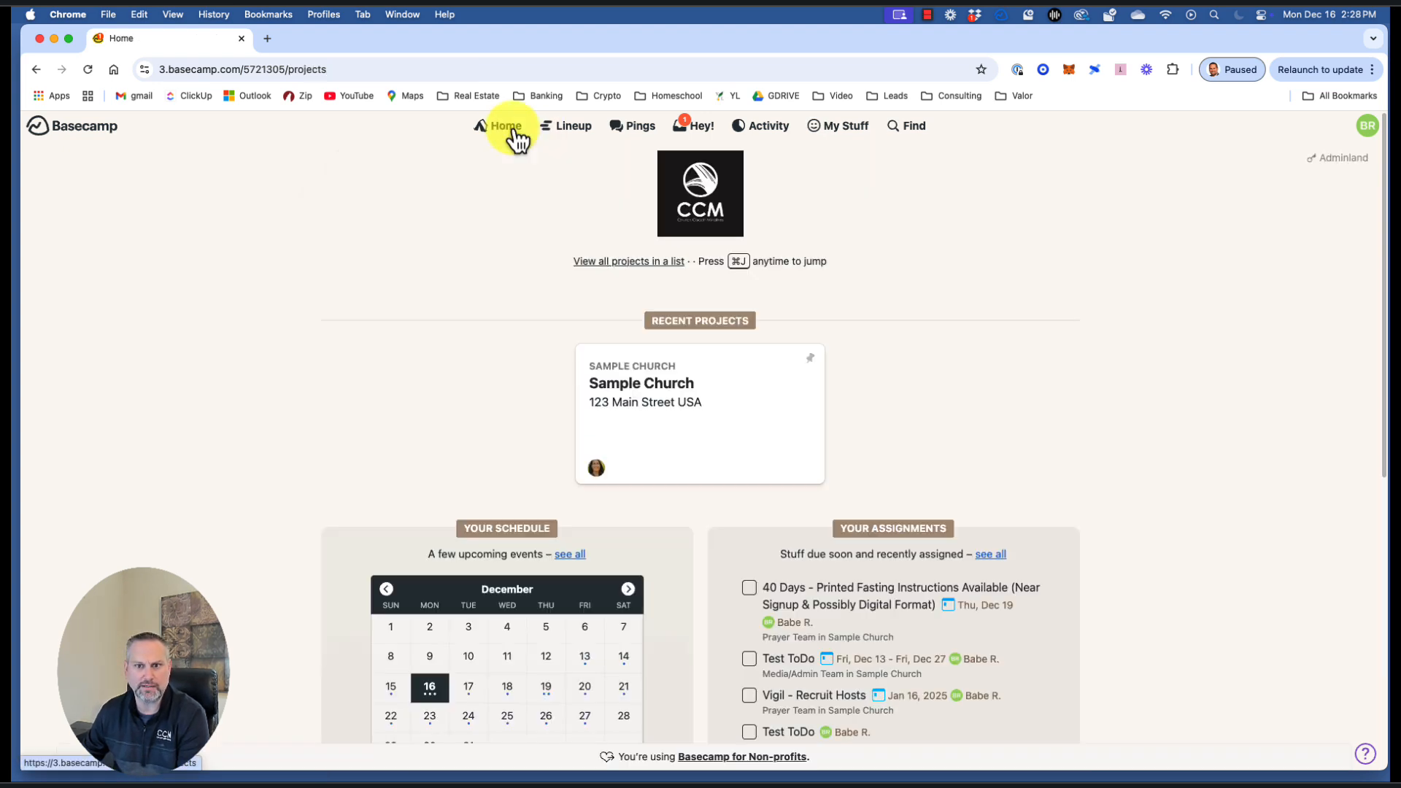
Open the Sample Church project from the home page and review its Project Activity timeline.
left_click(737, 381)
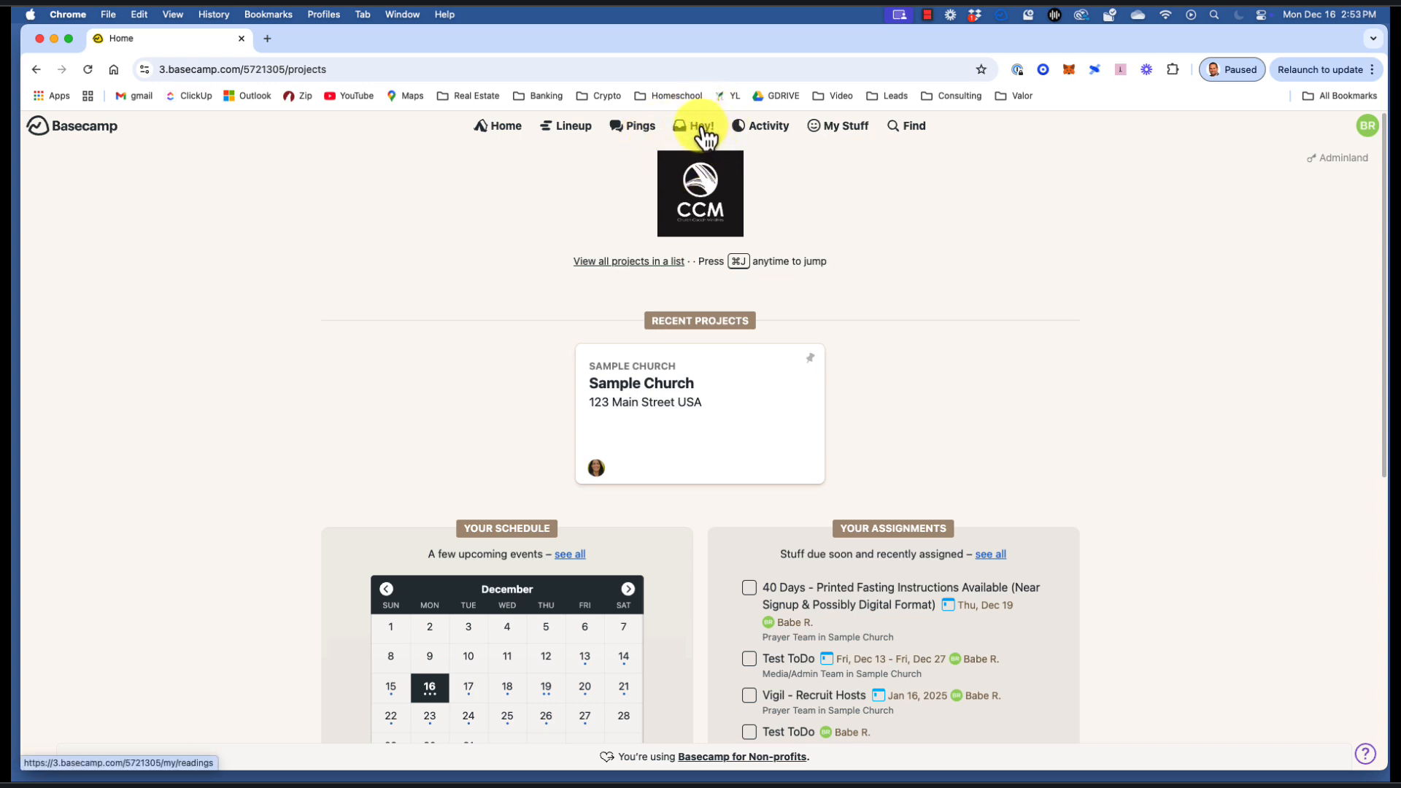
left_click(706, 387)
scroll(666, 503, "down", 6)
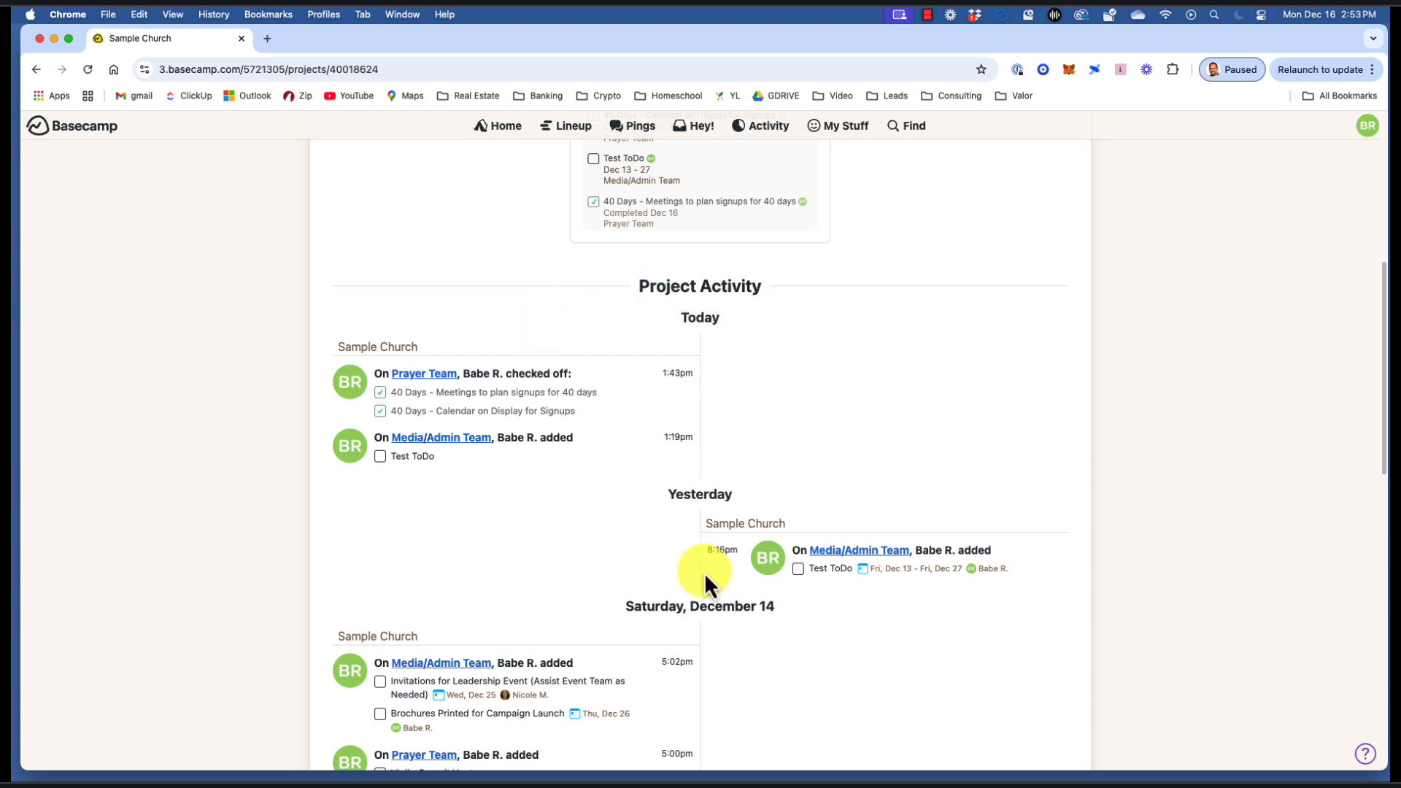
scroll(700, 463, "up", 6)
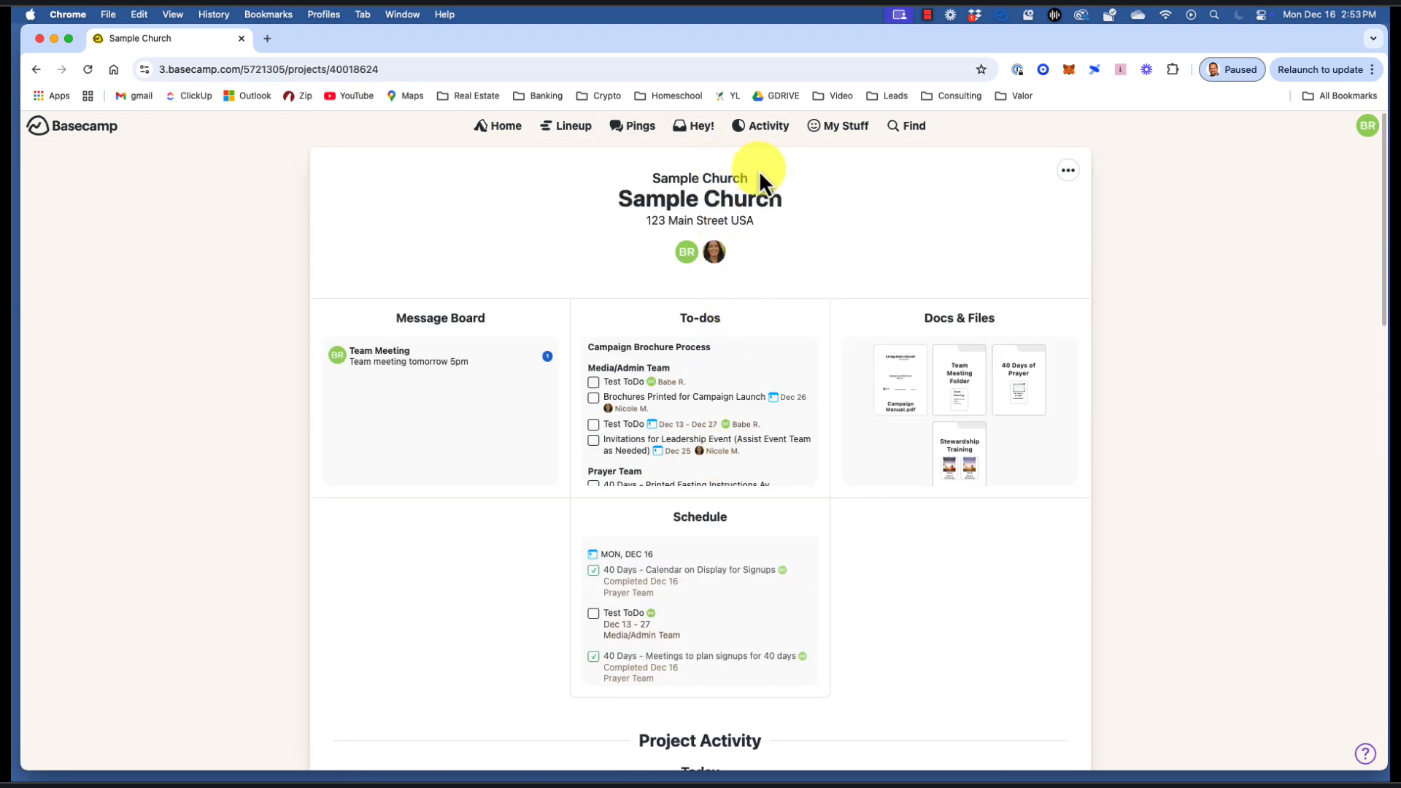
Check the Hey! notifications and review the Latest Activity report for everything.
left_click(698, 129)
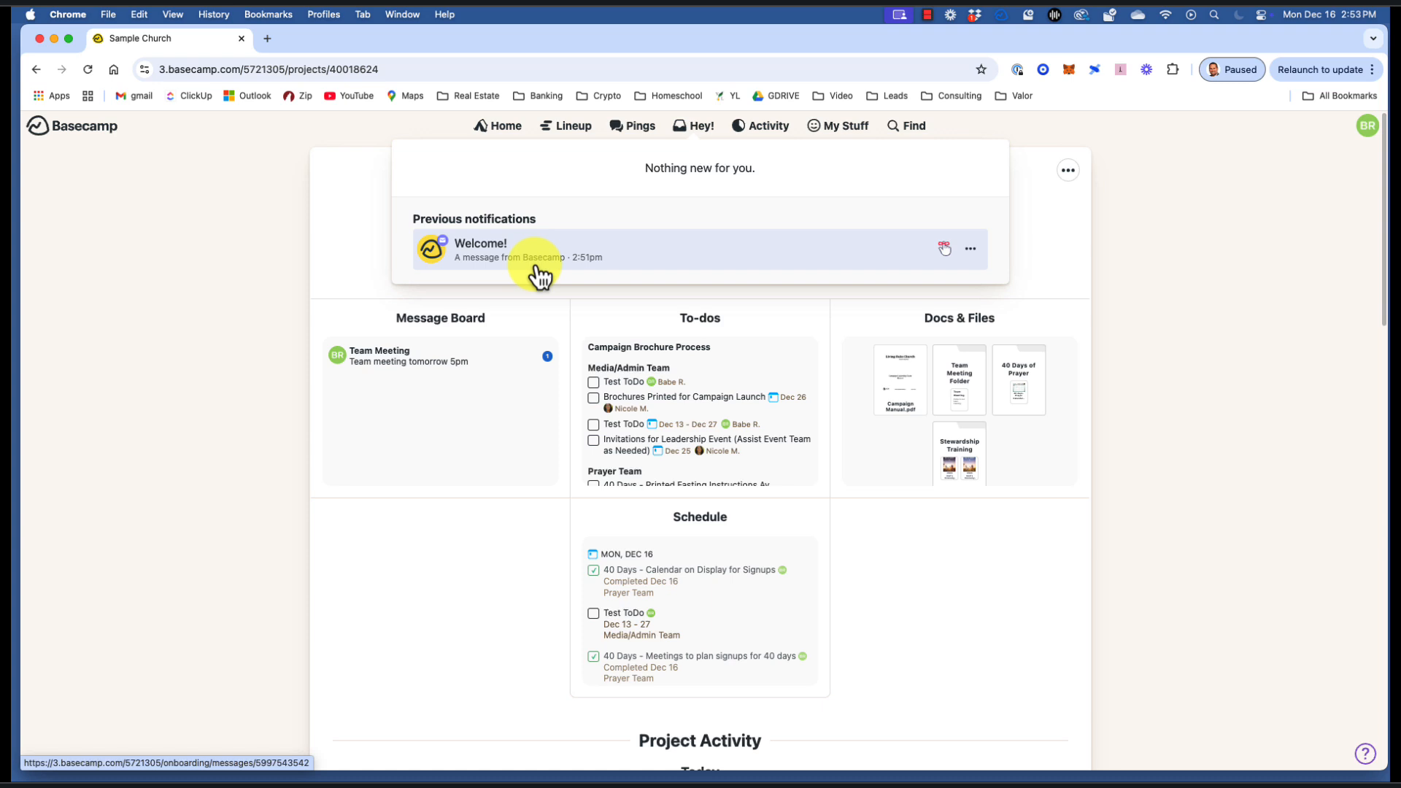
left_click(769, 135)
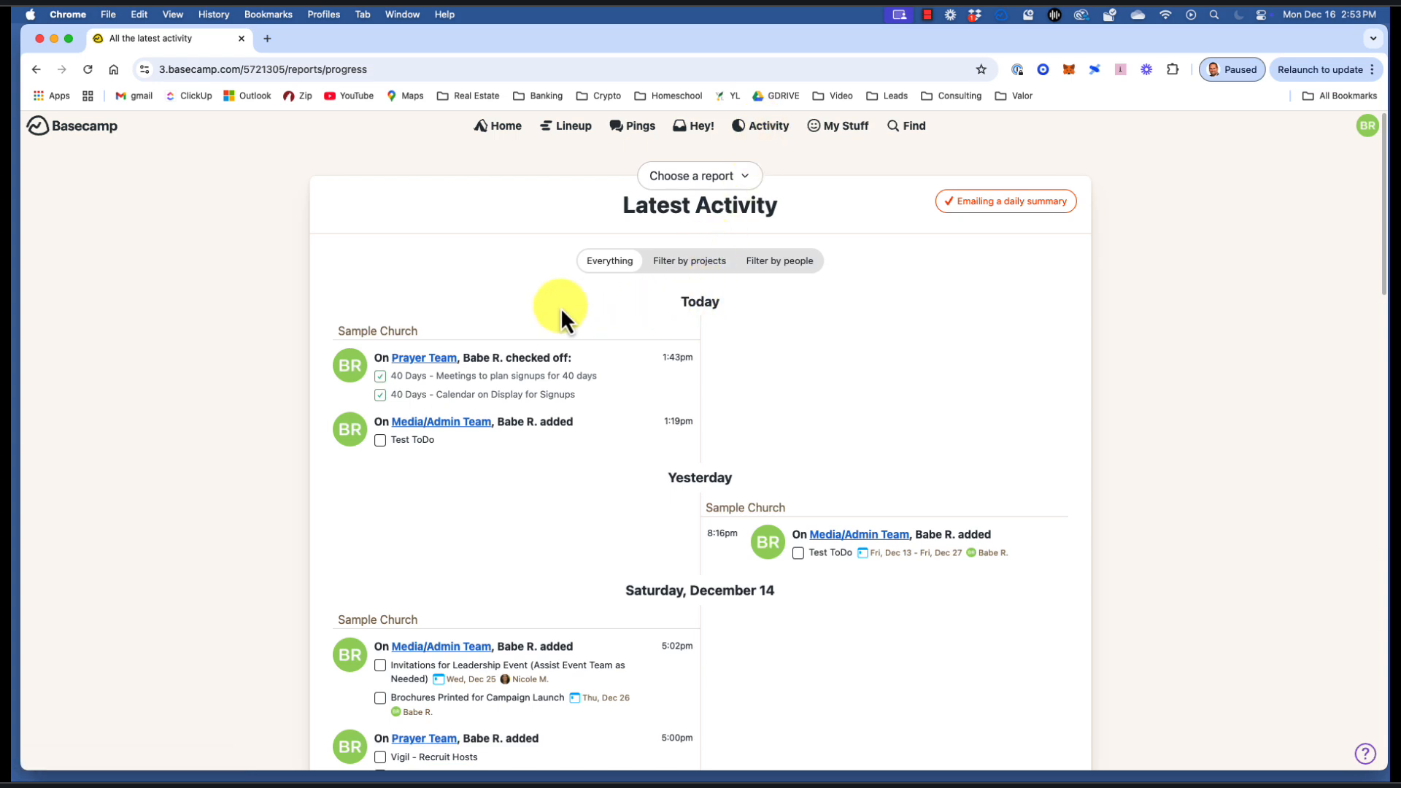
scroll(507, 301, "down", 1)
scroll(506, 298, "down", 1)
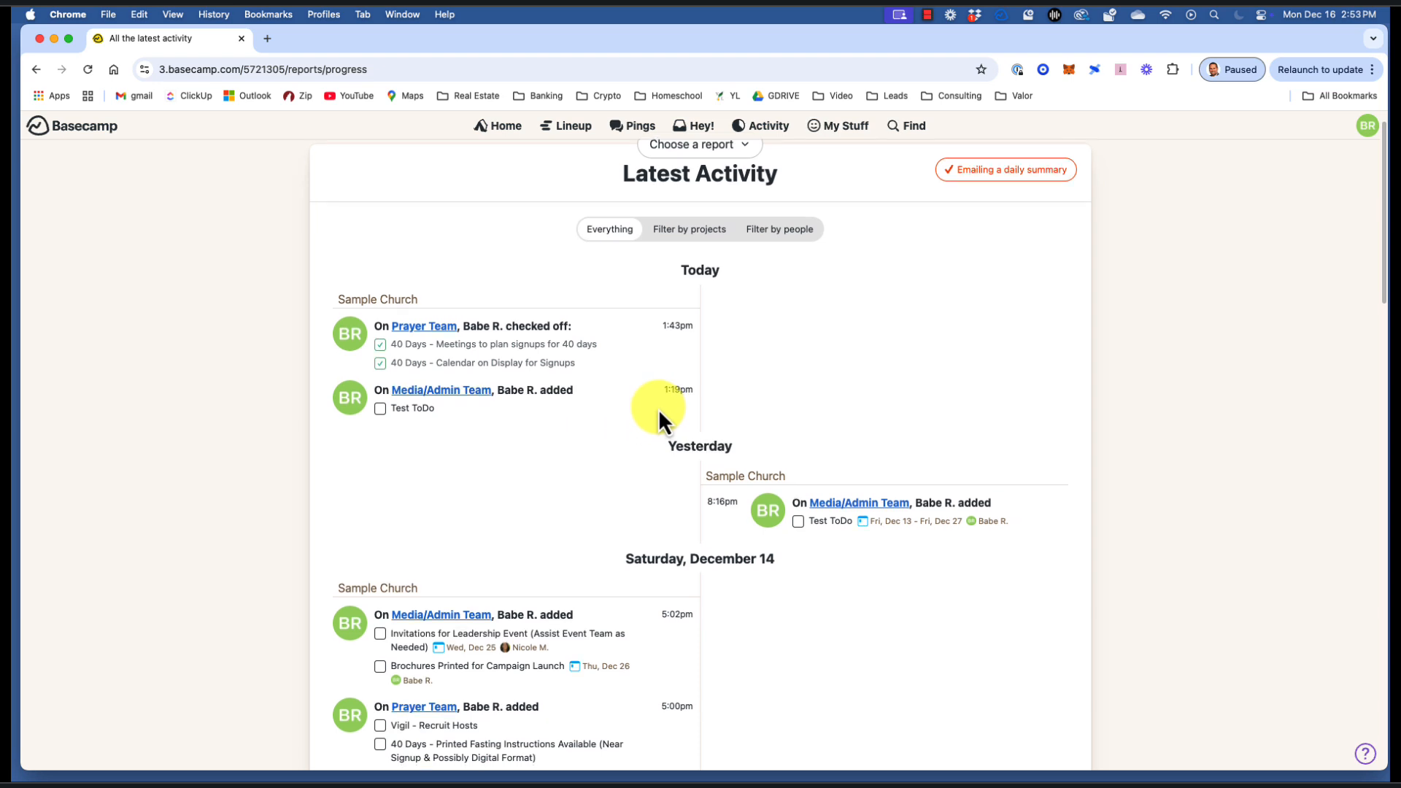
scroll(658, 413, "down", 2)
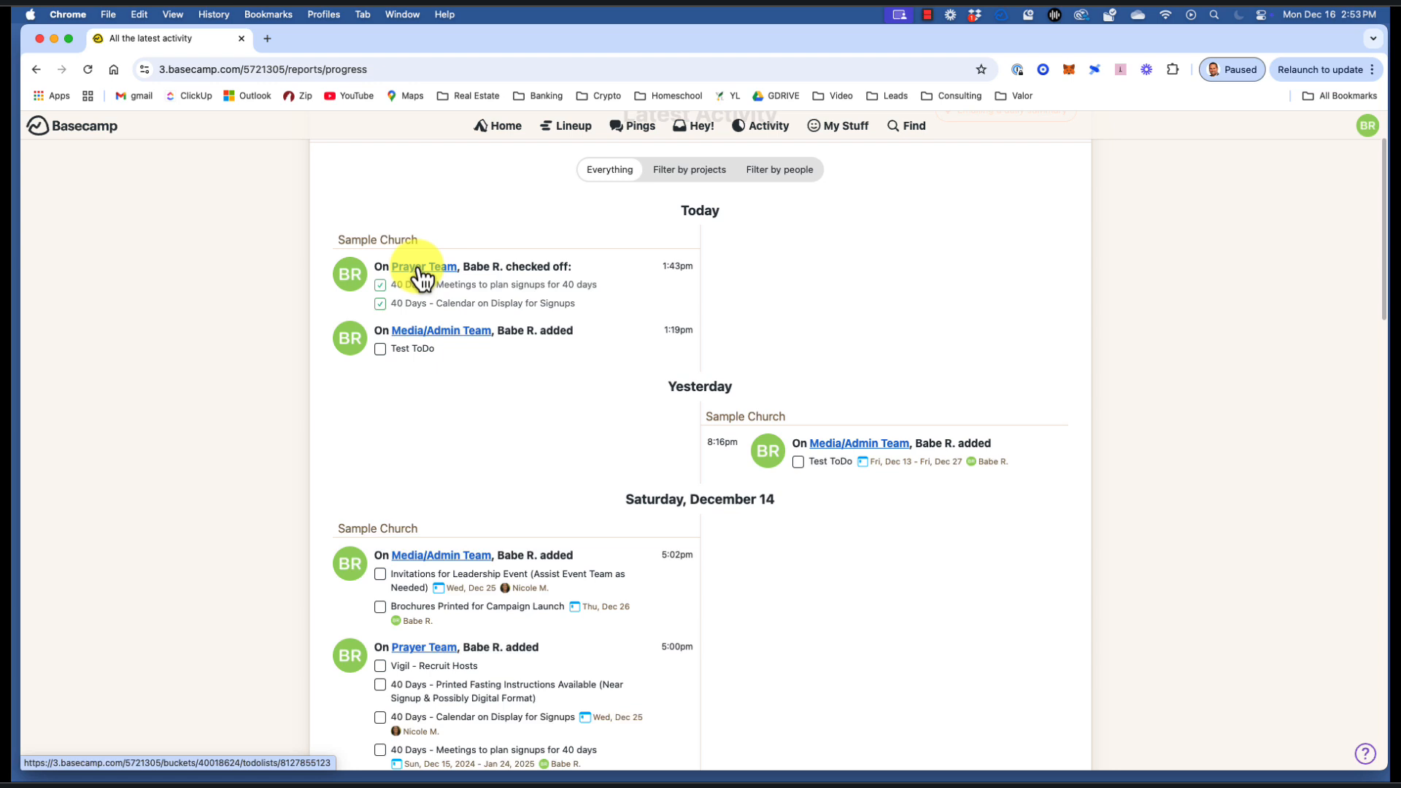
Show the My Stuff shortcuts and recently visited pages.
left_click(850, 130)
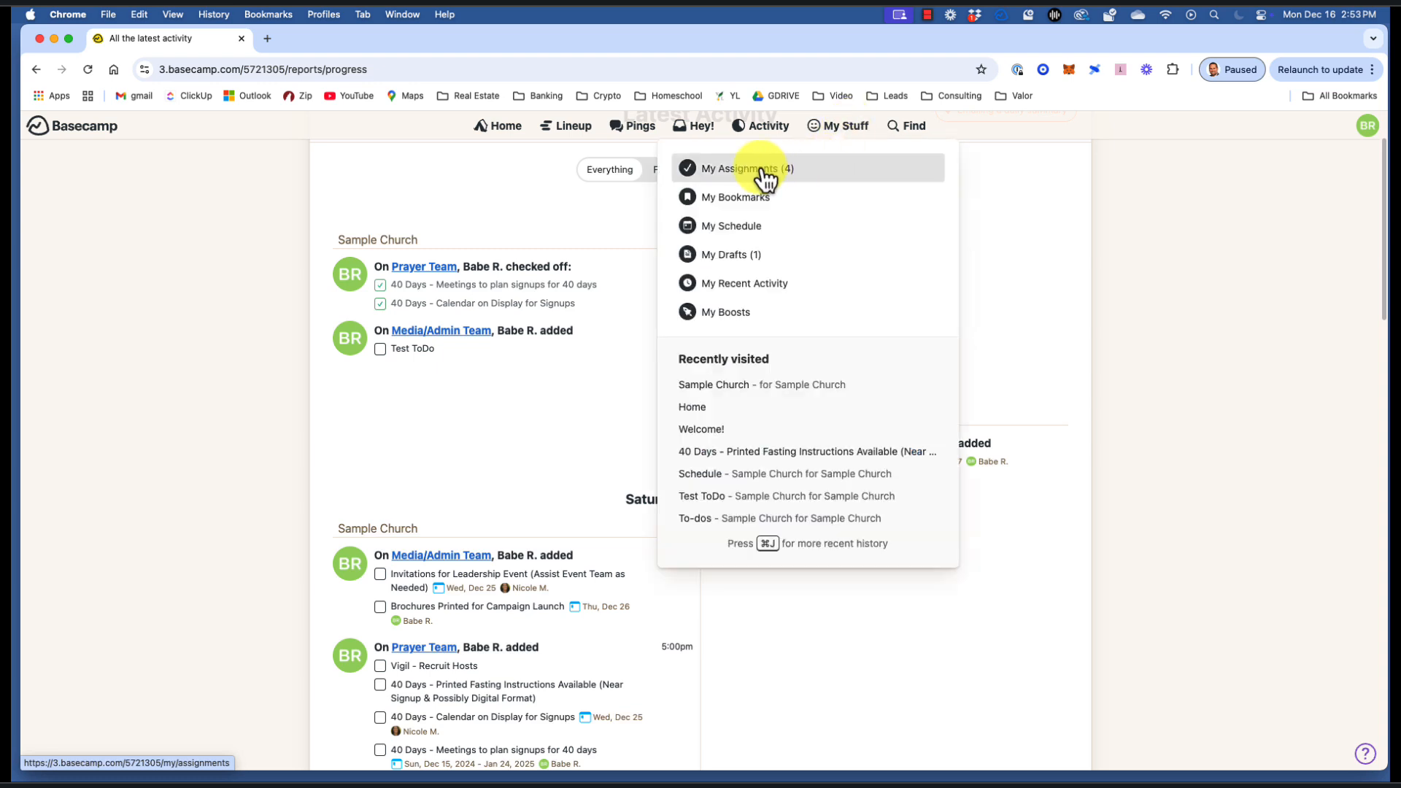